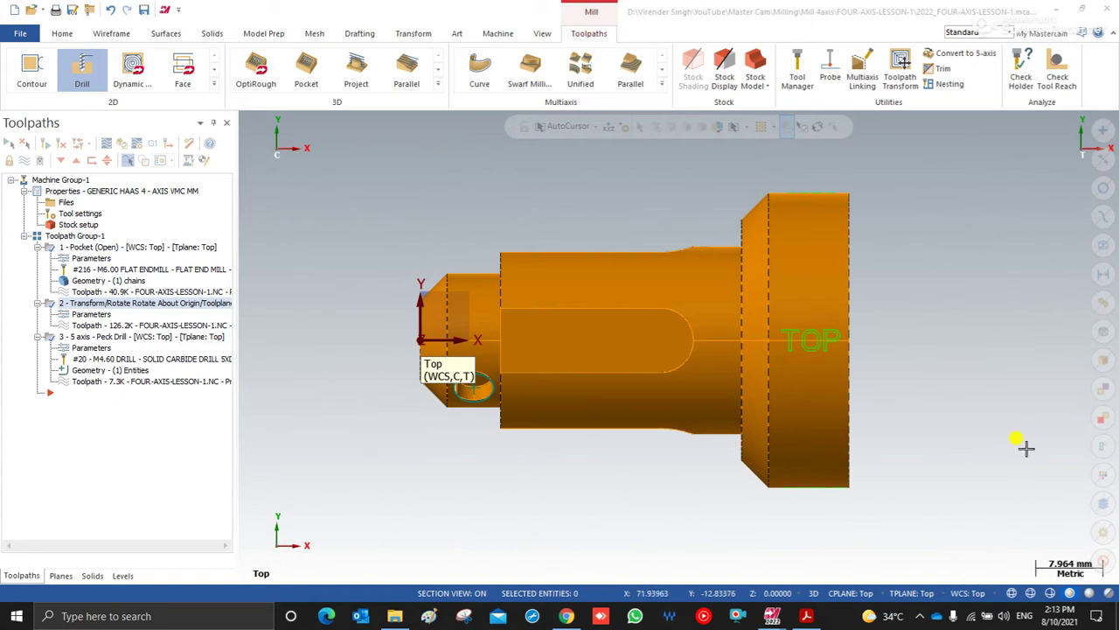
# - Examine the shaft's milled slots and cross hole from the top view and from tilted angles
pyautogui.rightClick(494, 180)
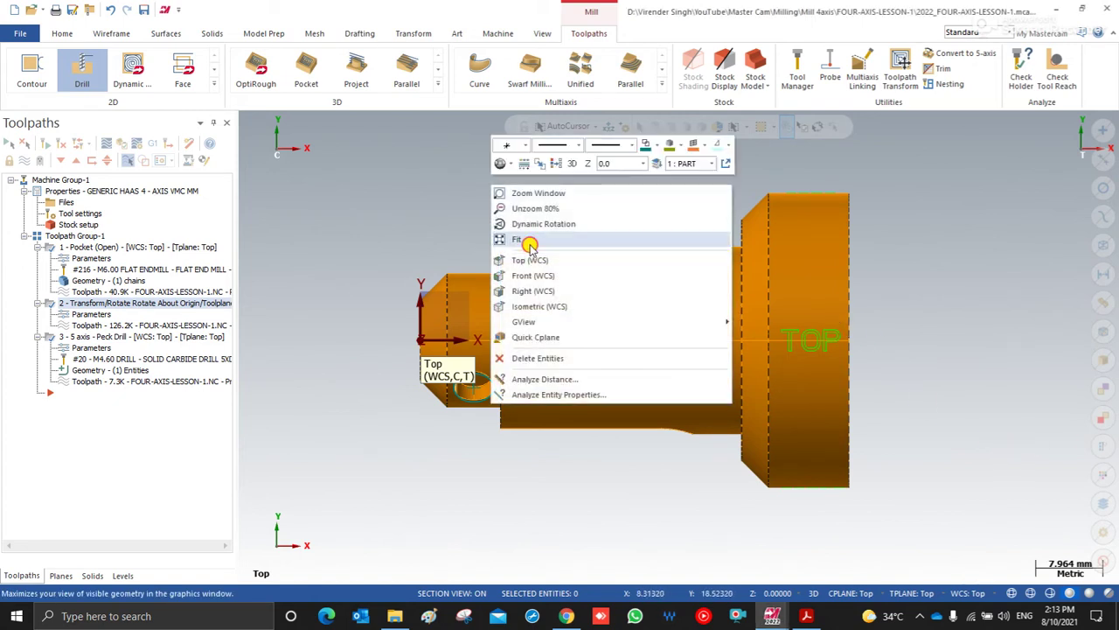
pyautogui.click(532, 240)
pyautogui.moveTo(546, 298); pyautogui.dragTo(634, 277, button='middle')
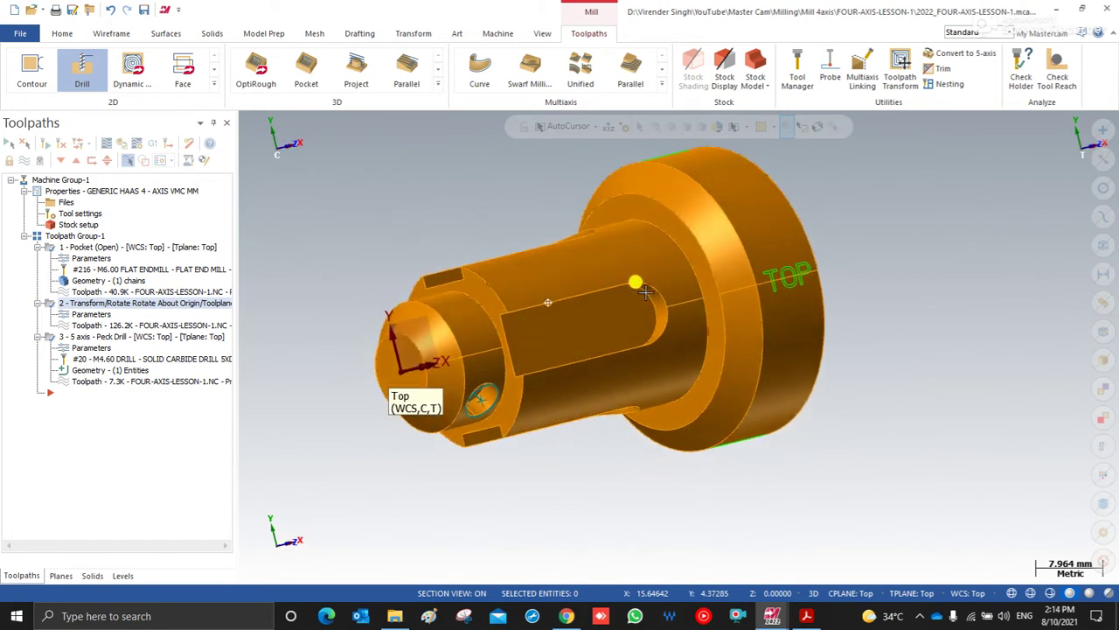
pyautogui.rightClick(479, 203)
pyautogui.click(515, 278)
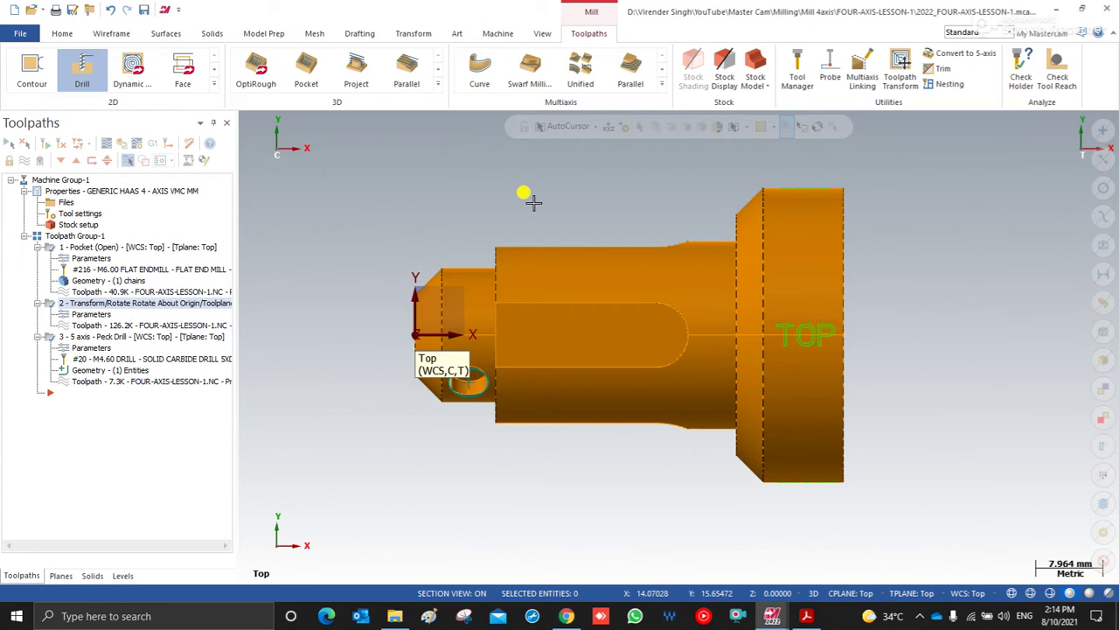
pyautogui.moveTo(505, 216); pyautogui.dragTo(513, 175, button='middle')
pyautogui.rightClick(514, 174)
pyautogui.click(549, 266)
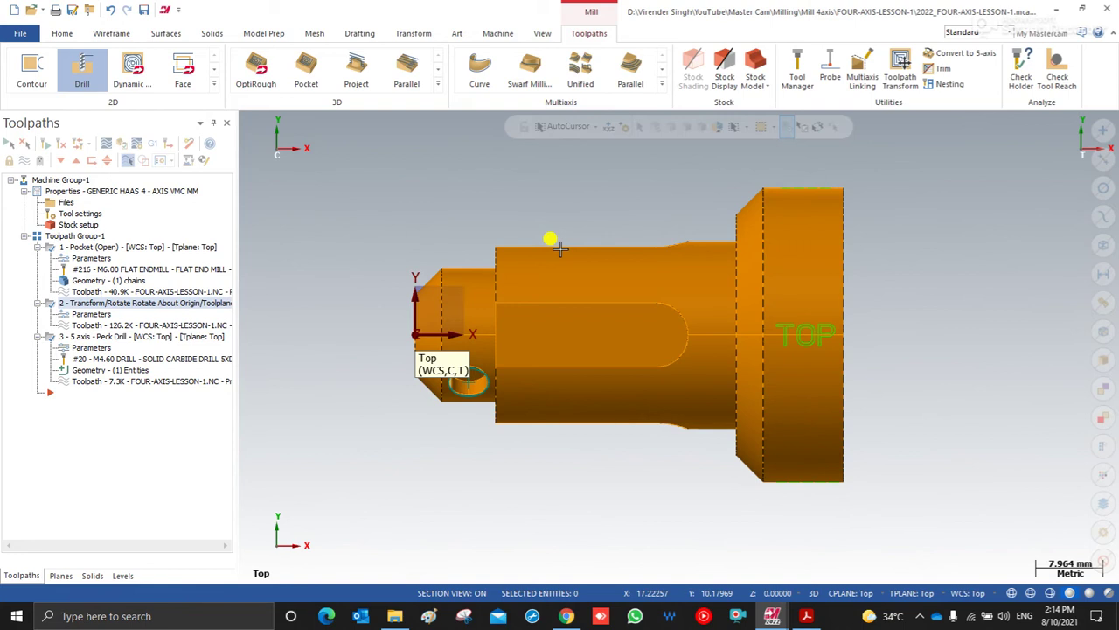
pyautogui.rightClick(447, 217)
pyautogui.click(452, 245)
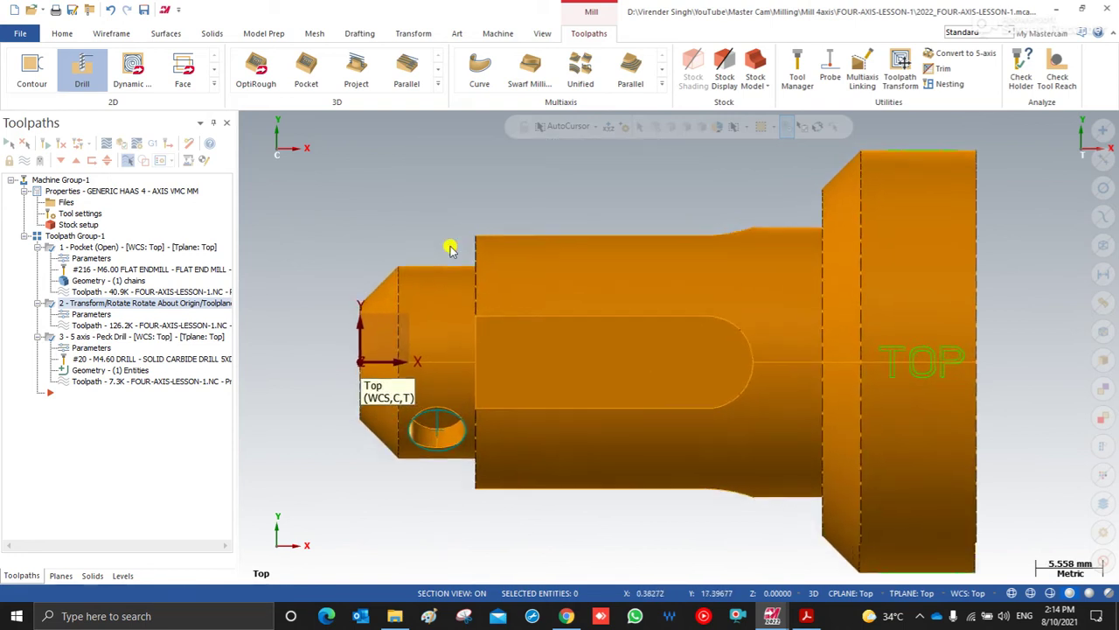
pyautogui.moveTo(516, 271); pyautogui.dragTo(516, 224, button='middle')
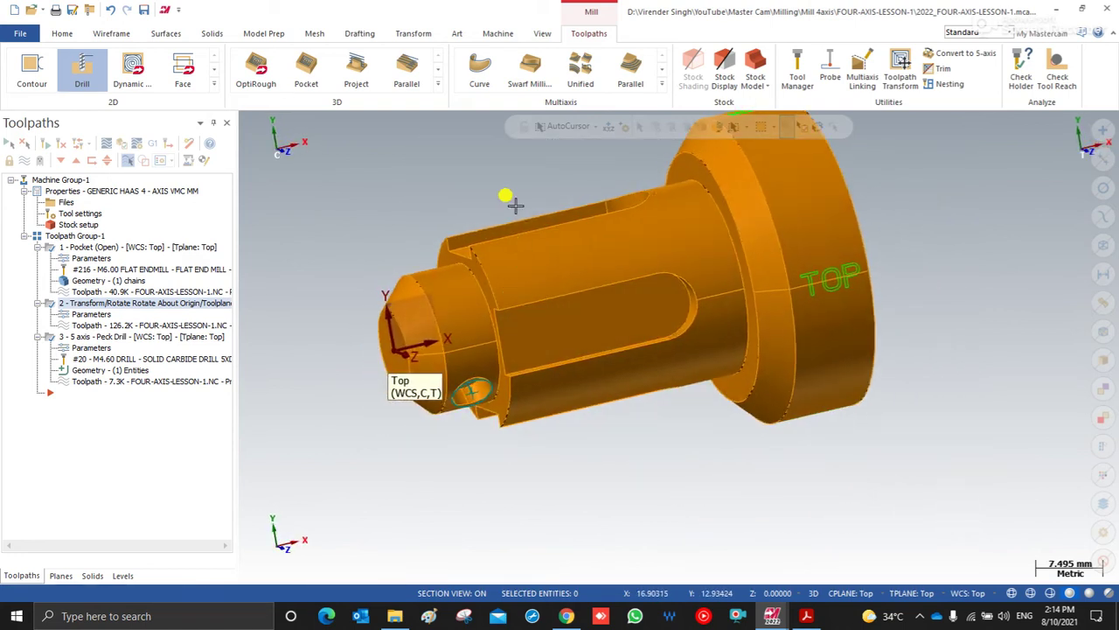
pyautogui.rightClick(521, 221)
pyautogui.click(535, 251)
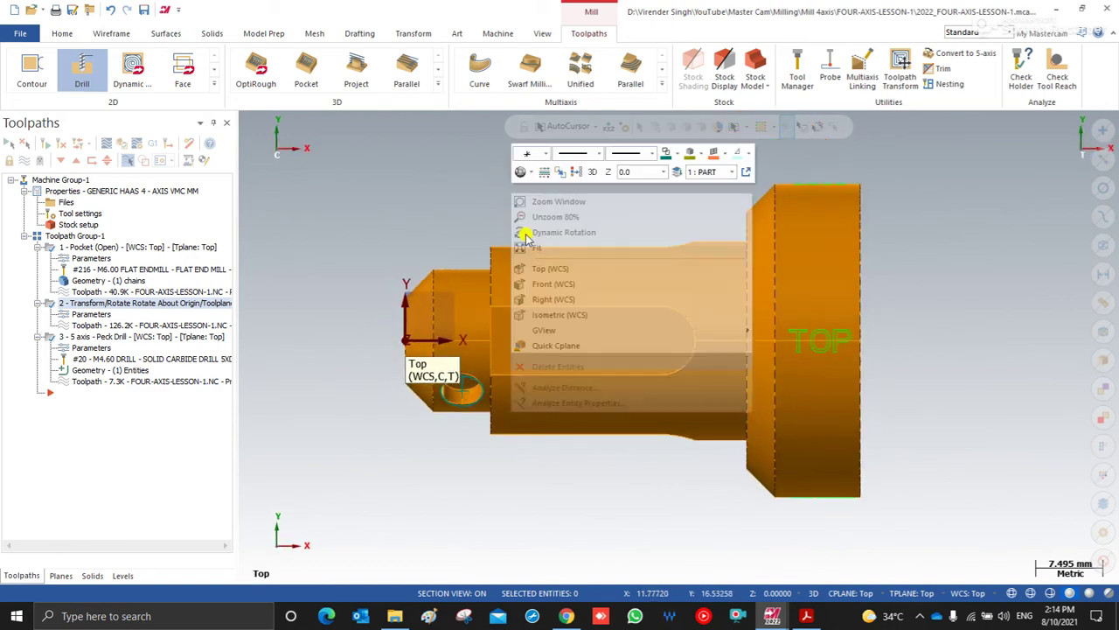
pyautogui.scroll(2, 529, 241)
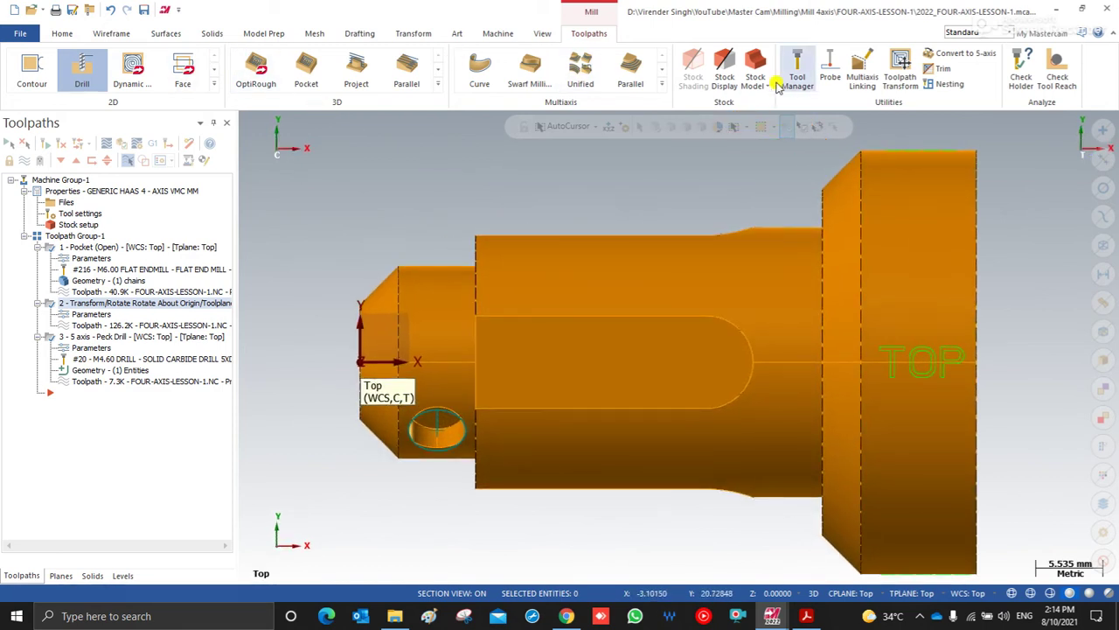
pyautogui.rightClick(569, 157)
pyautogui.click(587, 301)
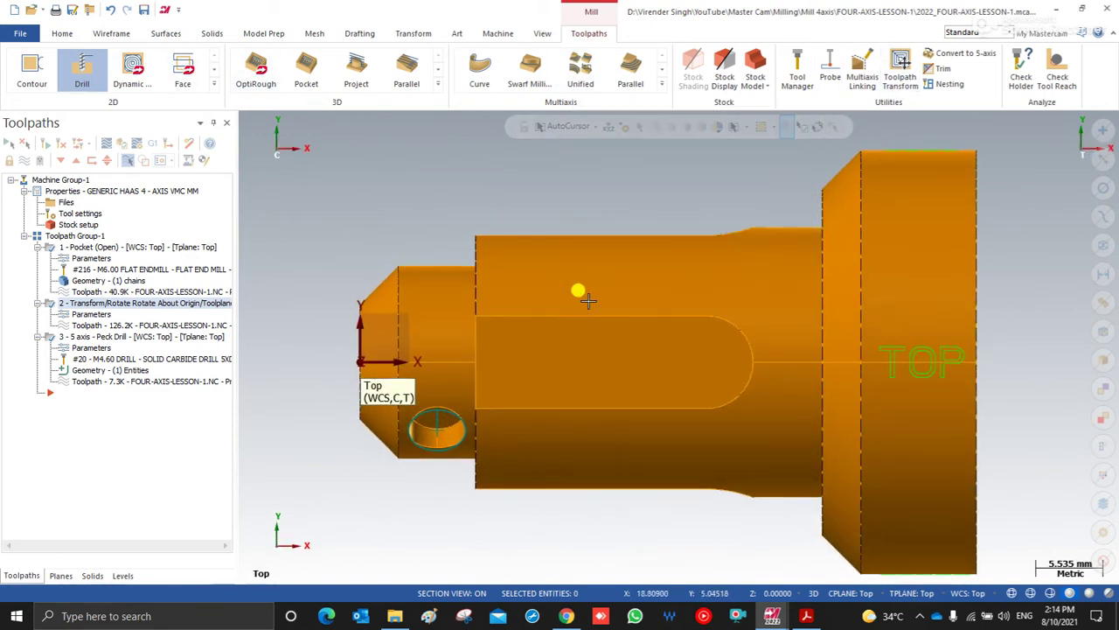
pyautogui.scroll(-2, 588, 301)
pyautogui.rightClick(548, 180)
pyautogui.scroll(2, 567, 239)
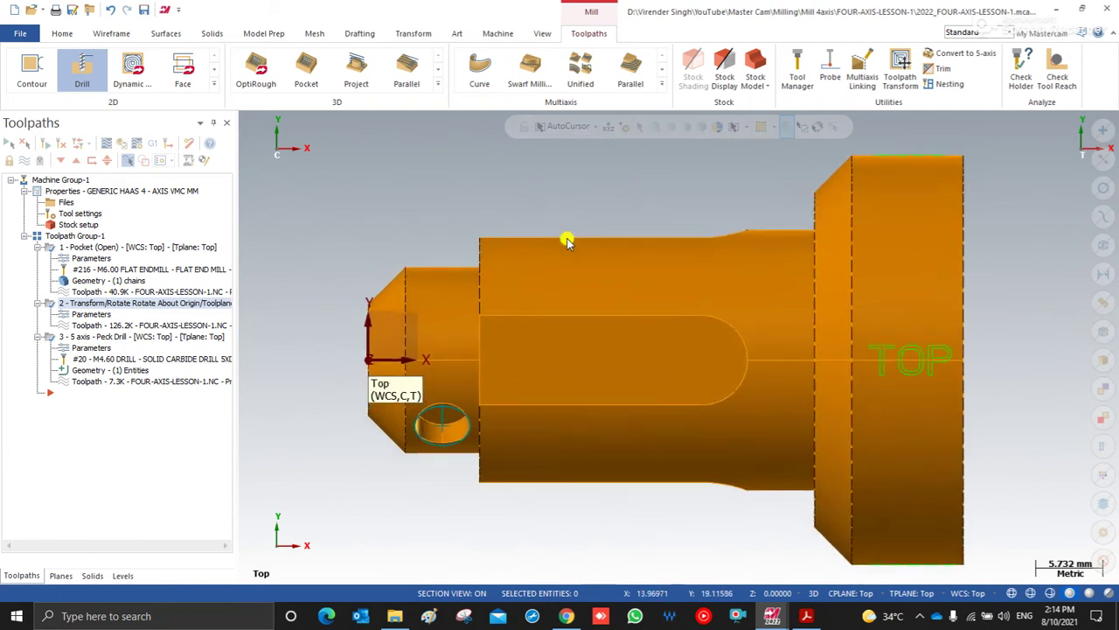
pyautogui.scroll(-1, 568, 230)
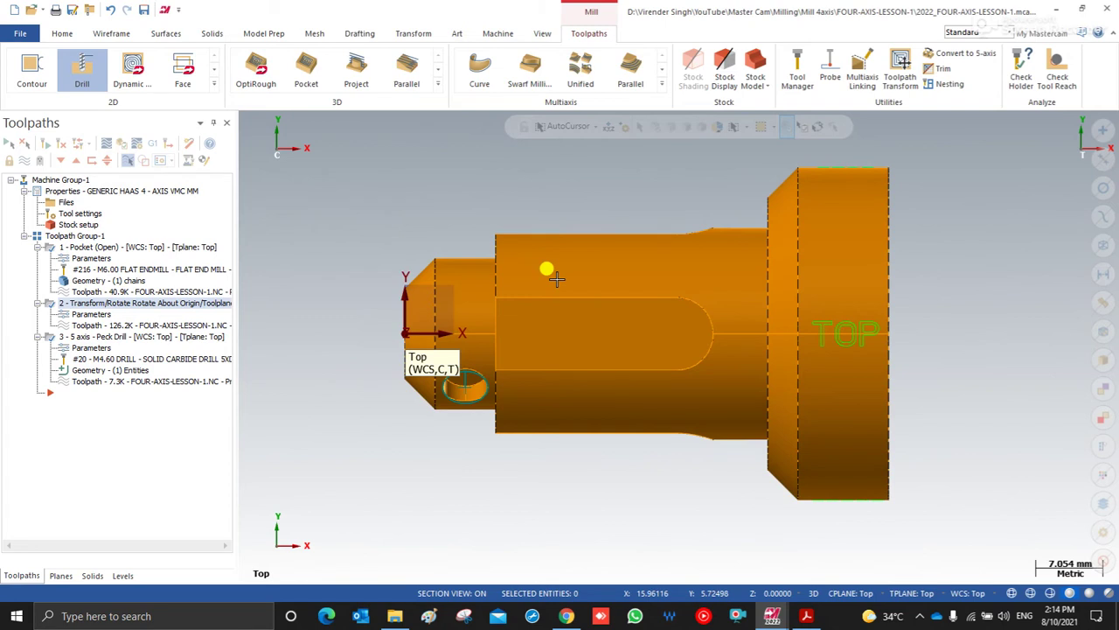
pyautogui.scroll(-1, 556, 278)
pyautogui.moveTo(571, 295); pyautogui.dragTo(572, 195, button='middle')
pyautogui.rightClick(573, 193)
pyautogui.click(604, 284)
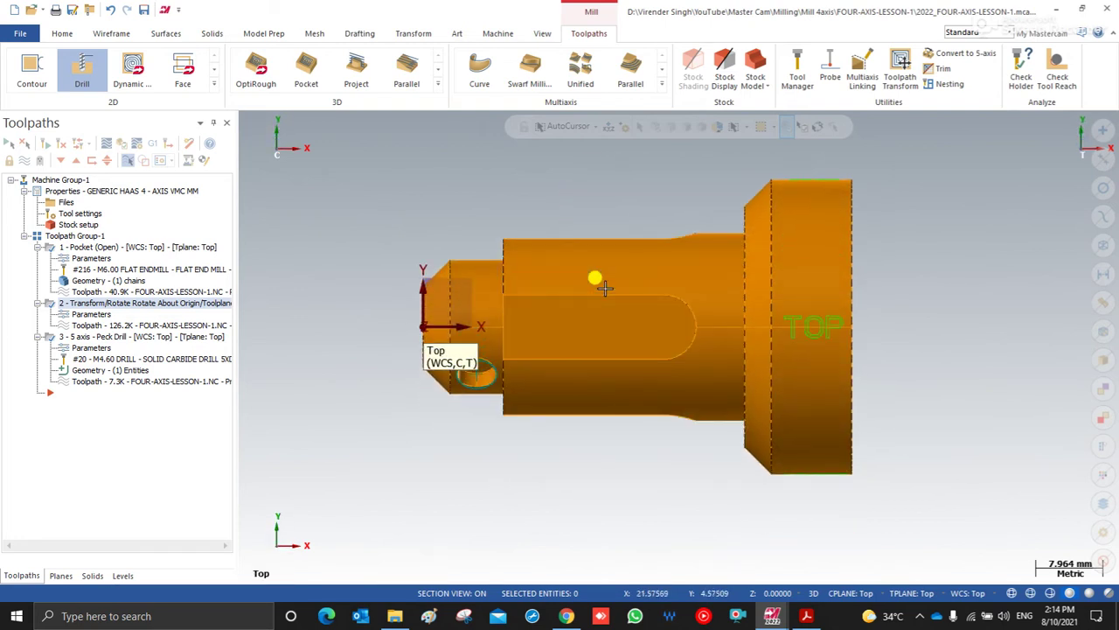
pyautogui.scroll(-1, 604, 288)
pyautogui.scroll(1, 586, 315)
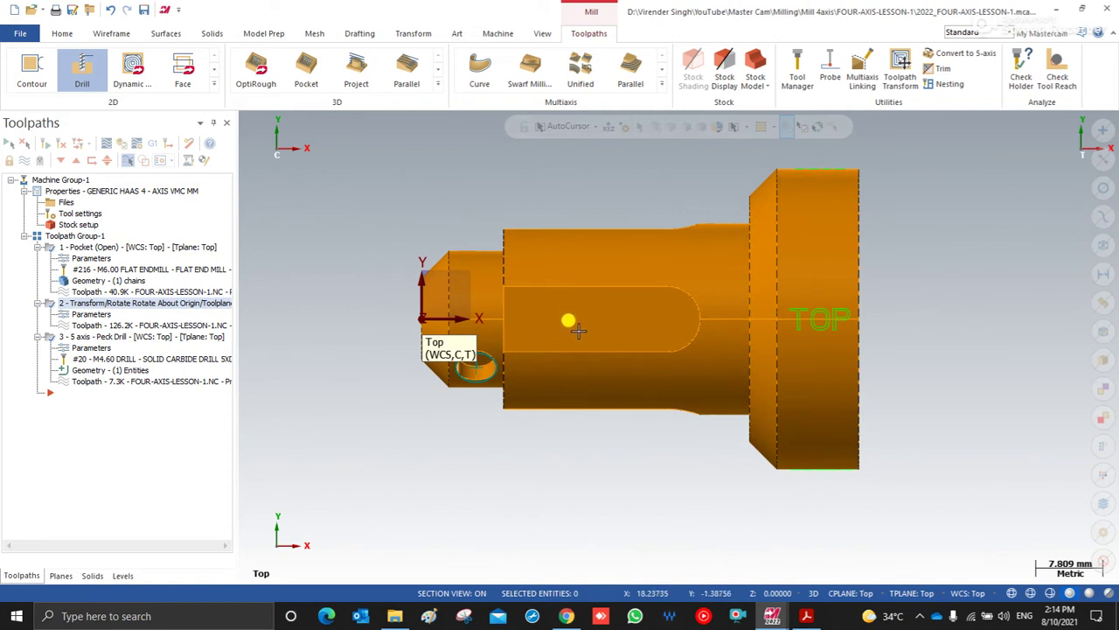
pyautogui.moveTo(564, 304); pyautogui.dragTo(609, 257, button='middle')
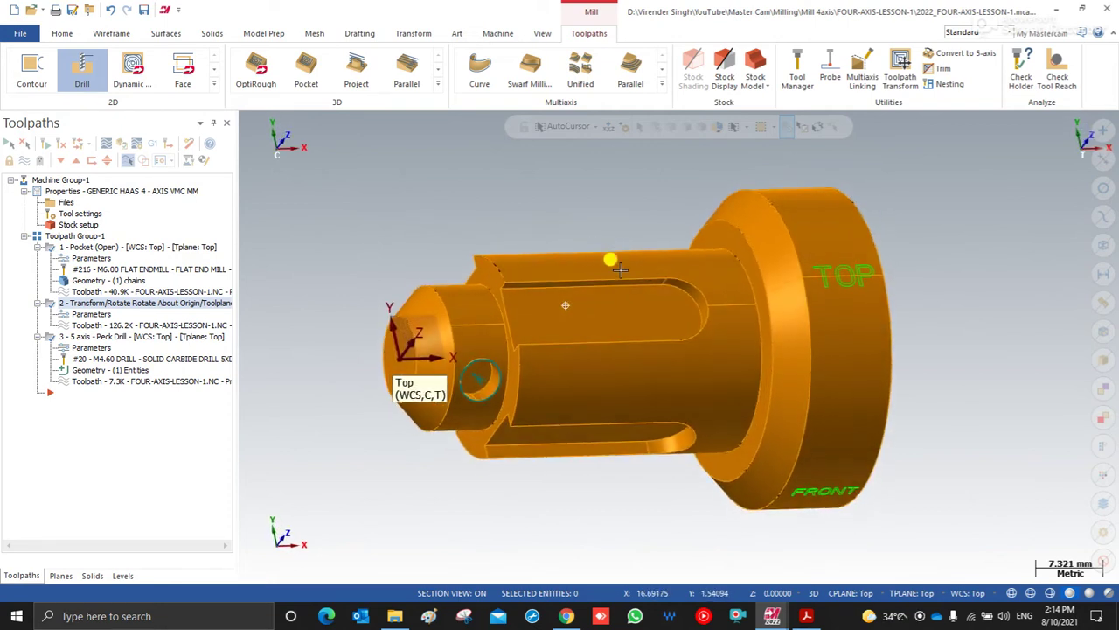
pyautogui.rightClick(546, 197)
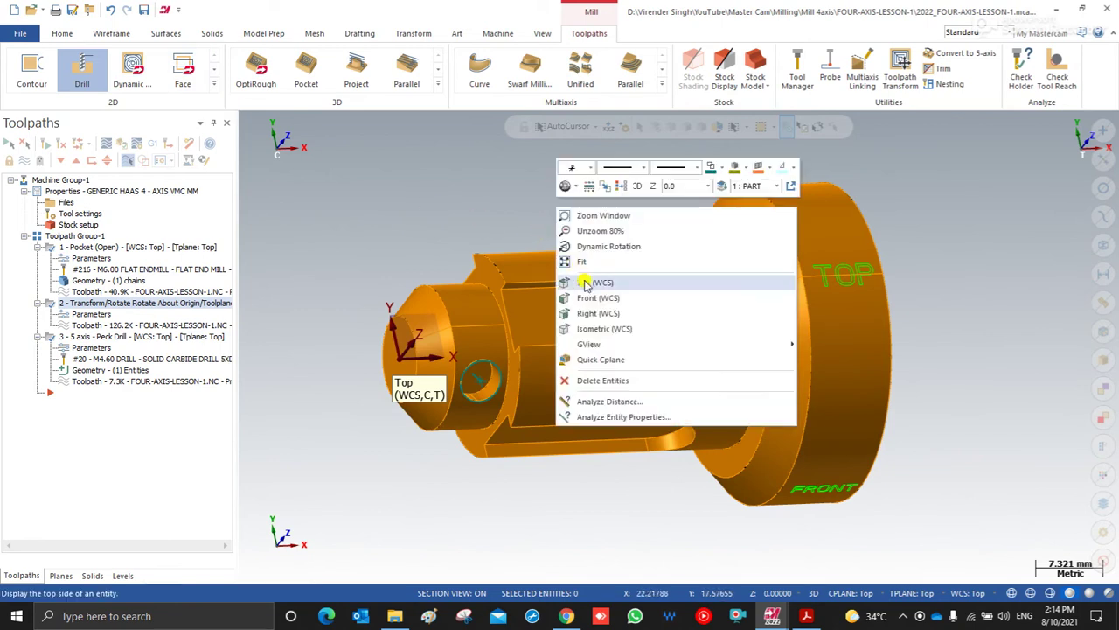
pyautogui.click(572, 282)
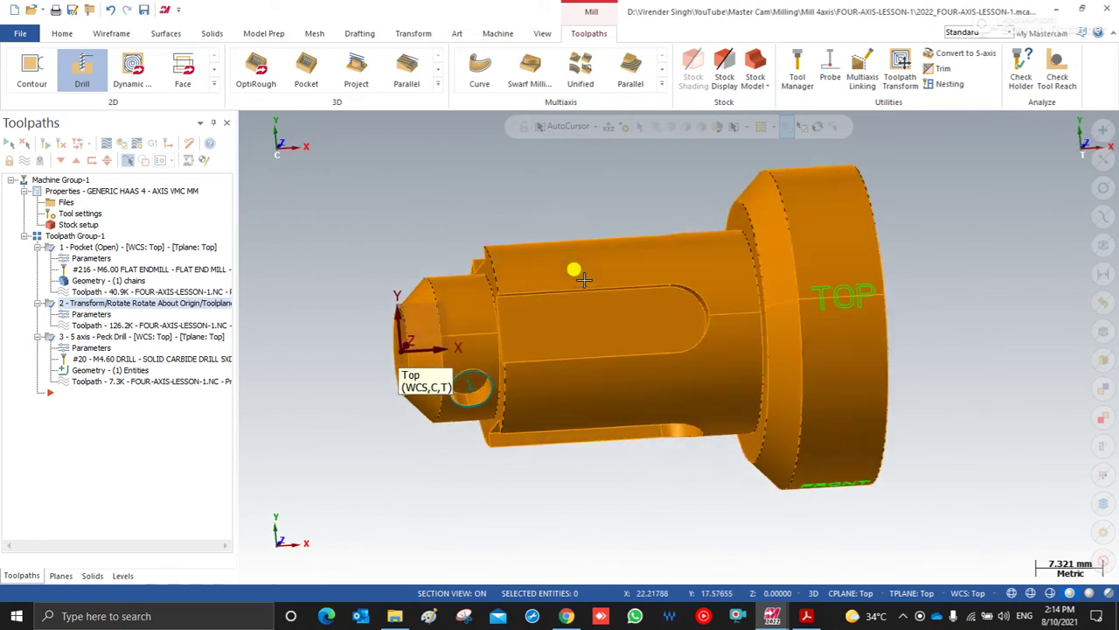
# - Look through the available 2D, 3D and multiaxis toolpath types
pyautogui.click(213, 87)
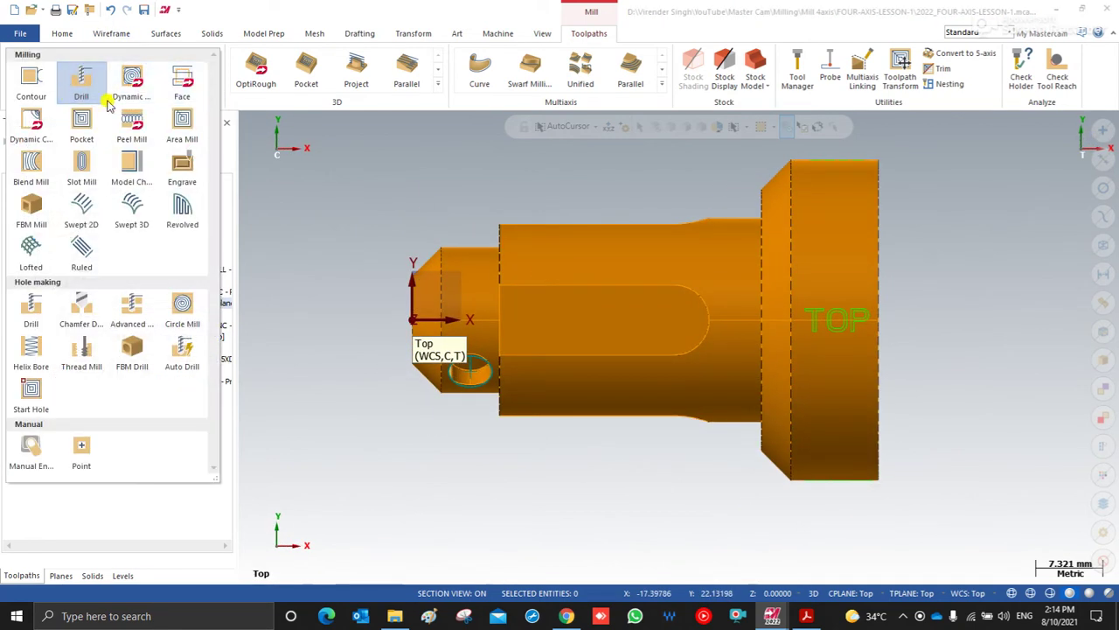
pyautogui.click(495, 212)
pyautogui.click(437, 83)
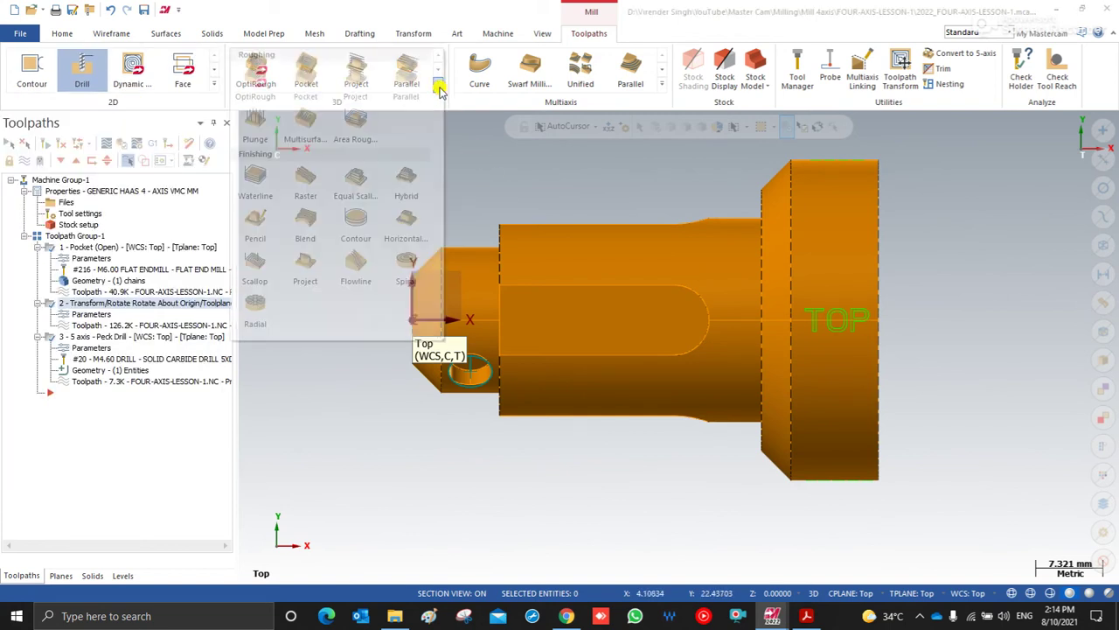
pyautogui.click(495, 185)
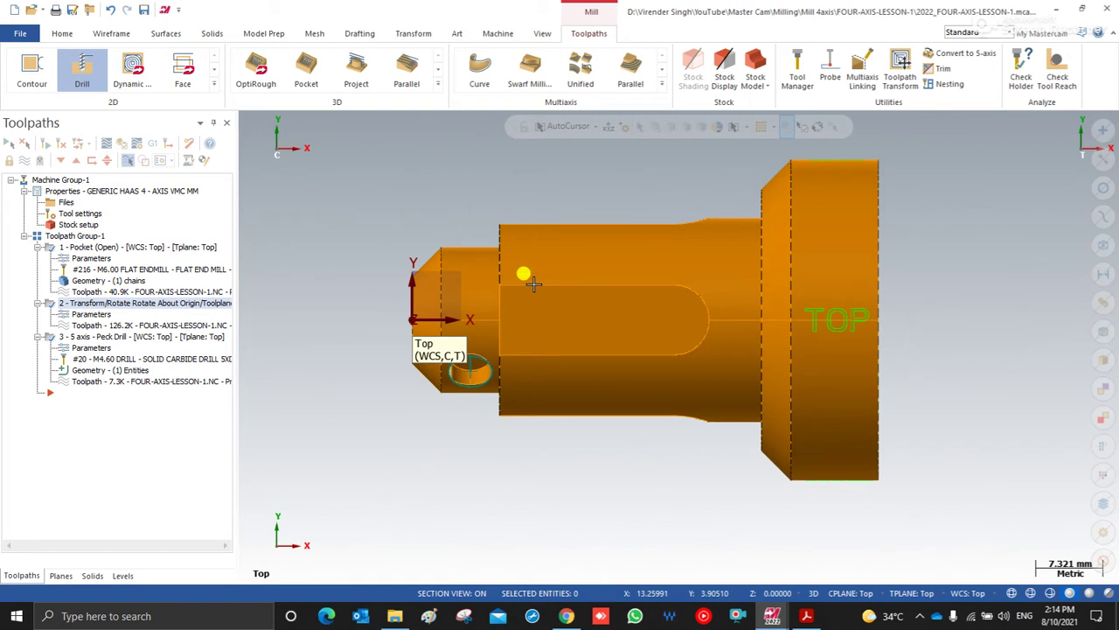
pyautogui.rightClick(501, 193)
pyautogui.click(531, 244)
pyautogui.scroll(-2, 606, 291)
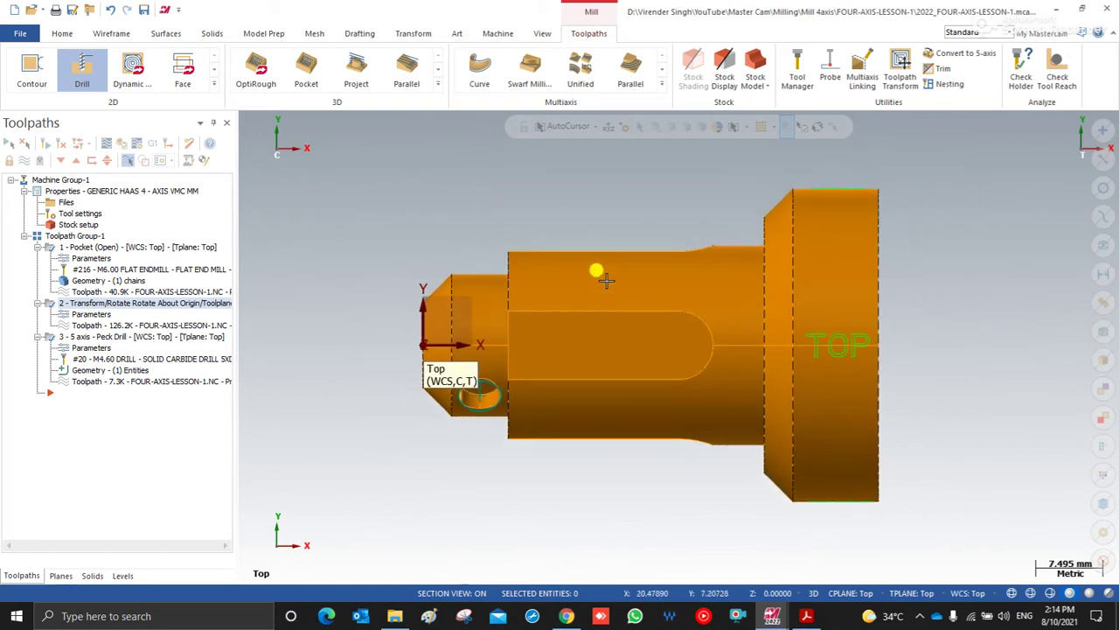
pyautogui.scroll(-1, 585, 219)
pyautogui.rightClick(466, 184)
pyautogui.click(499, 243)
pyautogui.scroll(2, 489, 242)
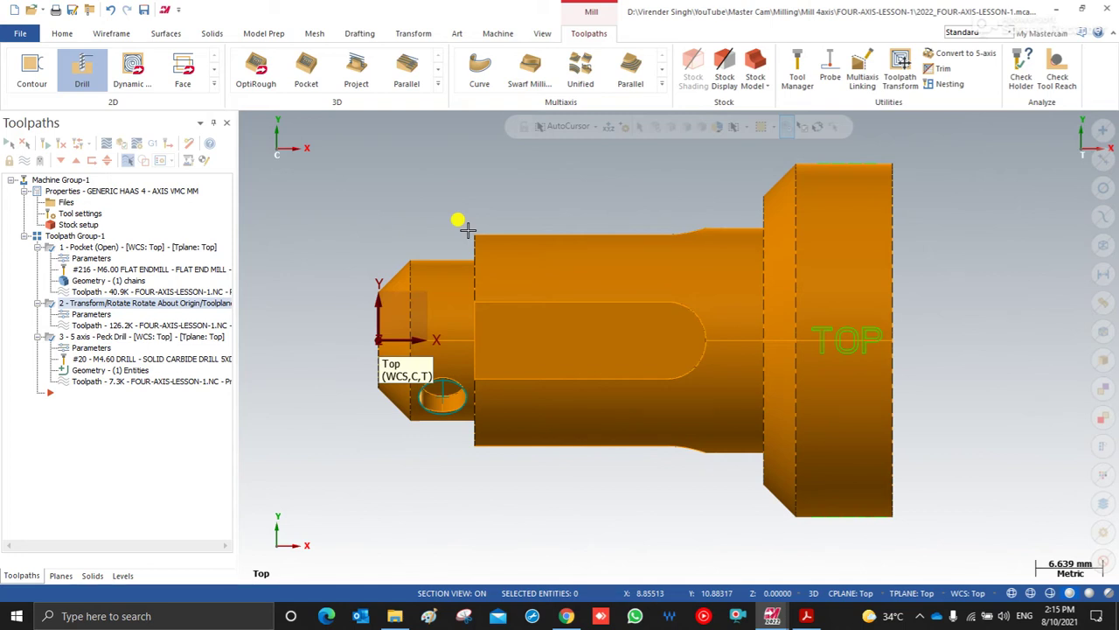
pyautogui.rightClick(470, 191)
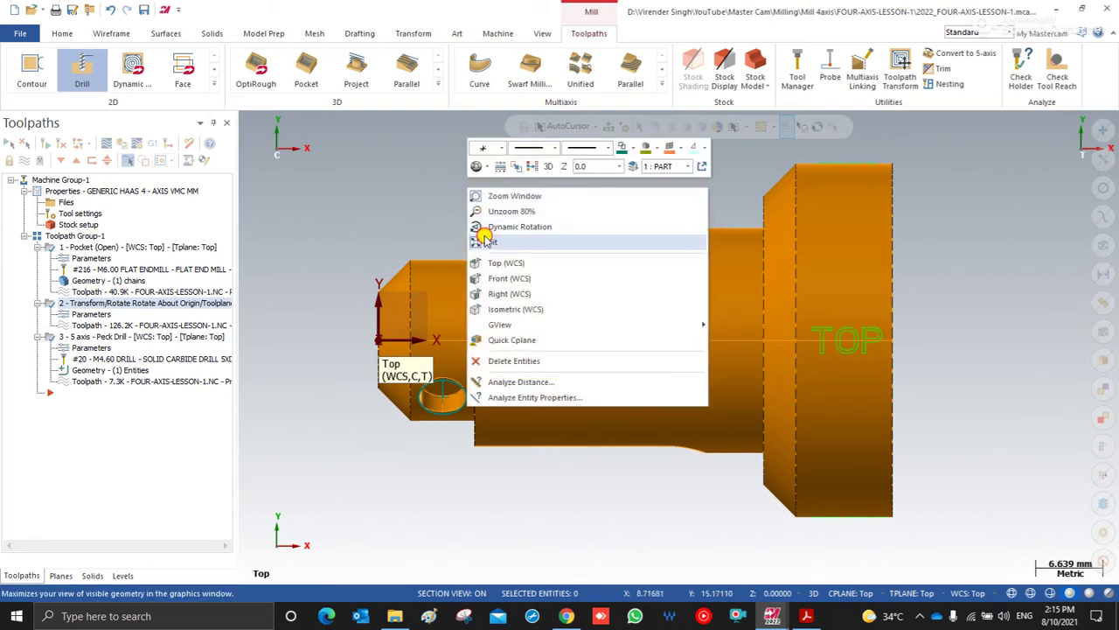
pyautogui.scroll(1, 482, 234)
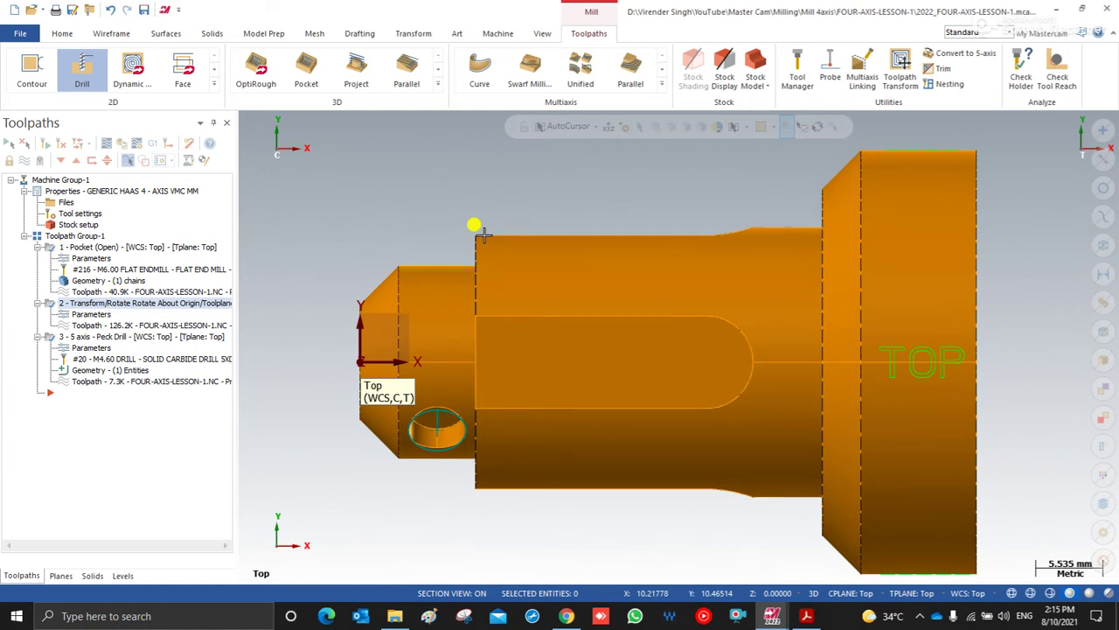
pyautogui.click(662, 84)
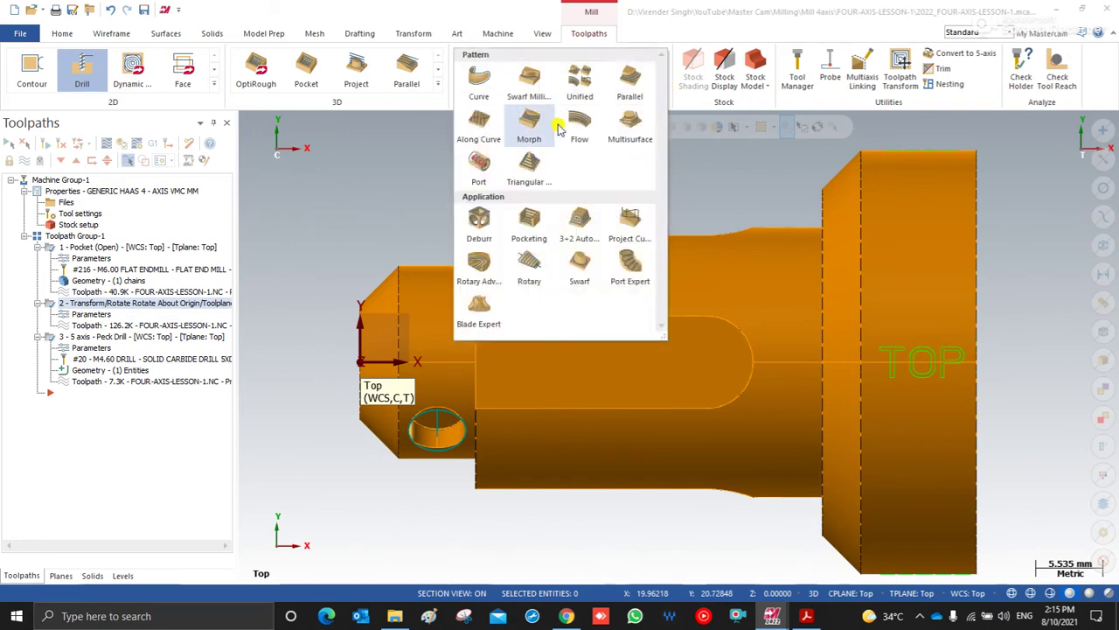
pyautogui.click(415, 194)
# - Inspect the slots around the shaft, the hole near its tip and the flange markings, ending in the fixed top view
pyautogui.scroll(-2, 485, 236)
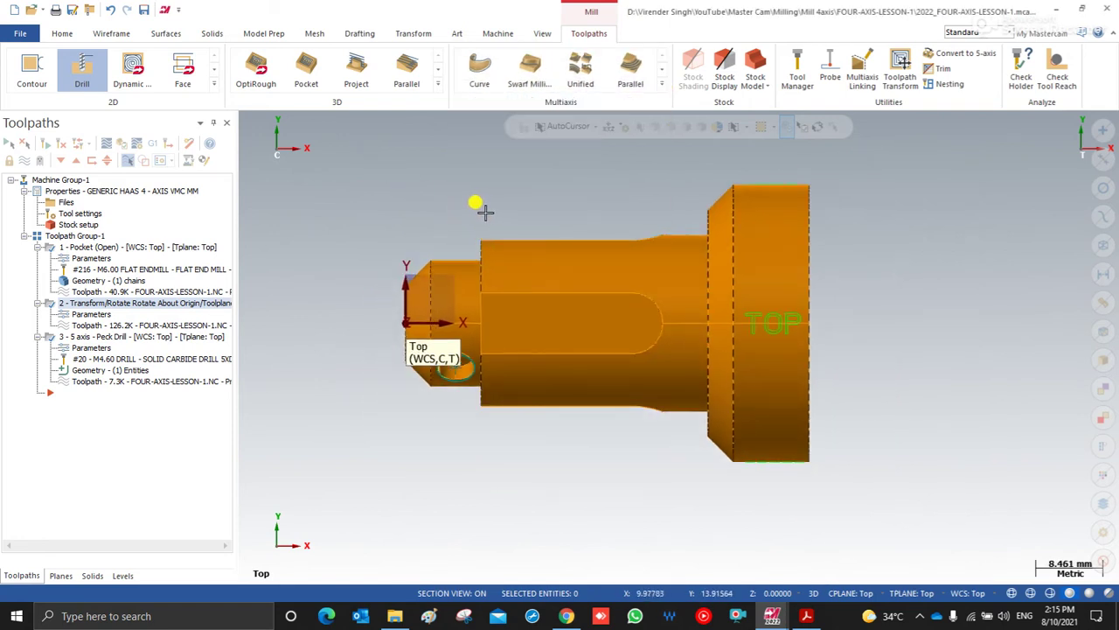
pyautogui.rightClick(482, 215)
pyautogui.click(494, 253)
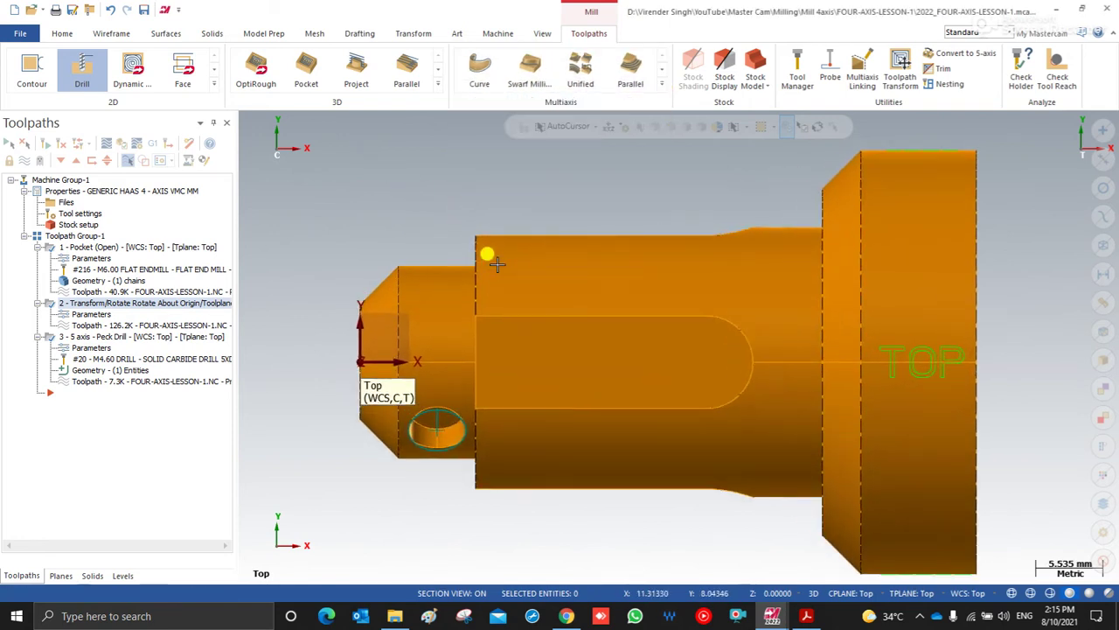
pyautogui.rightClick(600, 207)
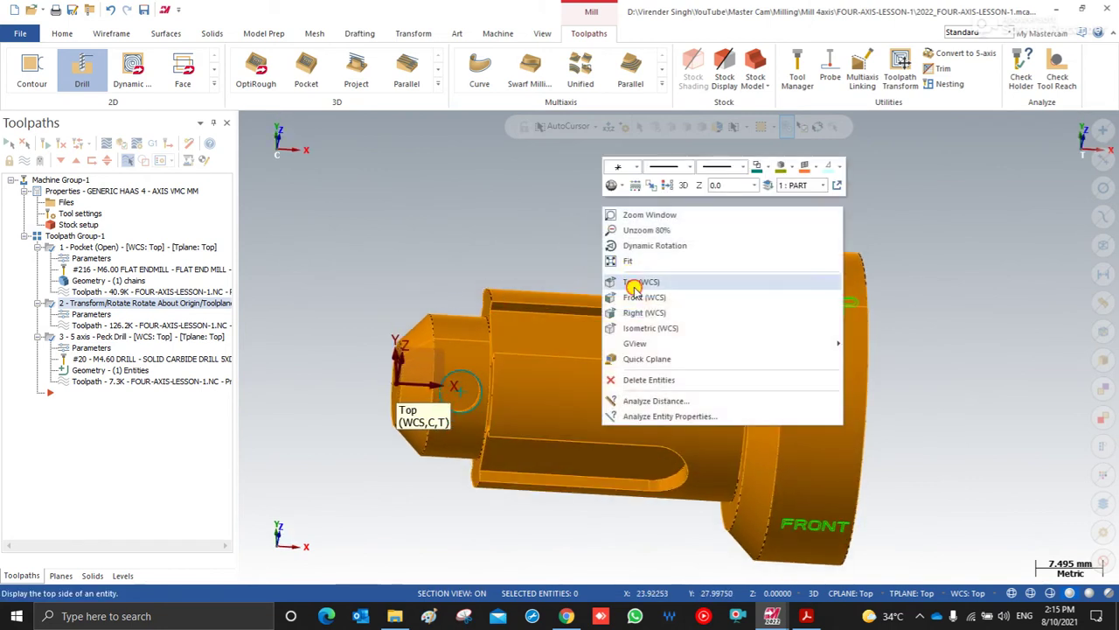
pyautogui.click(623, 278)
pyautogui.moveTo(625, 312)
pyautogui.mouseDown(button='middle')
pyautogui.moveTo(661, 285)
pyautogui.moveTo(728, 275)
pyautogui.moveTo(718, 253)
pyautogui.moveTo(680, 317)
pyautogui.moveTo(814, 320)
pyautogui.moveTo(724, 299)
pyautogui.moveTo(637, 260)
pyautogui.mouseUp(button='middle')
pyautogui.rightClick(562, 188)
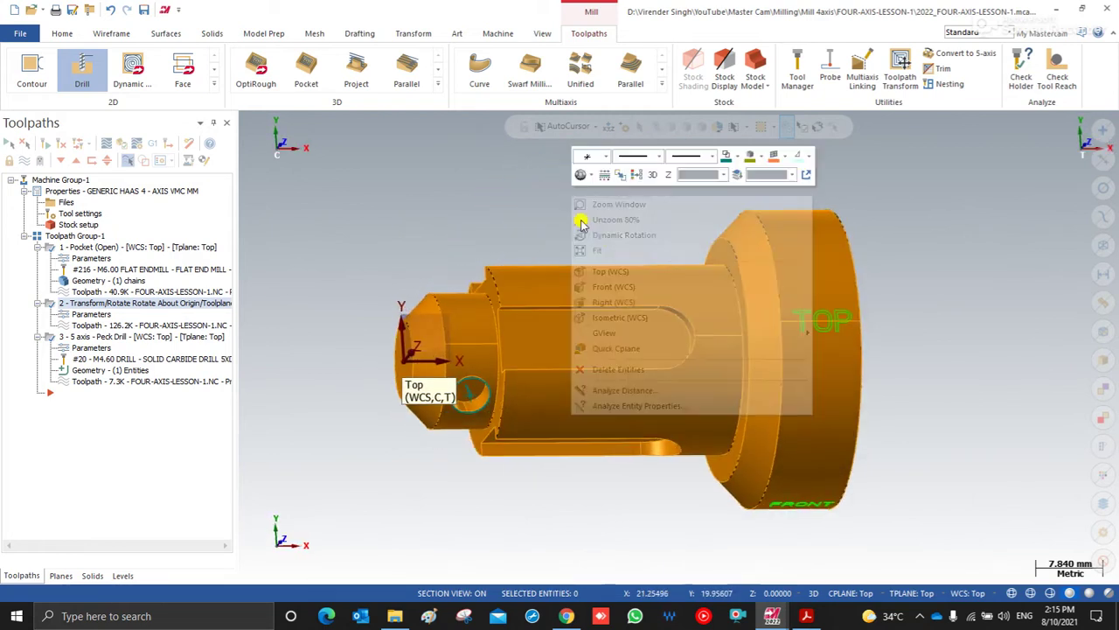
pyautogui.click(604, 268)
pyautogui.rightClick(575, 198)
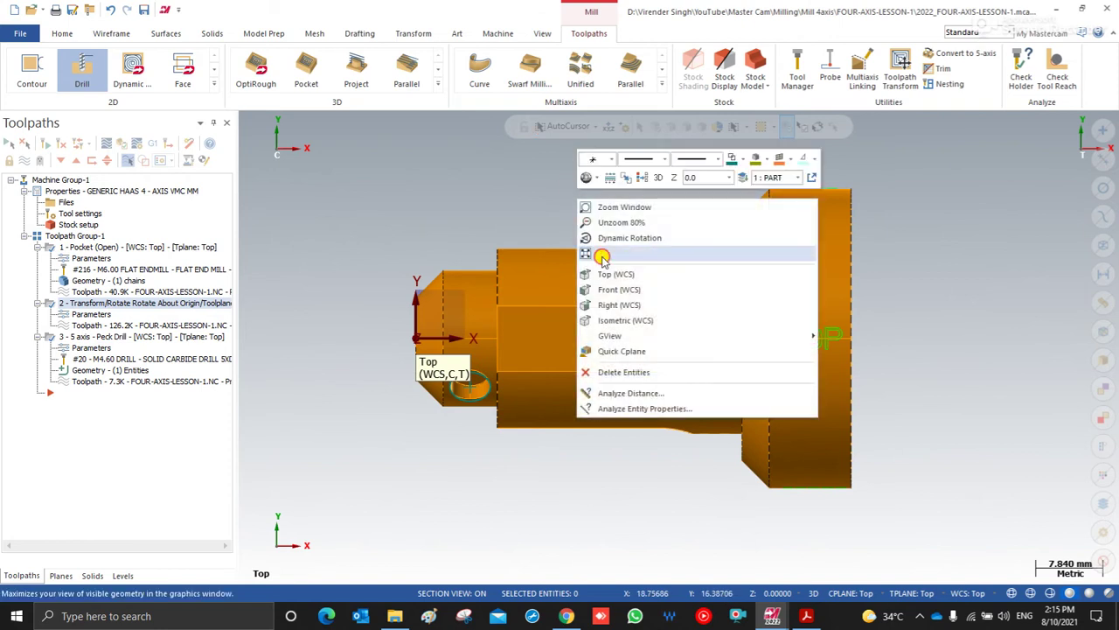
pyautogui.click(588, 230)
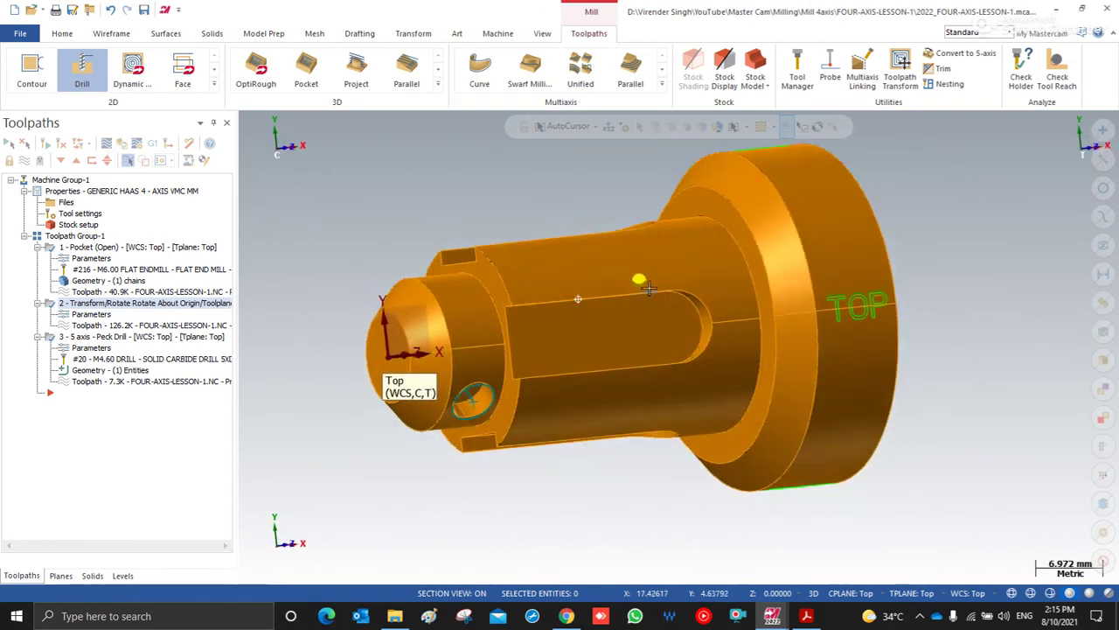
pyautogui.rightClick(530, 194)
pyautogui.click(574, 276)
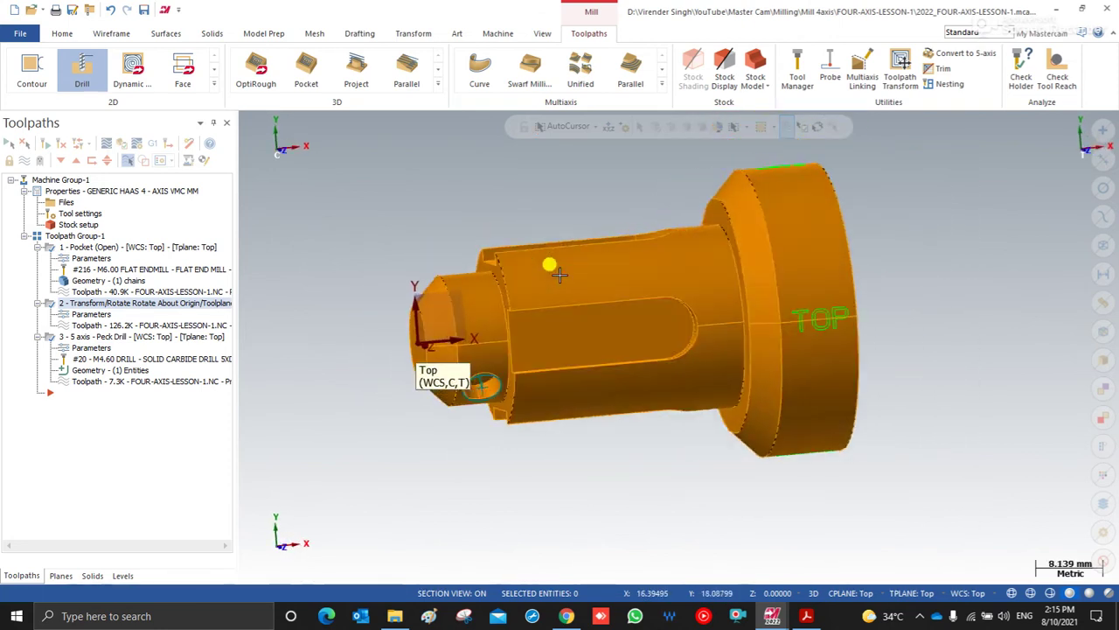
pyautogui.moveTo(533, 274); pyautogui.dragTo(626, 290, button='middle')
pyautogui.rightClick(524, 184)
pyautogui.click(556, 247)
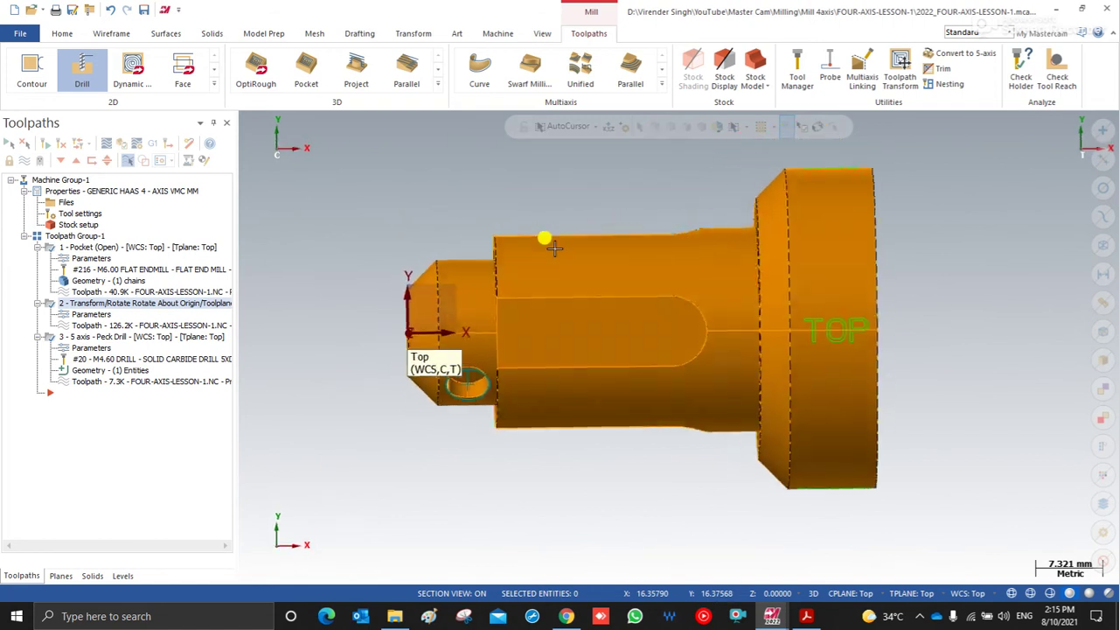
pyautogui.rightClick(540, 185)
pyautogui.click(566, 239)
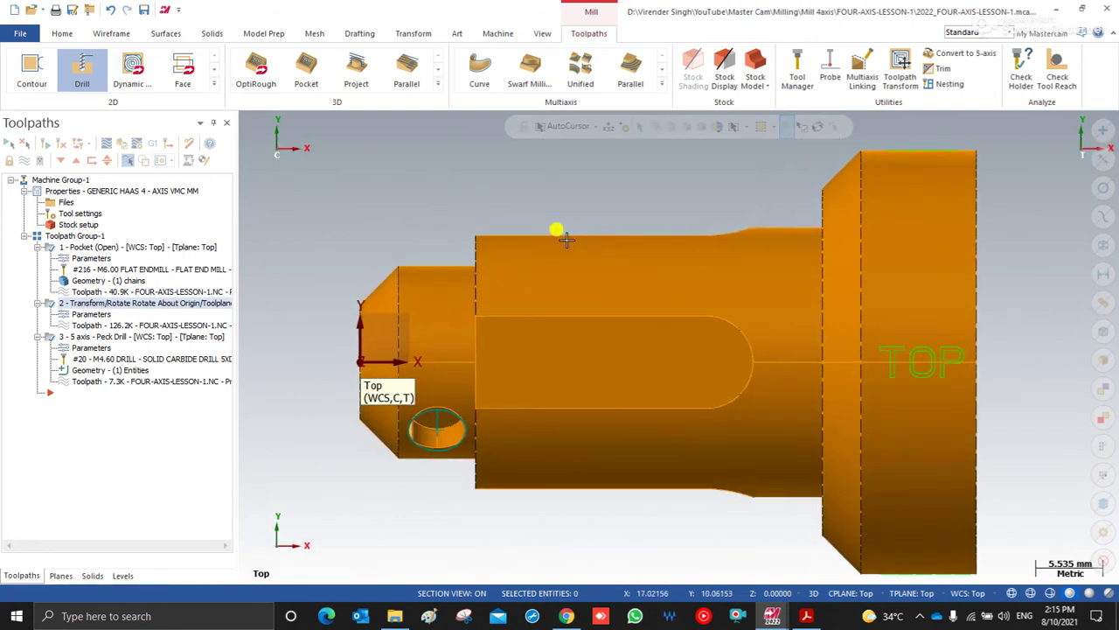
pyautogui.scroll(-2, 566, 240)
pyautogui.moveTo(557, 297); pyautogui.dragTo(571, 217, button='middle')
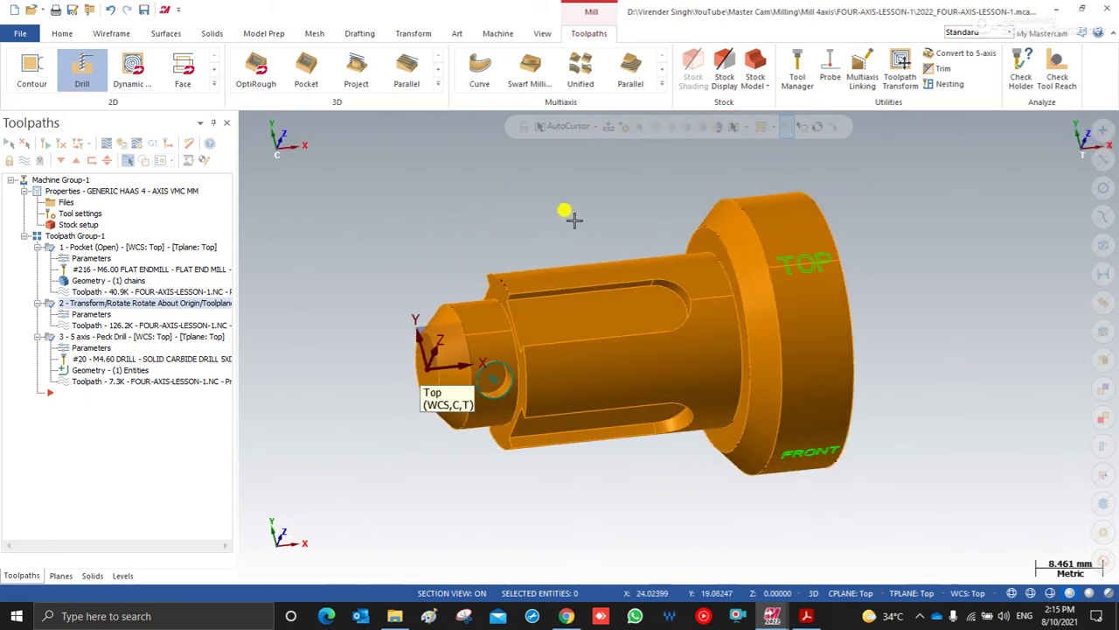
pyautogui.rightClick(574, 220)
pyautogui.click(612, 294)
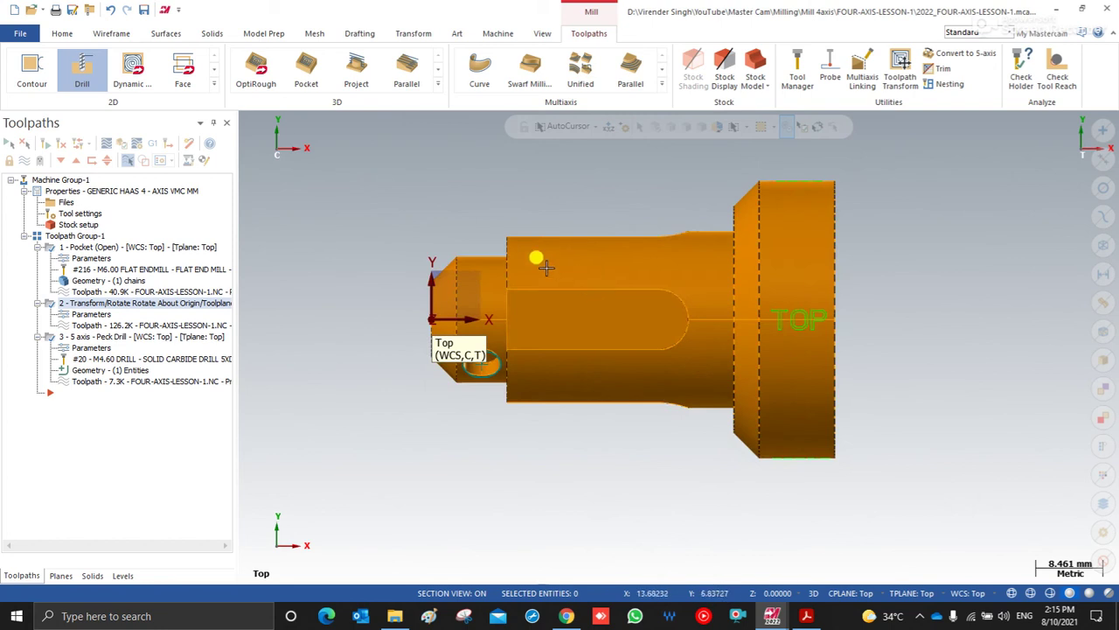
# - Examine the shaft's slots and the cross hole near its tip in tilted views, returning to the fitted top view each time
pyautogui.rightClick(471, 202)
pyautogui.click(492, 253)
pyautogui.scroll(1, 525, 283)
pyautogui.moveTo(529, 284); pyautogui.dragTo(624, 256, button='middle')
pyautogui.rightClick(582, 202)
pyautogui.click(603, 285)
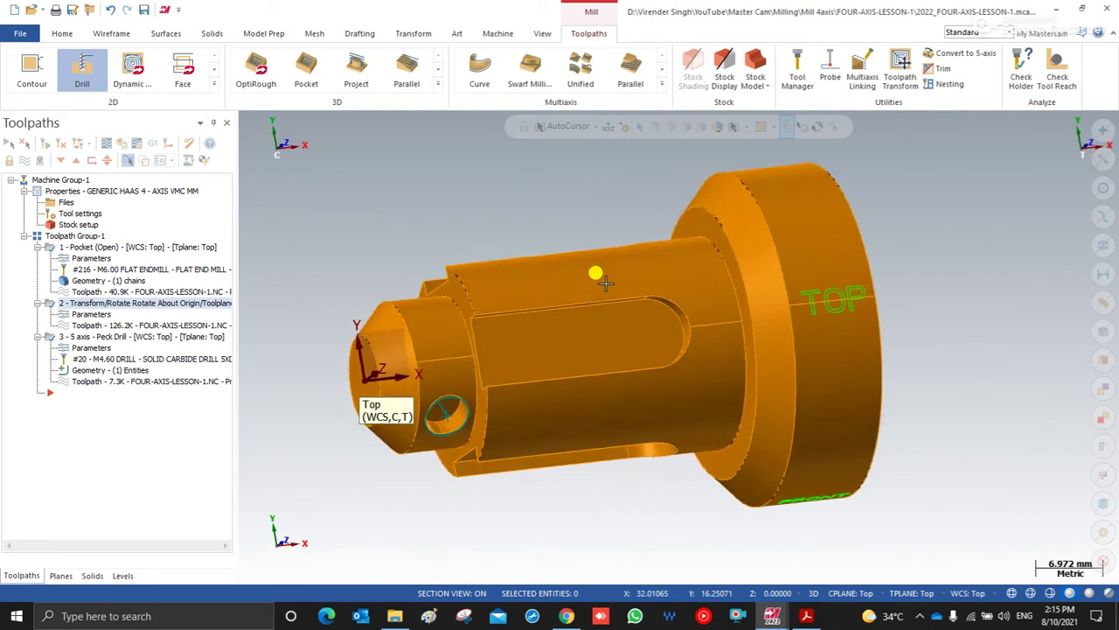
pyautogui.rightClick(542, 199)
pyautogui.click(572, 255)
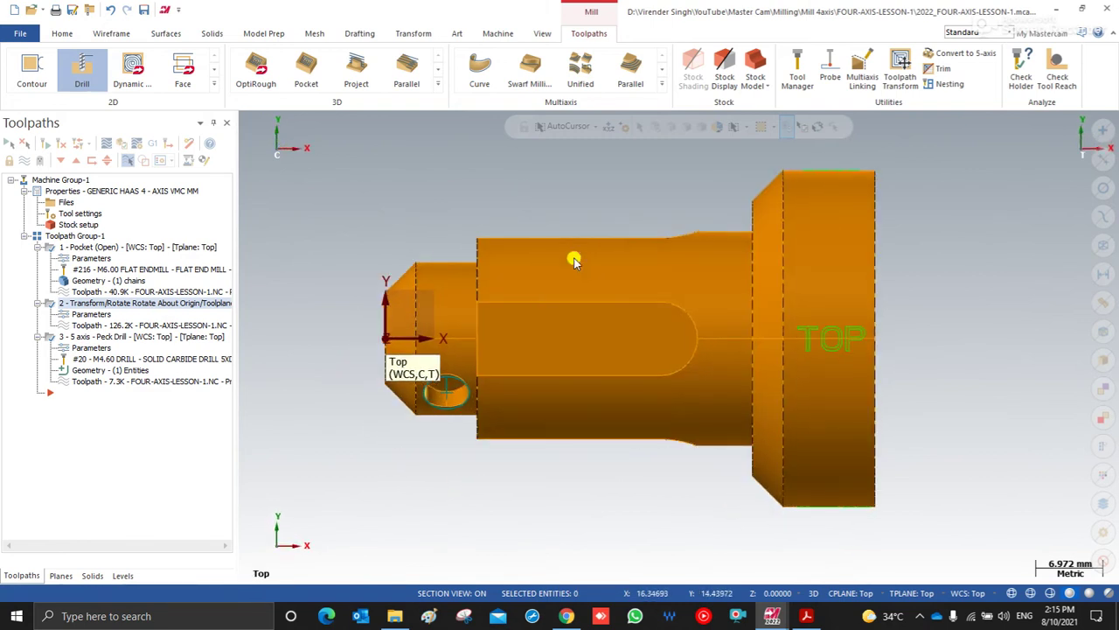
pyautogui.moveTo(573, 255); pyautogui.dragTo(569, 190, button='middle')
pyautogui.rightClick(573, 192)
pyautogui.click(599, 277)
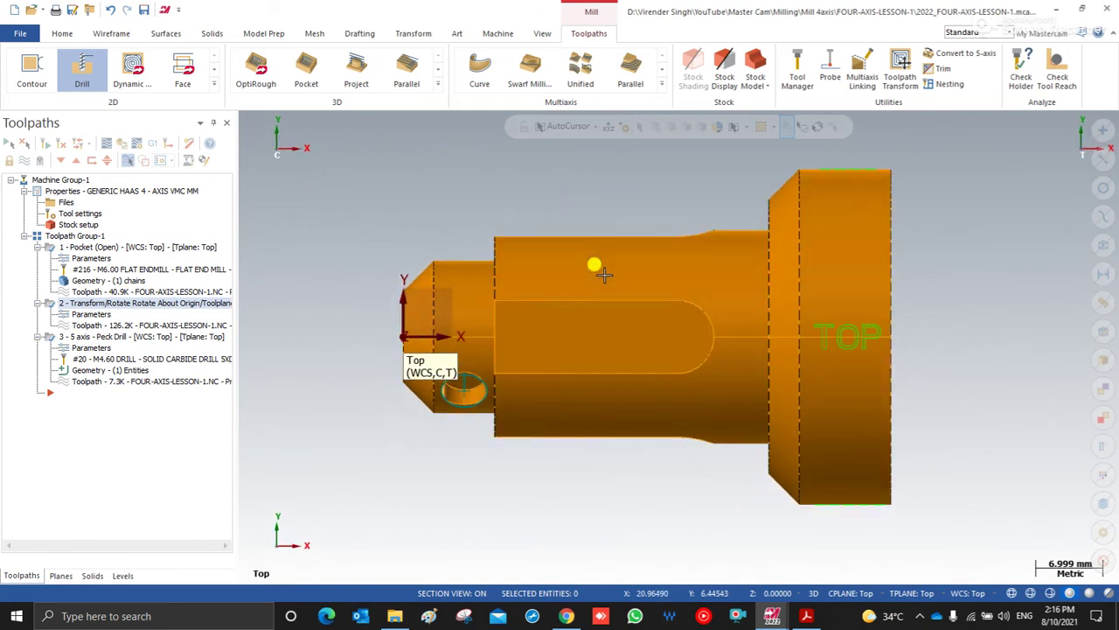
pyautogui.rightClick(489, 201)
pyautogui.click(524, 259)
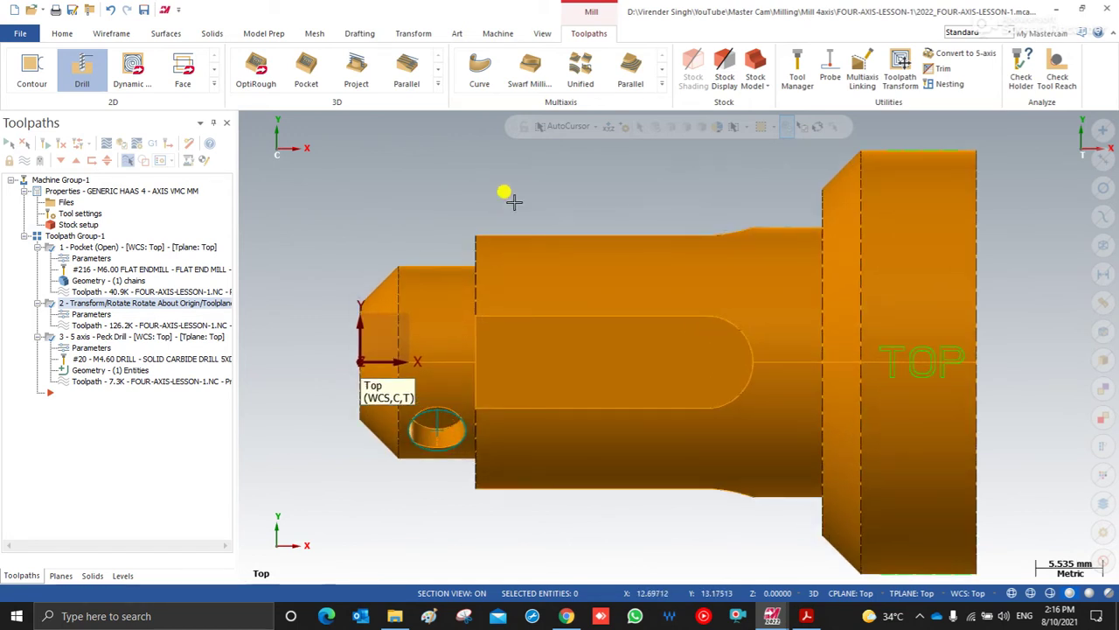
pyautogui.rightClick(426, 222)
pyautogui.click(444, 280)
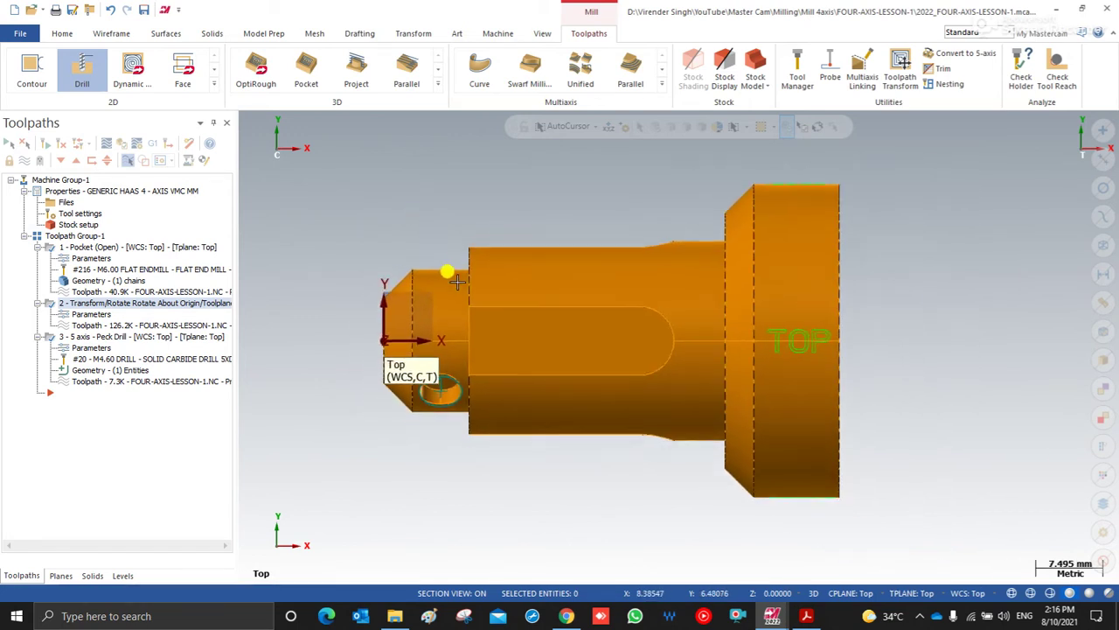
pyautogui.moveTo(563, 309); pyautogui.dragTo(558, 303, button='middle')
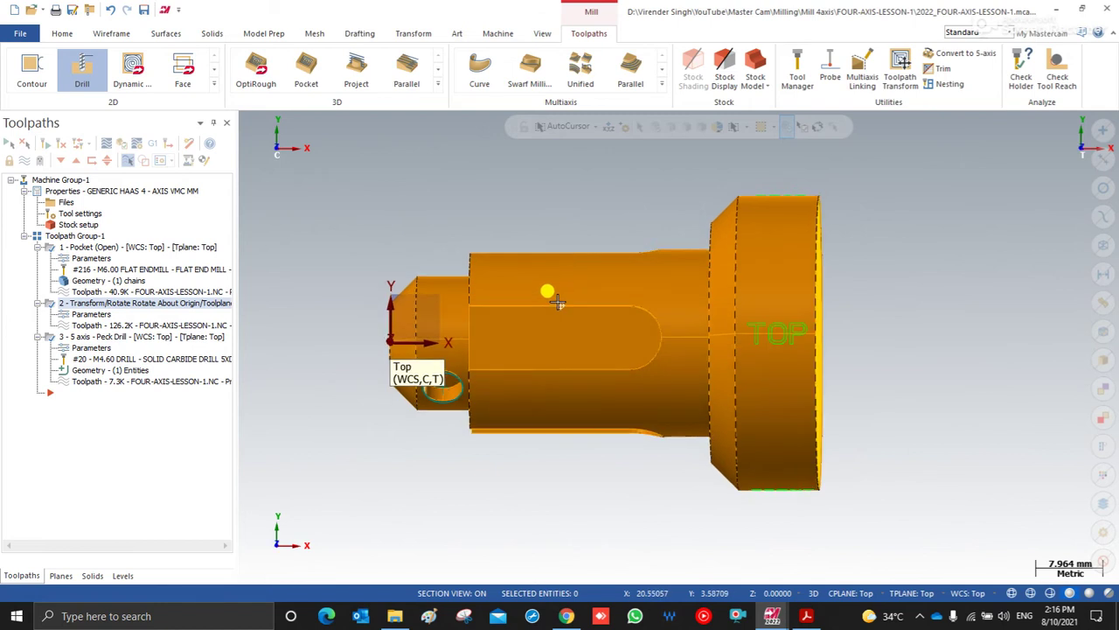
pyautogui.rightClick(567, 205)
pyautogui.click(592, 272)
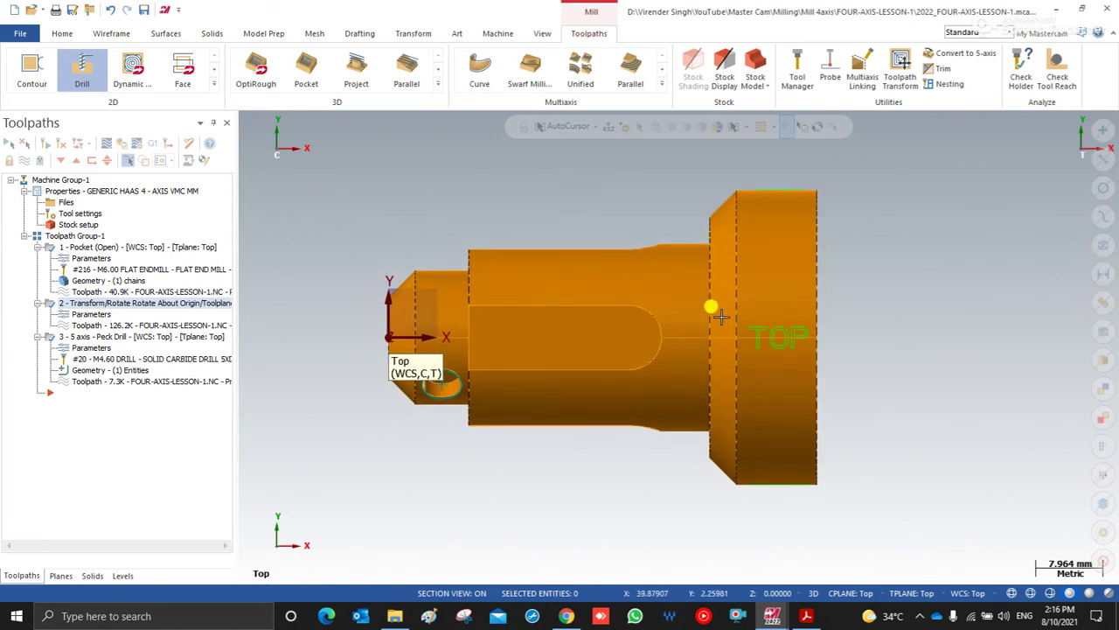
# - Rotate the shaft to view the slot and BACK marking on its far side, ending in the top view
pyautogui.moveTo(733, 378); pyautogui.dragTo(731, 326, button='middle')
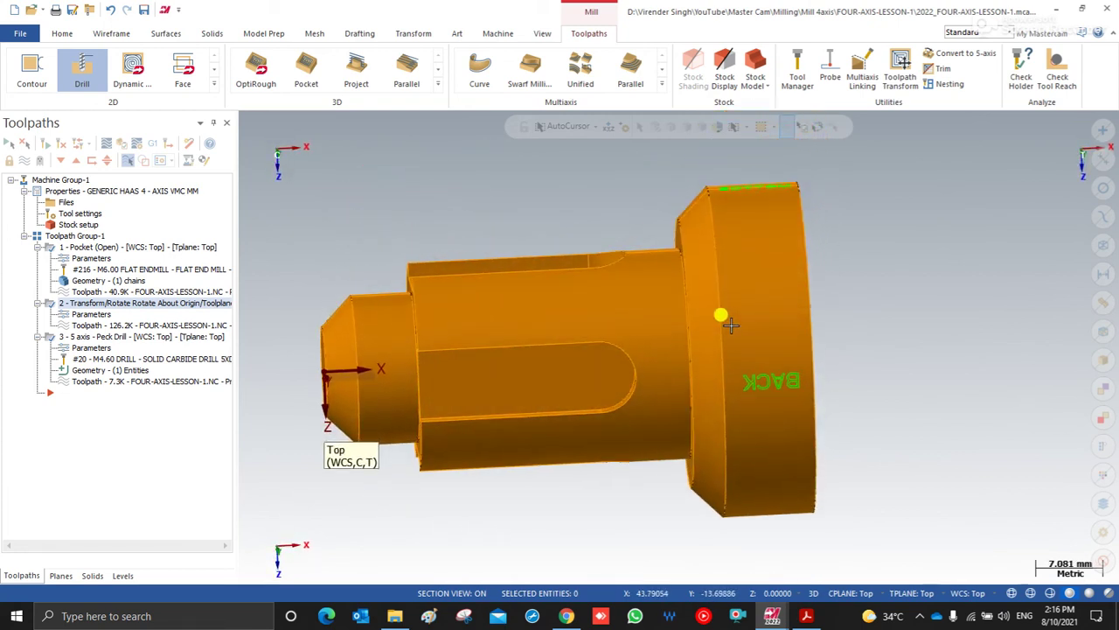
pyautogui.rightClick(631, 282)
pyautogui.click(653, 340)
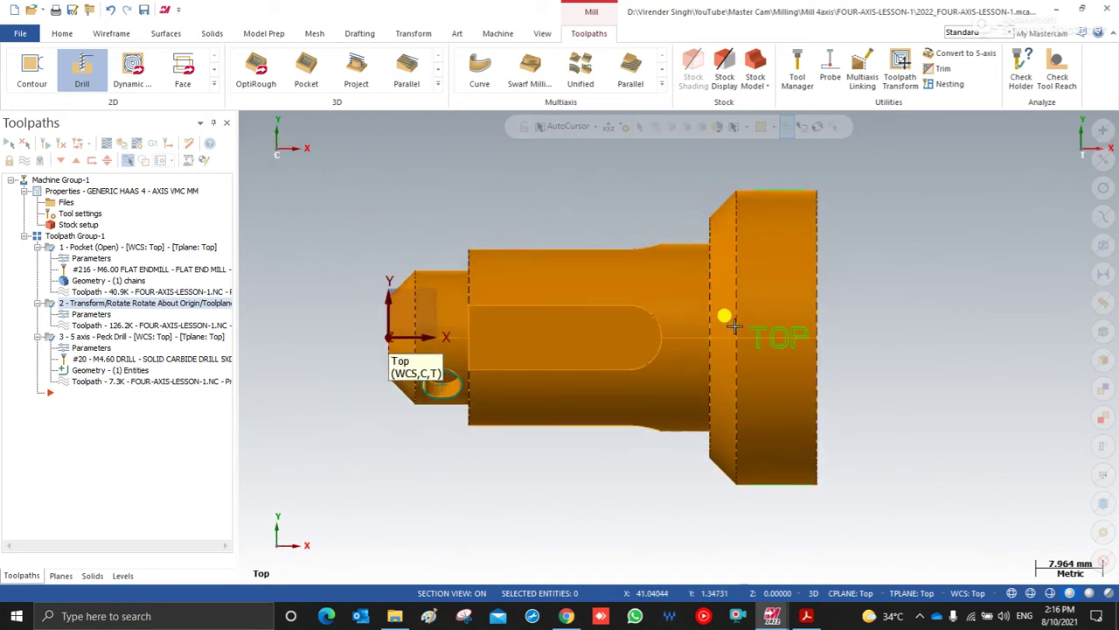
pyautogui.moveTo(732, 342); pyautogui.dragTo(771, 362, button='middle')
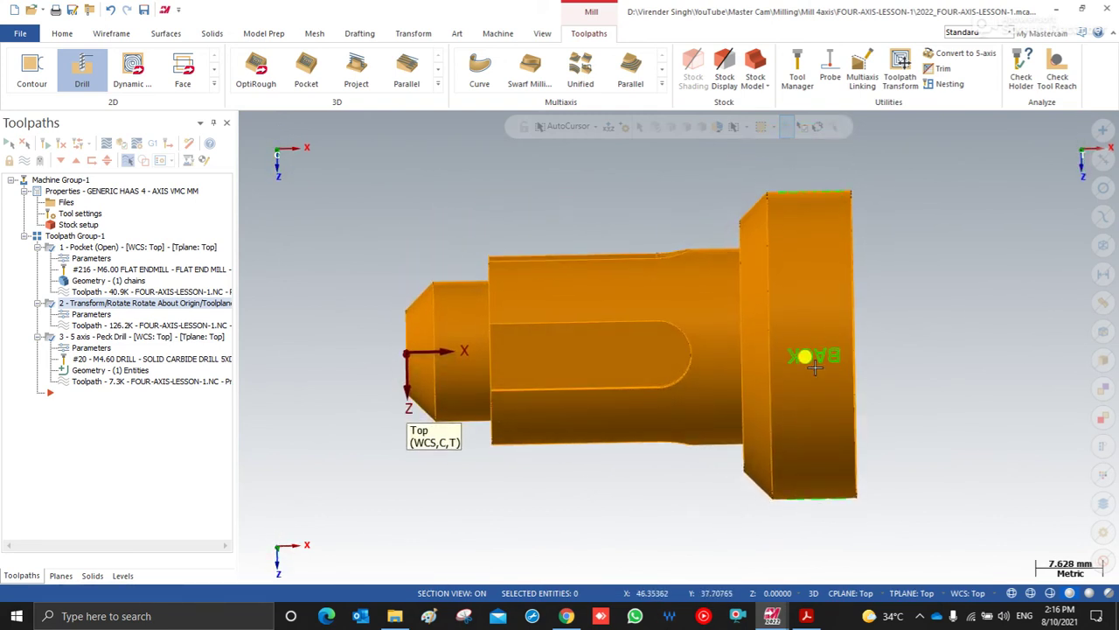
pyautogui.rightClick(907, 315)
pyautogui.click(925, 393)
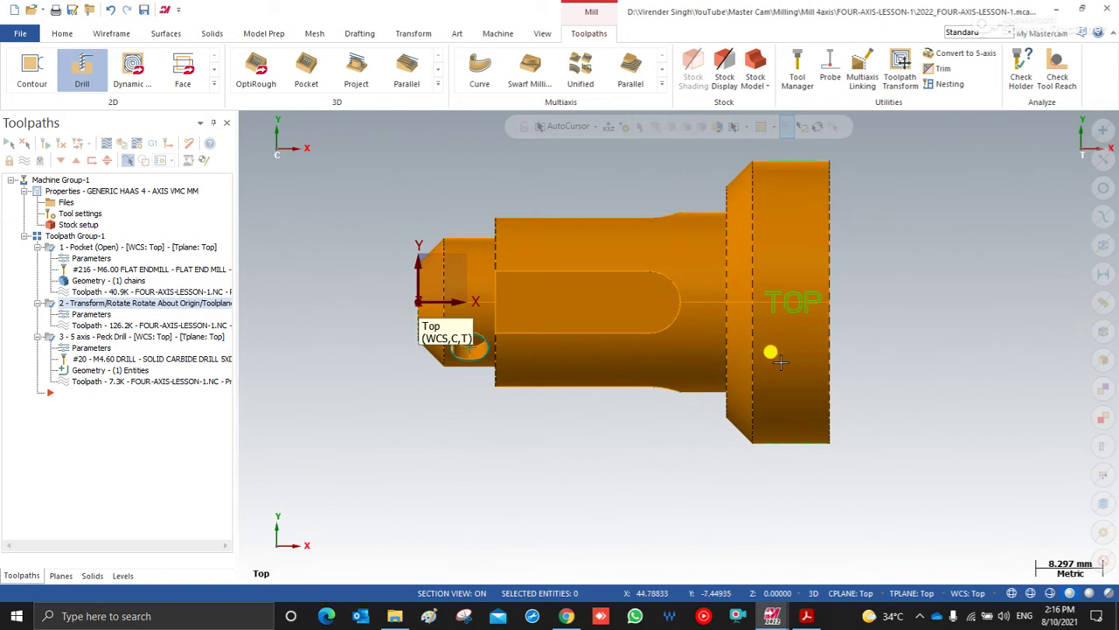
# - Study the whole shaft from several free rotation angles, including upright, and finish in the fitted top view
pyautogui.moveTo(950, 392); pyautogui.dragTo(799, 253, button='middle')
pyautogui.moveTo(835, 333); pyautogui.dragTo(568, 384, button='middle')
pyautogui.rightClick(529, 233)
pyautogui.click(551, 311)
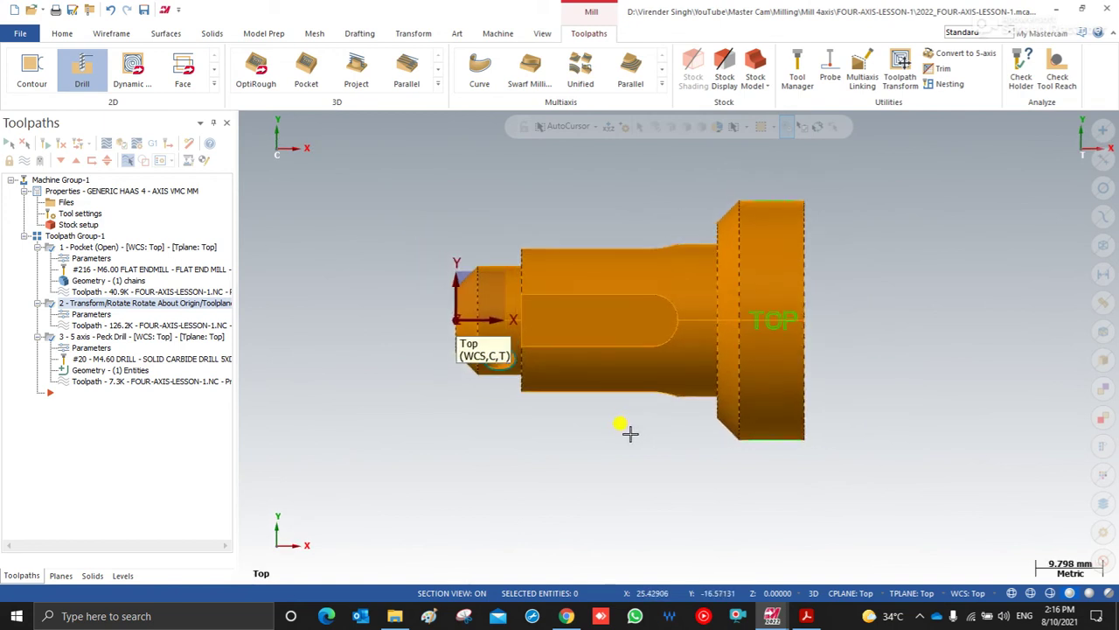
pyautogui.moveTo(619, 468); pyautogui.dragTo(709, 290, button='middle')
pyautogui.rightClick(743, 241)
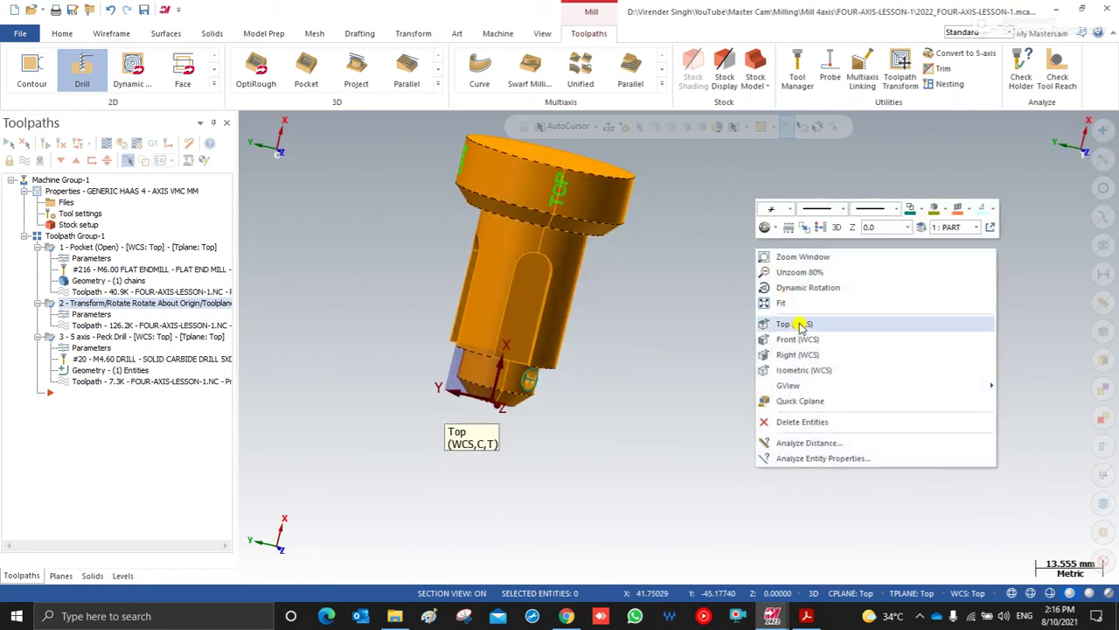
pyautogui.click(798, 322)
pyautogui.rightClick(524, 168)
pyautogui.click(555, 230)
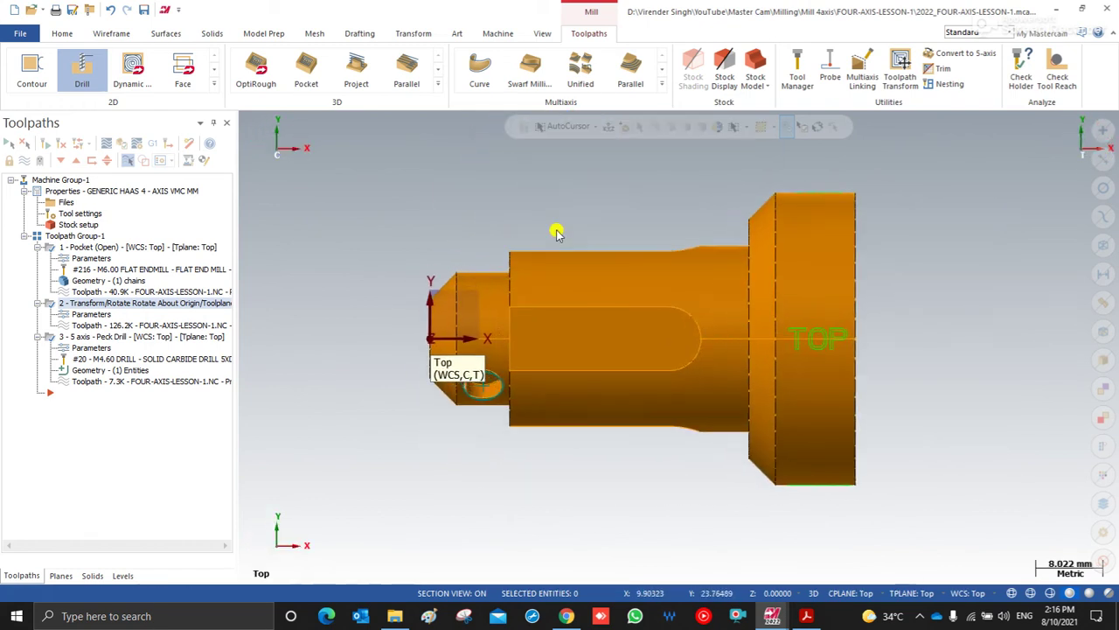
pyautogui.scroll(2, 545, 219)
pyautogui.scroll(-1, 564, 278)
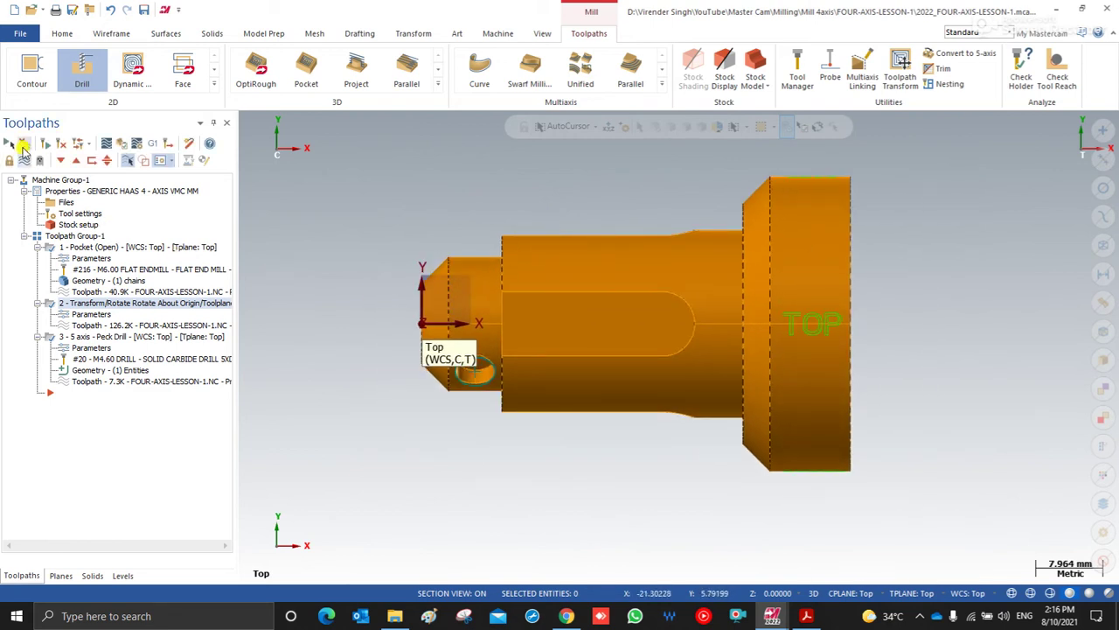
# - Select all toolpath operations to display their paths on the shaft, and switch to the Mastercam Simulator
pyautogui.click(8, 144)
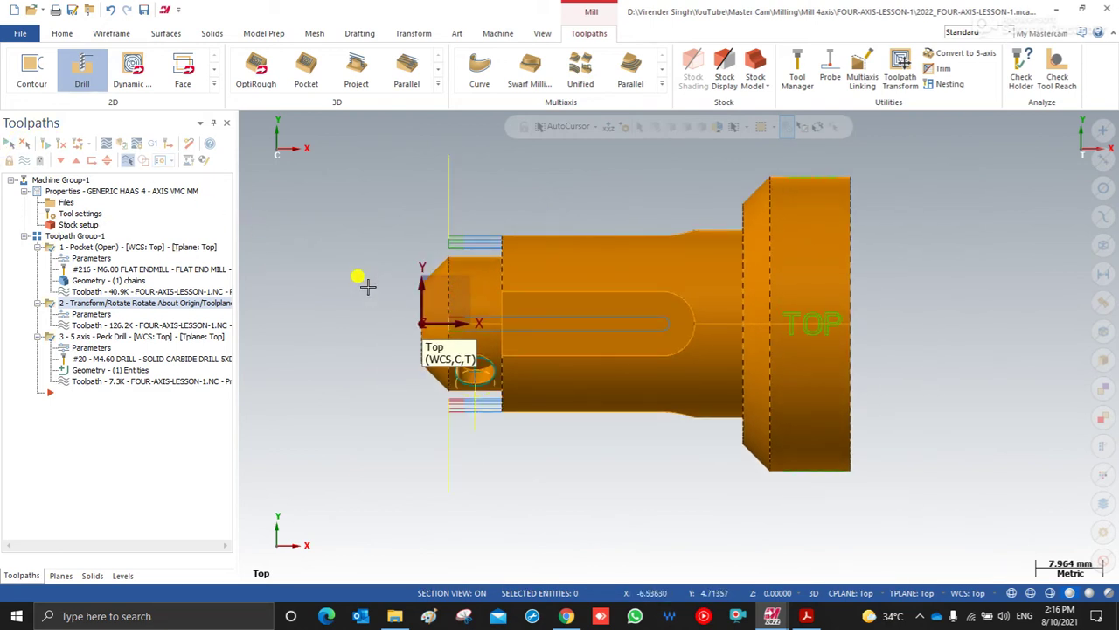
pyautogui.moveTo(772, 616)
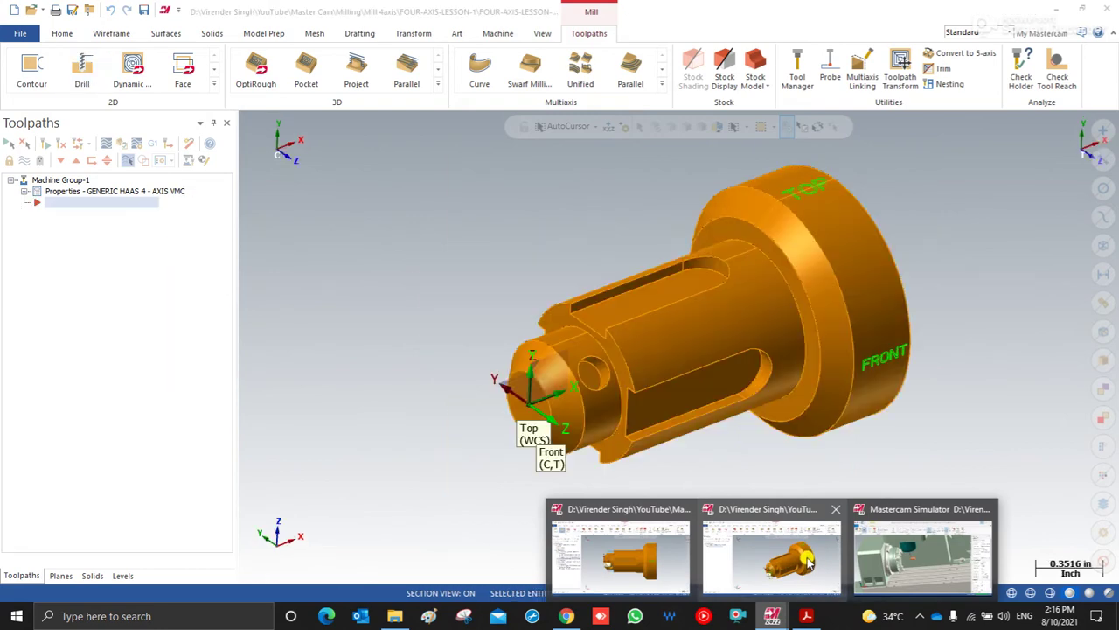
pyautogui.click(905, 564)
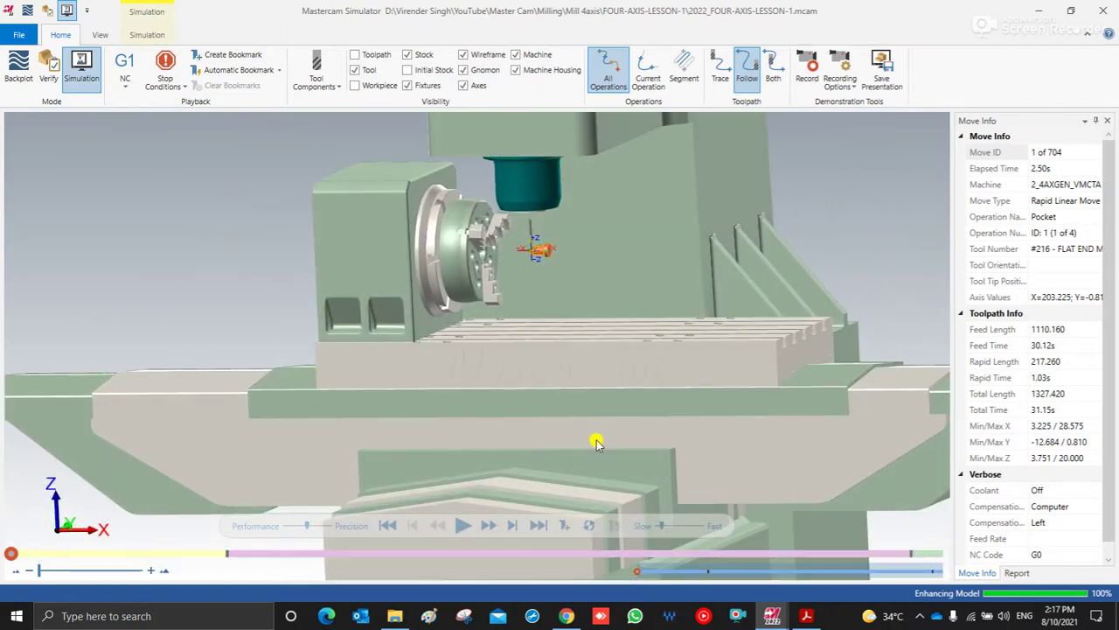
# - Examine the simulated four-axis machine setup, including the rotary chuck, table, spindle, tool and shaft
pyautogui.scroll(3, 567, 286)
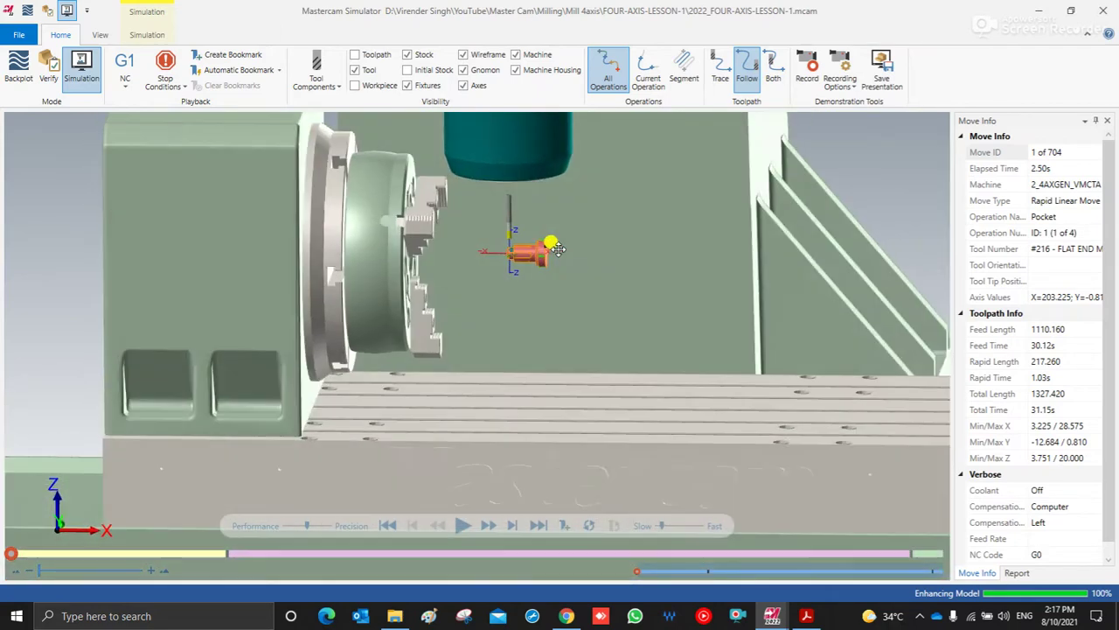
pyautogui.scroll(-3, 401, 315)
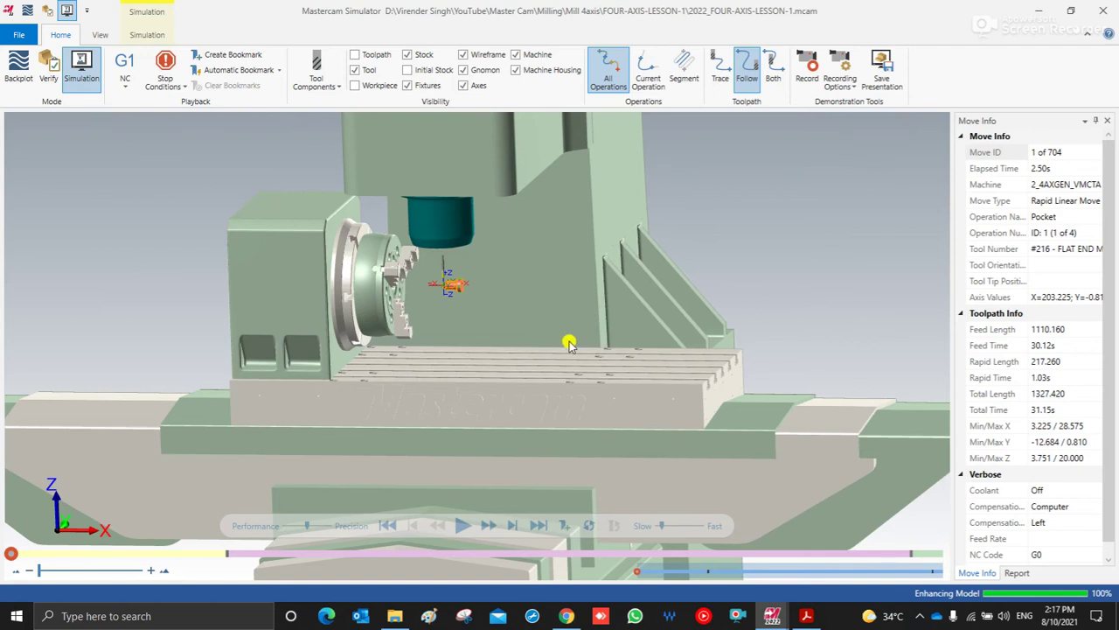
pyautogui.scroll(4, 569, 344)
pyautogui.scroll(3, 500, 183)
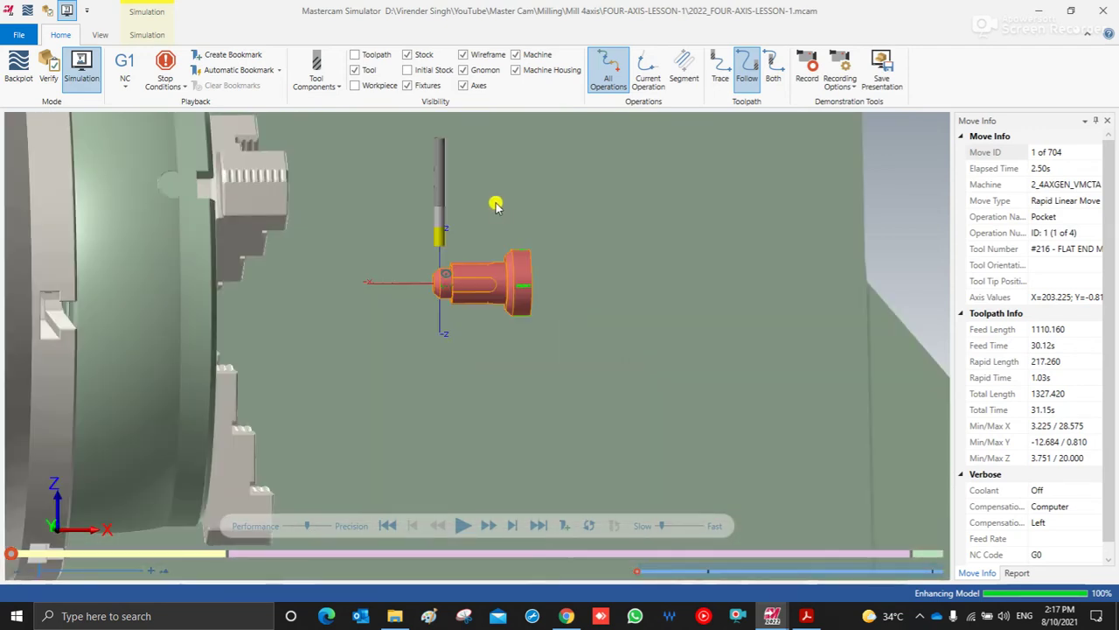
pyautogui.scroll(-5, 494, 204)
pyautogui.scroll(3, 426, 254)
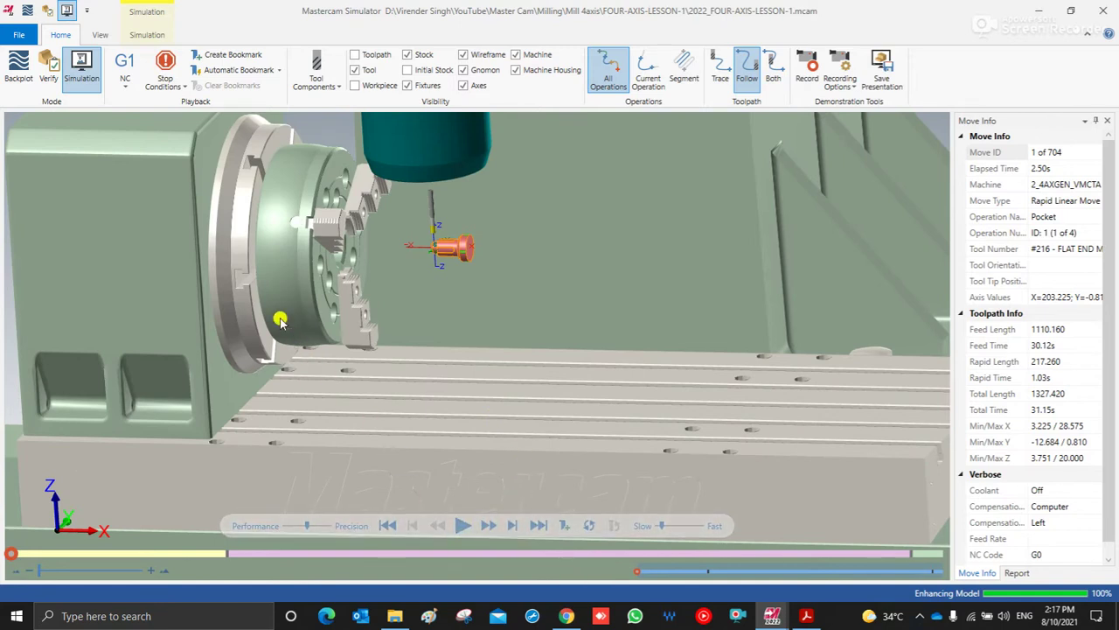
pyautogui.scroll(-3, 280, 320)
pyautogui.scroll(-2, 279, 320)
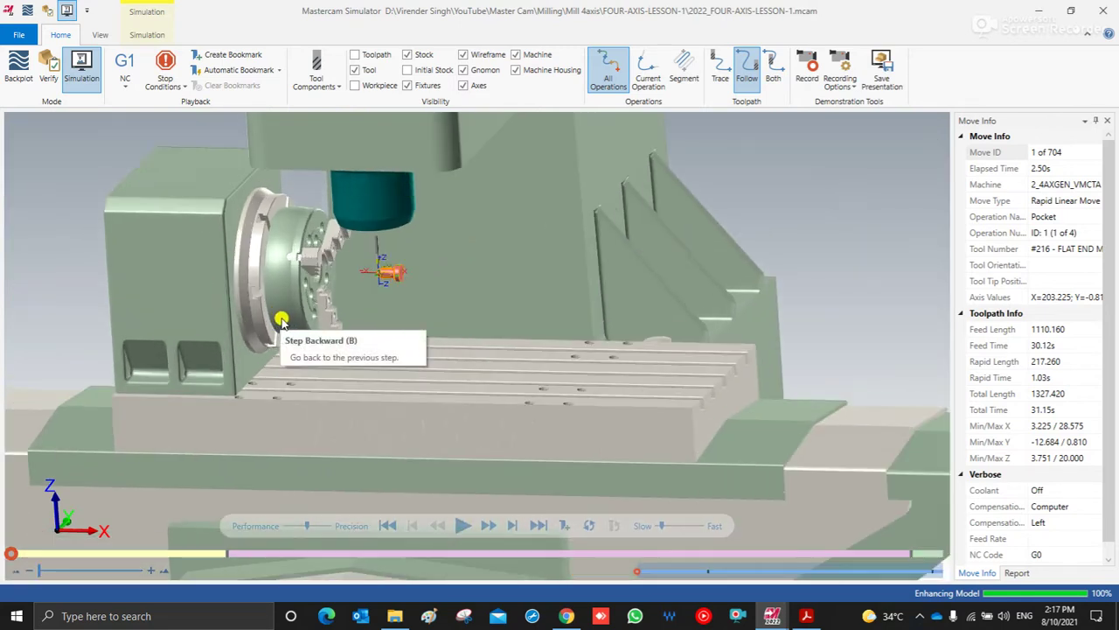
pyautogui.scroll(4, 279, 320)
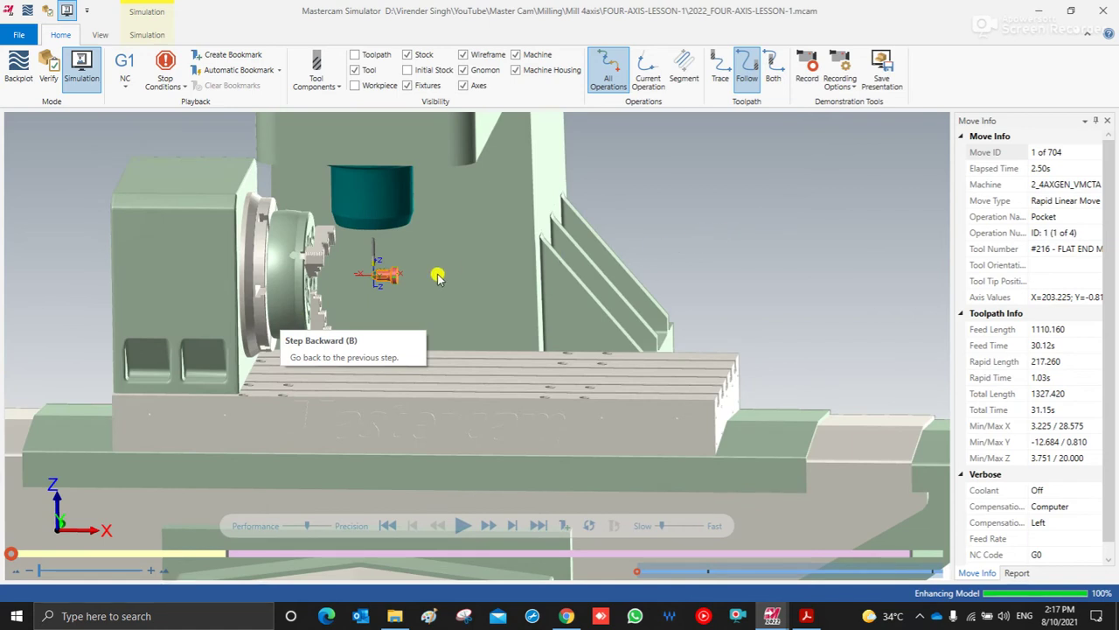
# - Run the machine simulation through all operations and watch the slots being milled and the cross hole being drilled
pyautogui.click(462, 525)
pyautogui.scroll(2, 361, 262)
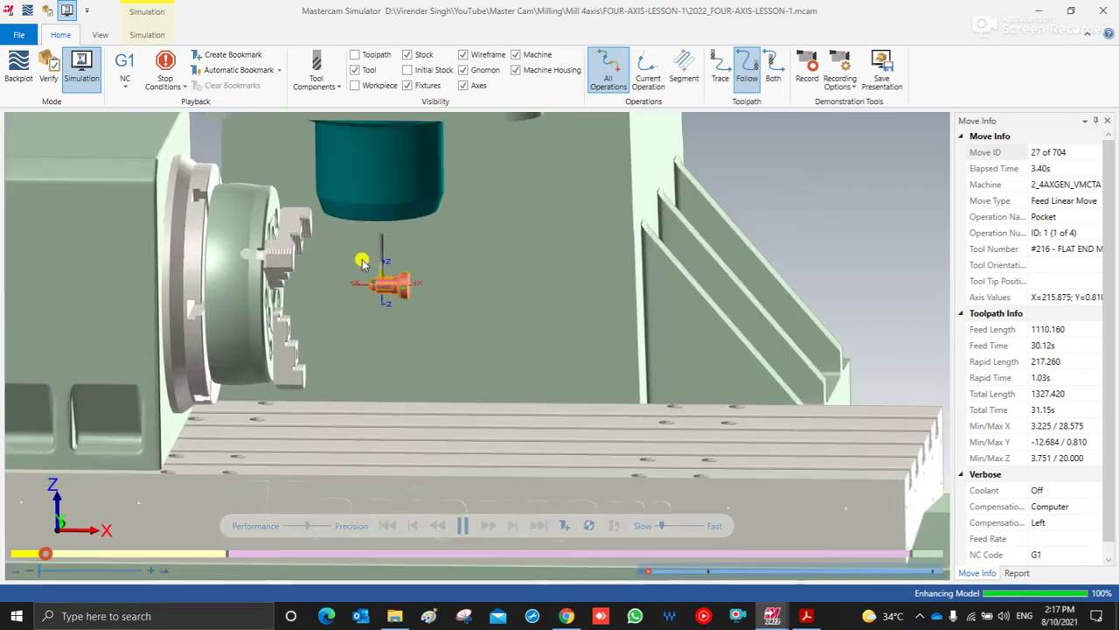
pyautogui.scroll(3, 367, 273)
pyautogui.scroll(-2, 385, 288)
pyautogui.scroll(4, 437, 393)
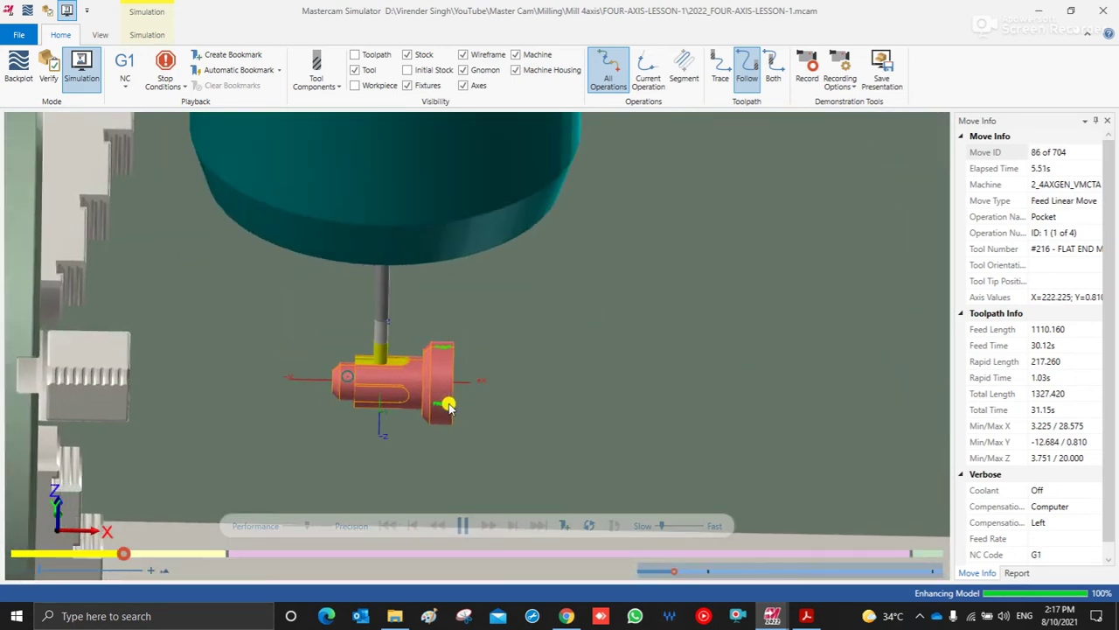
pyautogui.scroll(3, 429, 394)
pyautogui.scroll(-4, 394, 358)
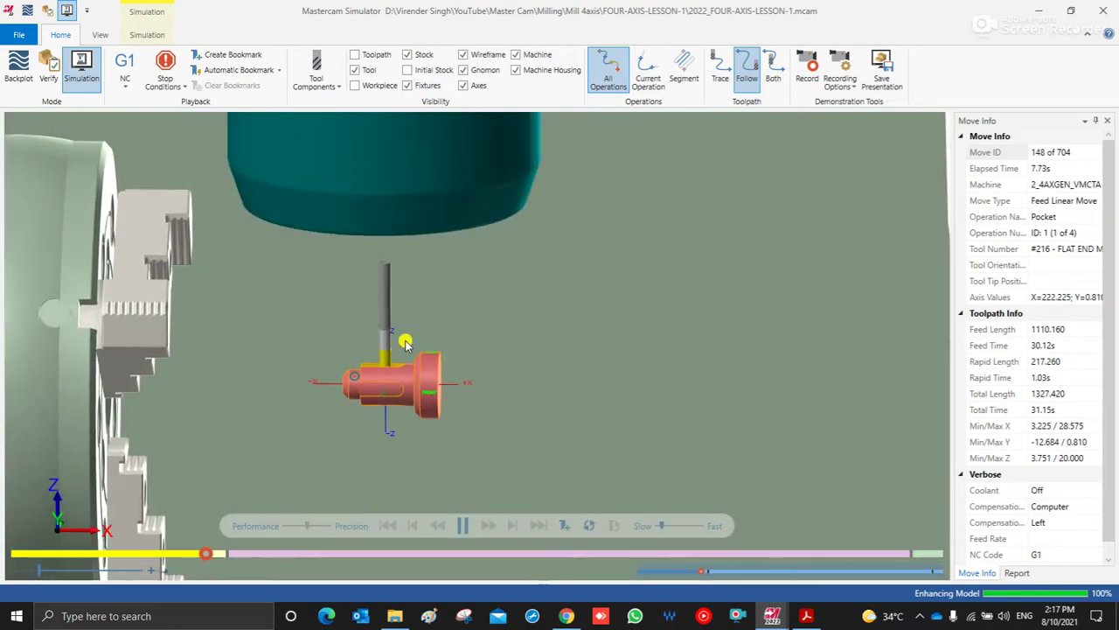
pyautogui.scroll(-4, 390, 333)
pyautogui.scroll(4, 355, 355)
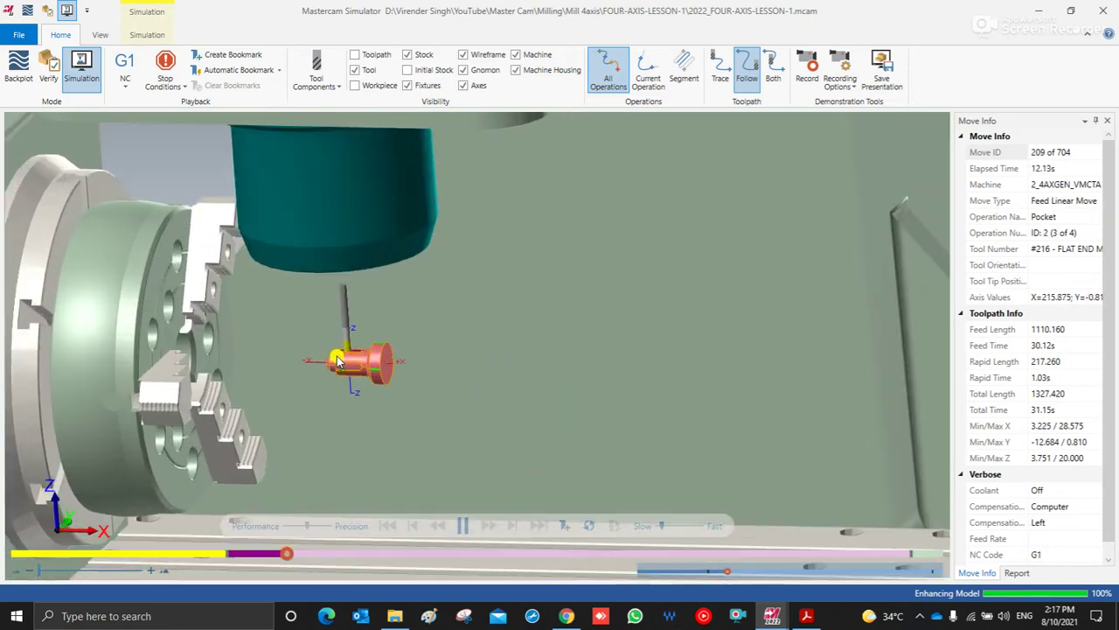
pyautogui.scroll(1, 338, 361)
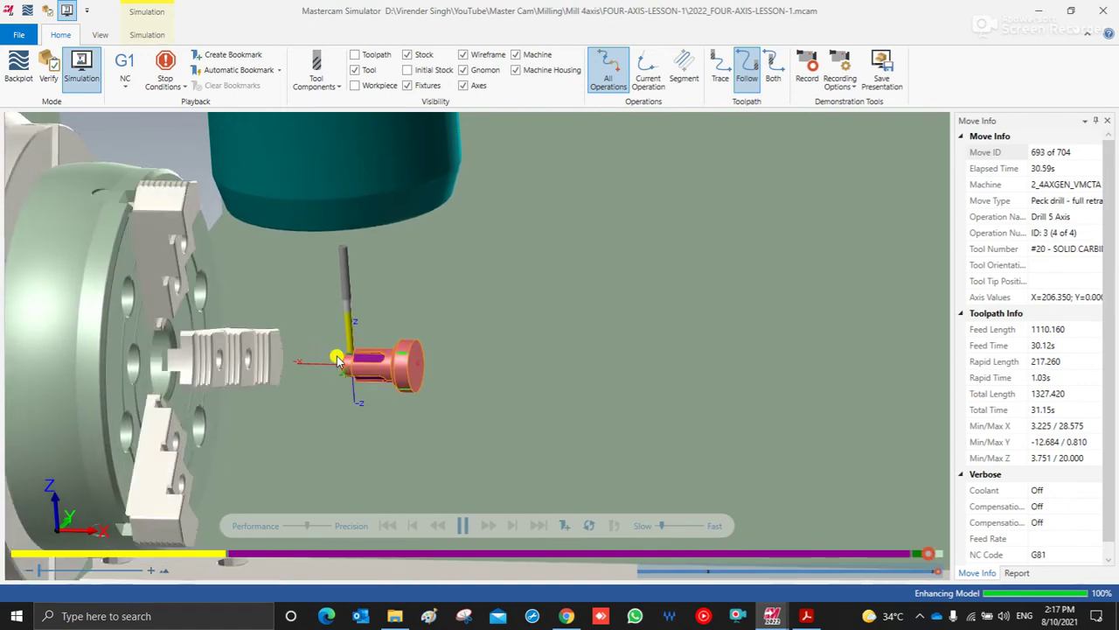
pyautogui.scroll(5, 347, 365)
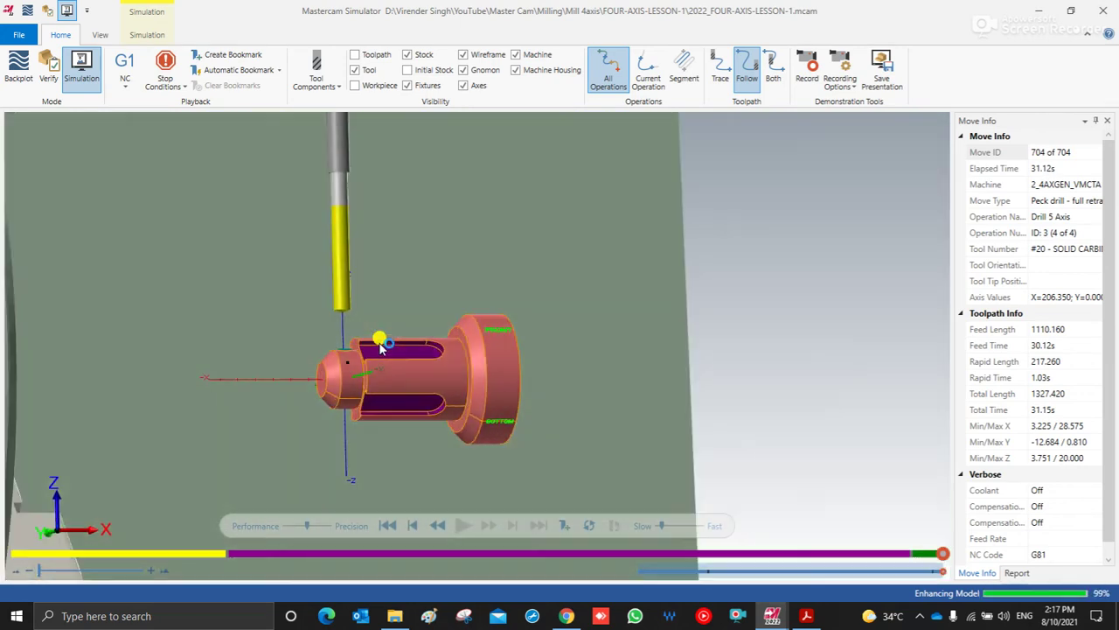
# - Inspect the machined slots and drilled cross hole on the simulated shaft from several angles
pyautogui.moveTo(380, 347)
pyautogui.mouseDown(button='middle')
pyautogui.moveTo(409, 331)
pyautogui.moveTo(355, 330)
pyautogui.moveTo(320, 347)
pyautogui.moveTo(363, 354)
pyautogui.mouseUp(button='middle')
pyautogui.scroll(-3, 363, 354)
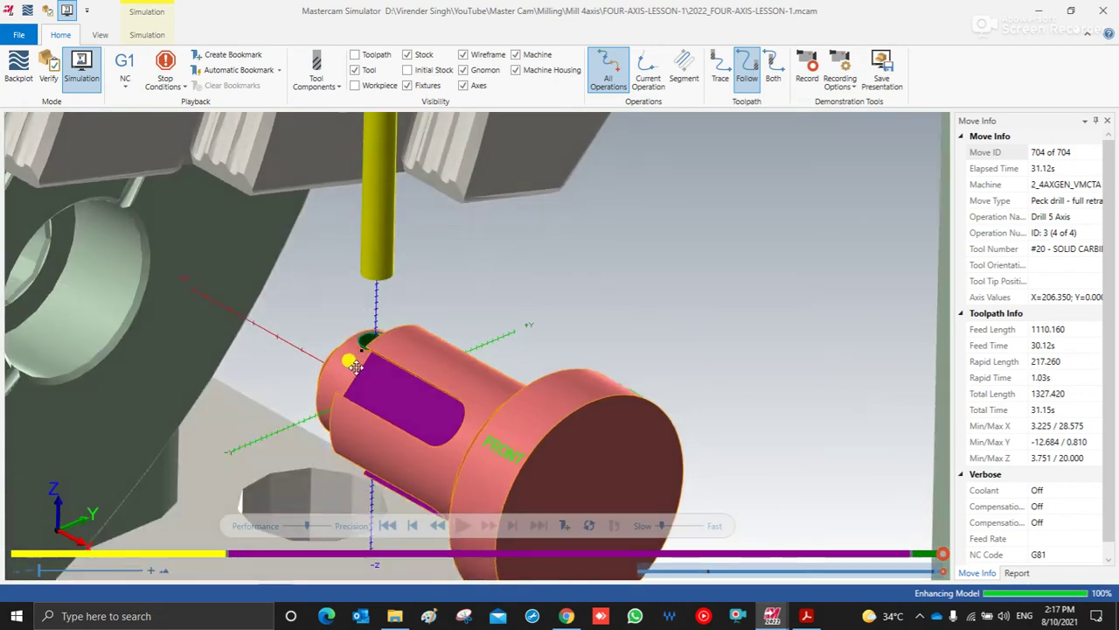
pyautogui.scroll(-3, 455, 362)
pyautogui.scroll(5, 454, 363)
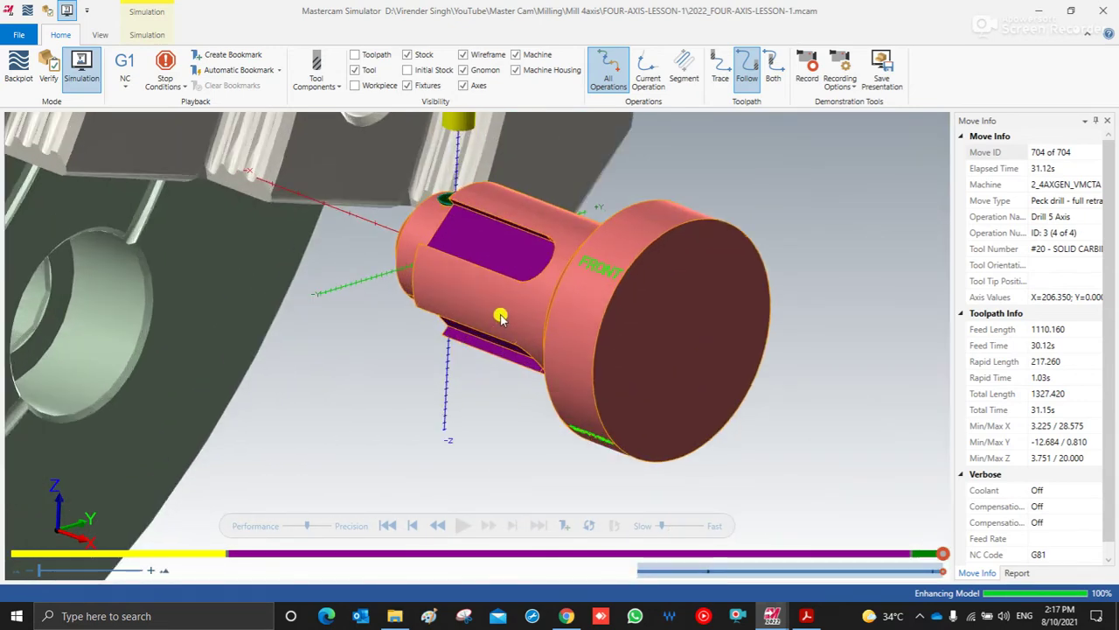
pyautogui.moveTo(495, 299); pyautogui.dragTo(384, 231, button='middle')
pyautogui.scroll(-5, 385, 232)
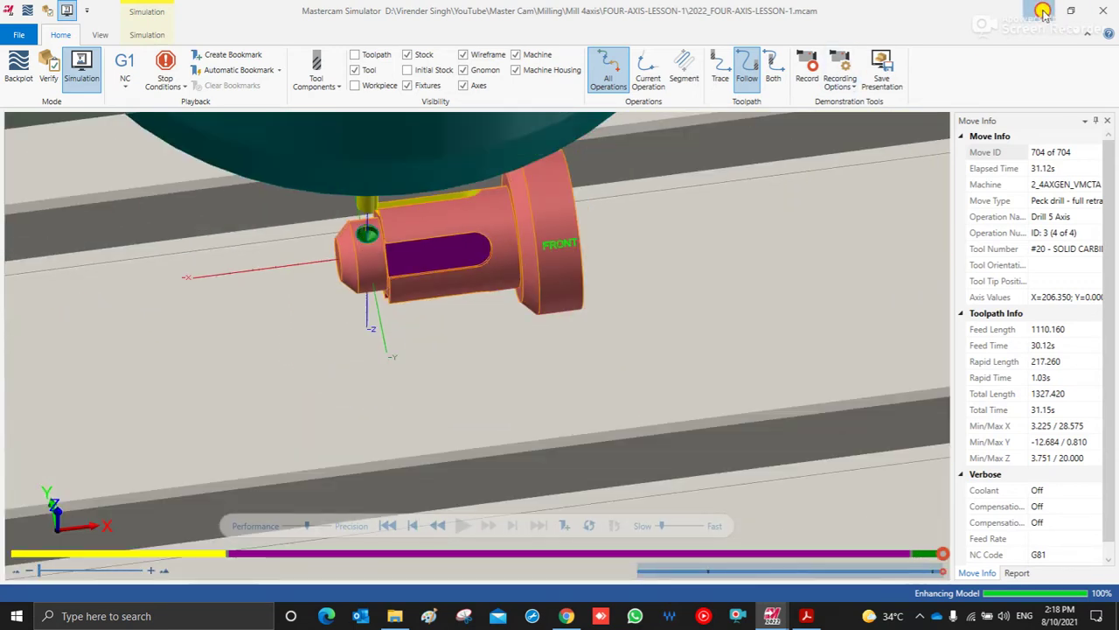
# - Leave the simulator for the Mastercam part file and restore the fitted top view of the shaft
pyautogui.hotkey('alt', 'F4')
pyautogui.rightClick(494, 179)
pyautogui.click(515, 257)
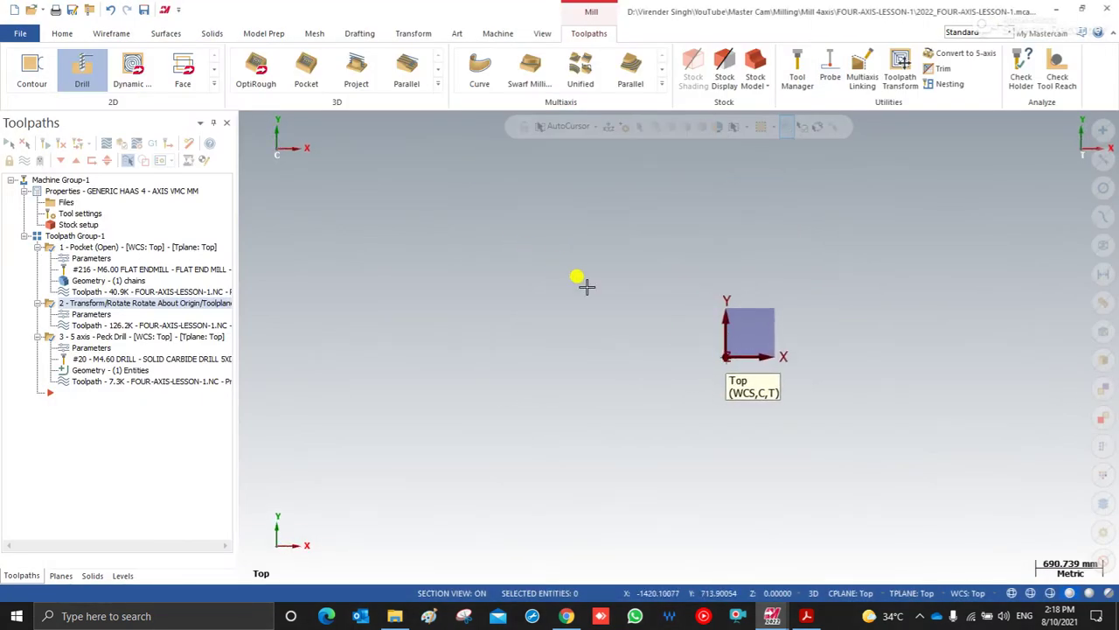
pyautogui.rightClick(570, 282)
pyautogui.click(579, 331)
pyautogui.rightClick(607, 296)
pyautogui.click(623, 350)
pyautogui.scroll(-3, 650, 332)
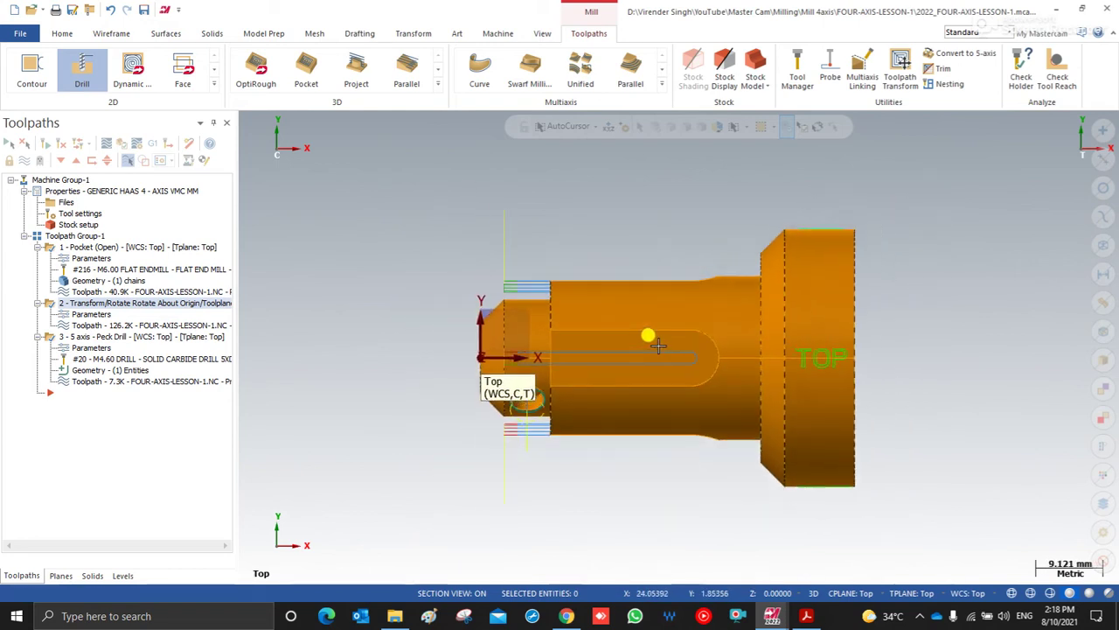
# - Permanently delete all existing operations and tools from the machine group
pyautogui.moveTo(656, 294); pyautogui.dragTo(559, 332, button='middle')
pyautogui.scroll(5, 559, 333)
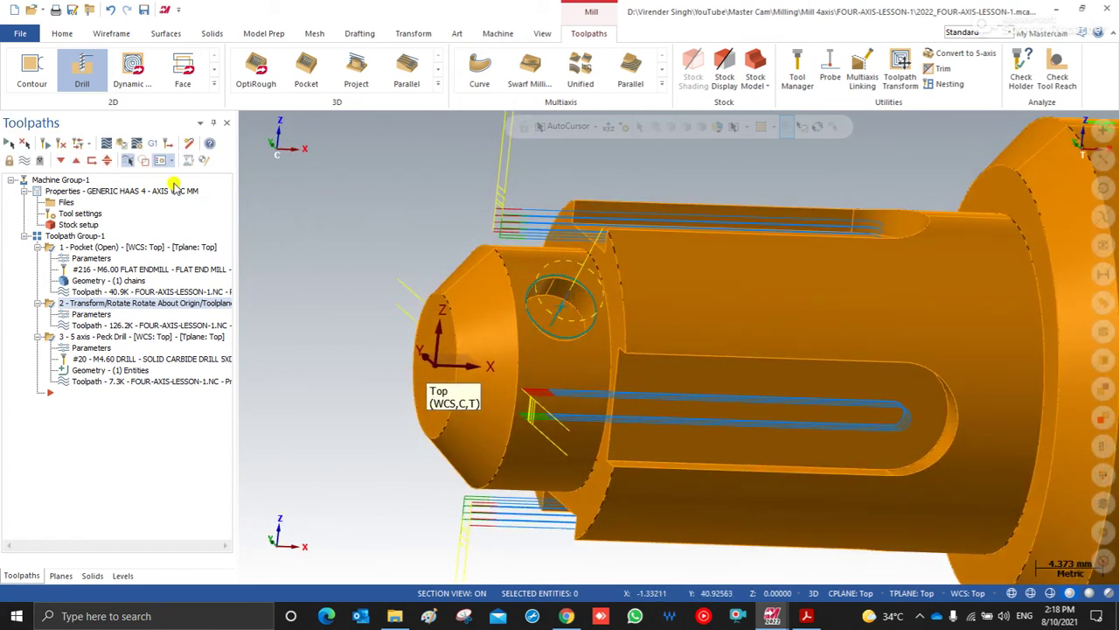
pyautogui.scroll(-5, 241, 253)
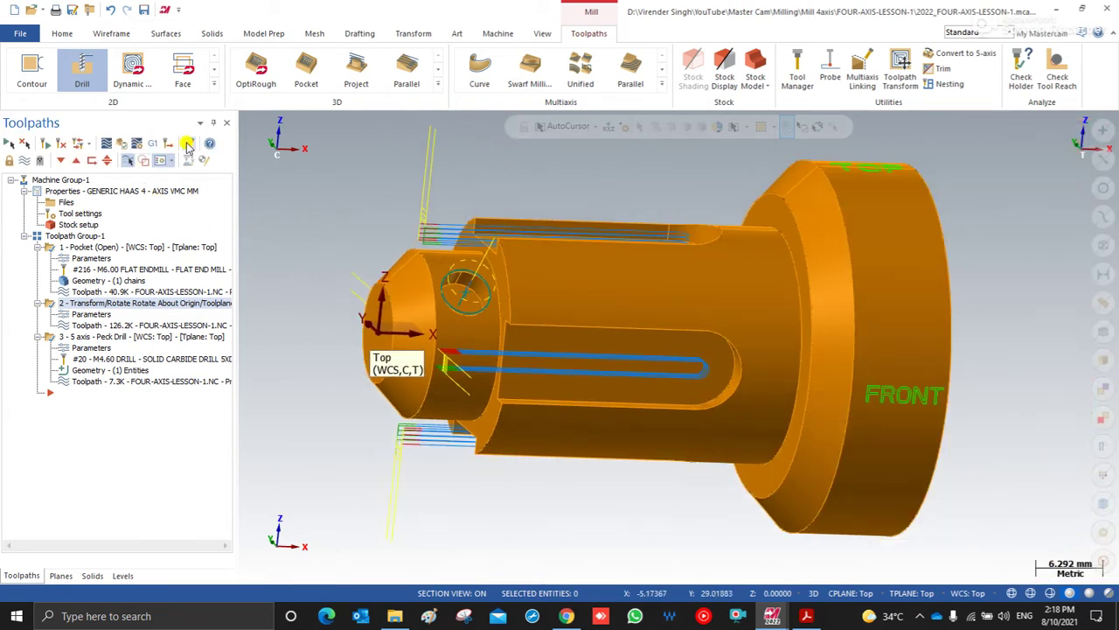
pyautogui.click(186, 144)
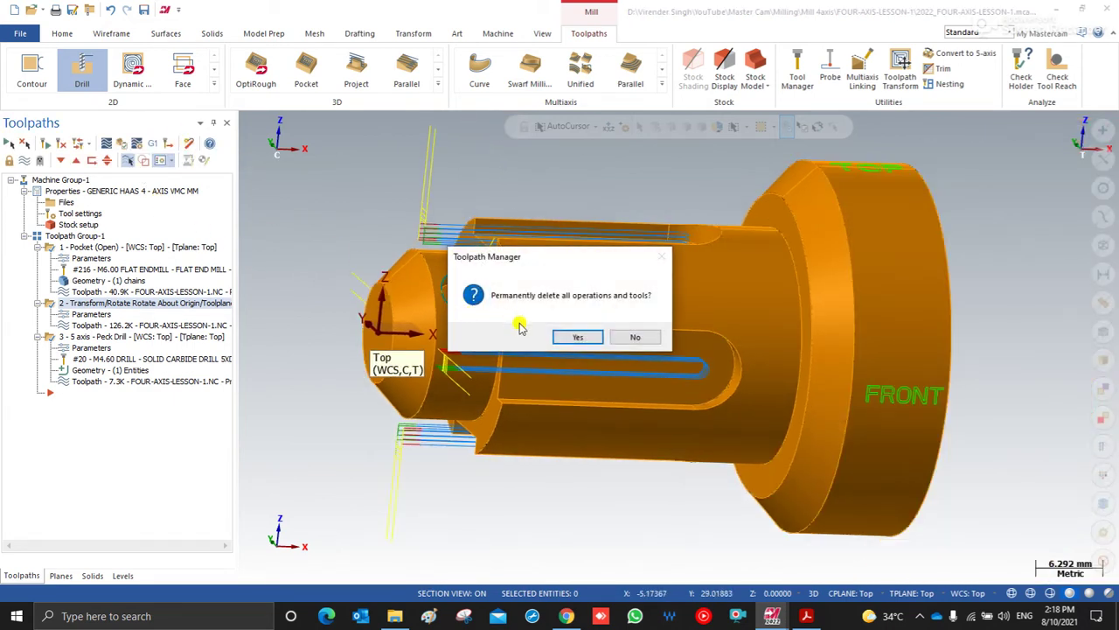
pyautogui.click(572, 337)
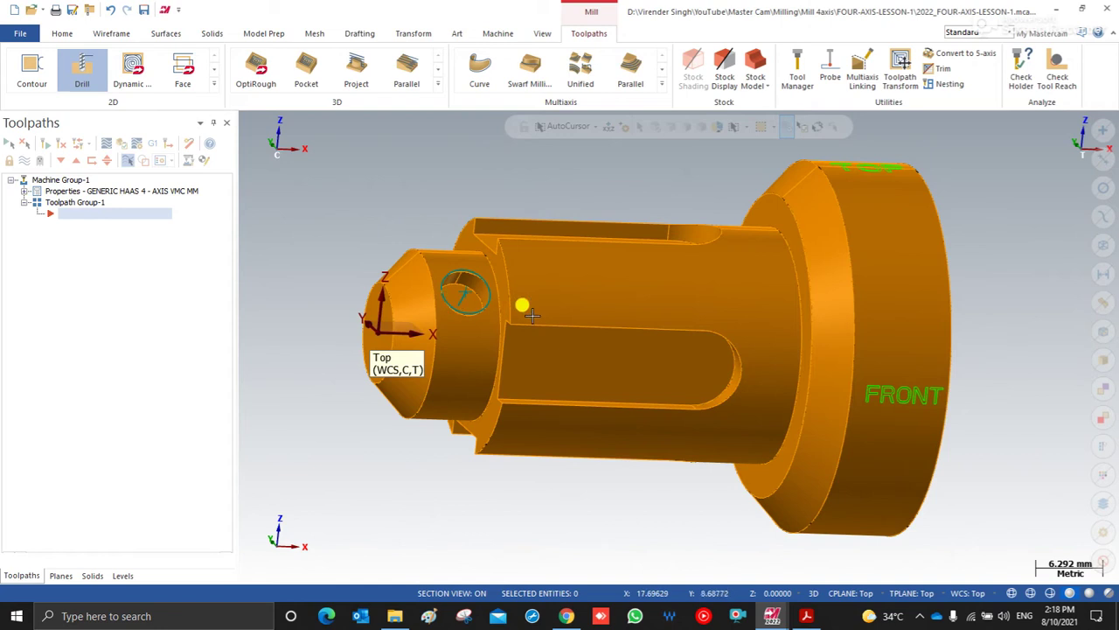
# - Delete the wireframe circle and axis geometry at the cross hole and restore the fitted top view
pyautogui.click(469, 312)
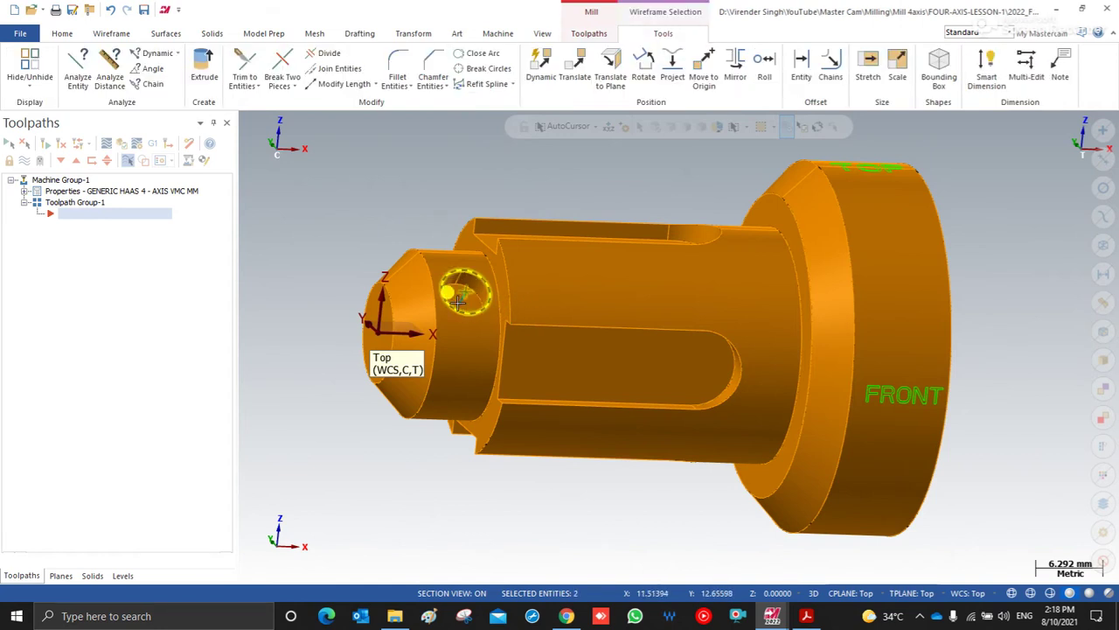
pyautogui.scroll(3, 461, 296)
pyautogui.press('Escape')
pyautogui.rightClick(328, 158)
pyautogui.click(362, 242)
pyautogui.rightClick(354, 212)
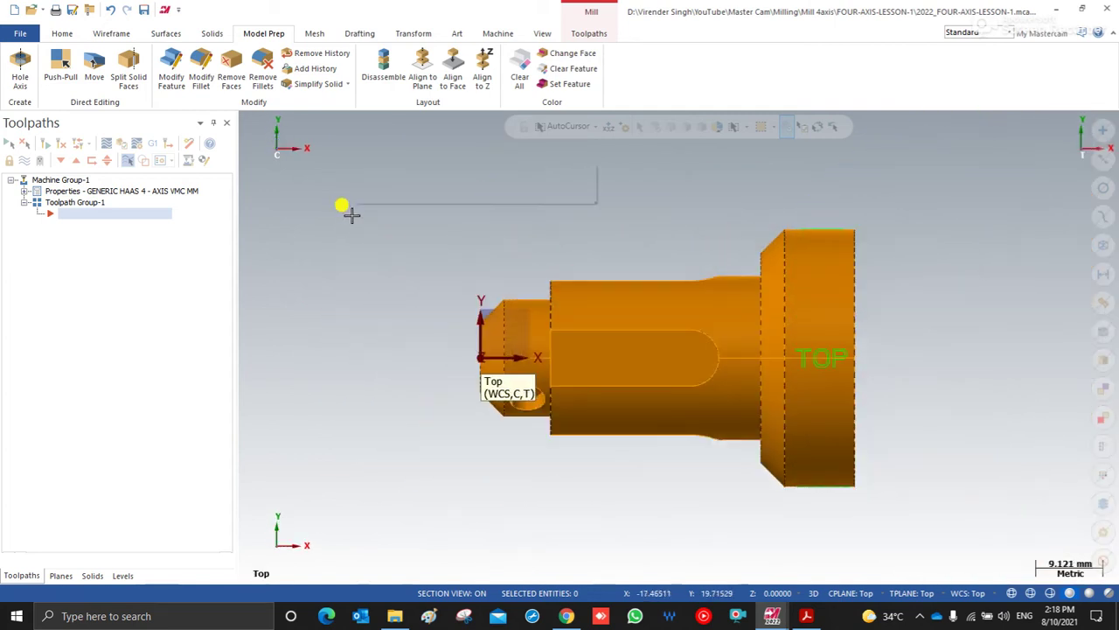
pyautogui.click(368, 268)
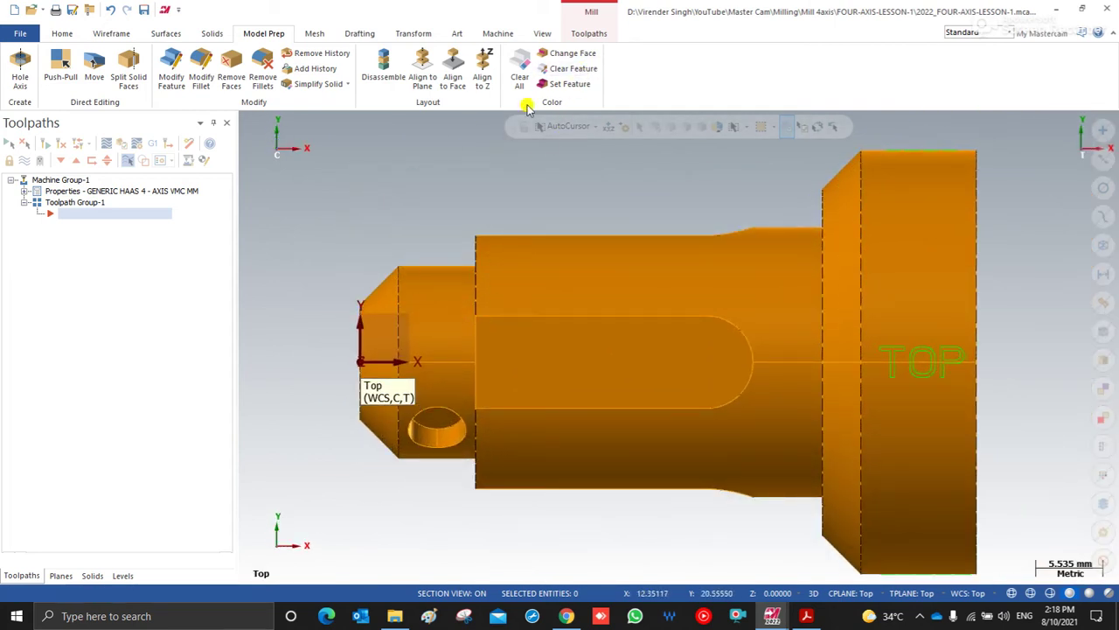
# - Bring up the milling toolpath commands and keep the shaft fitted in the top view
pyautogui.click(592, 35)
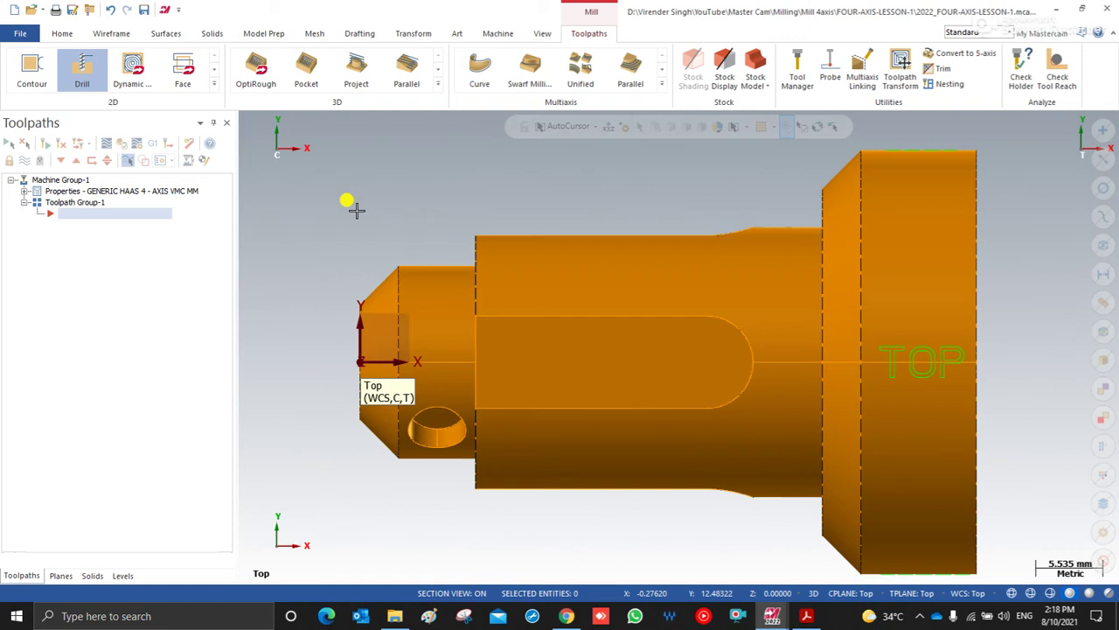
pyautogui.scroll(1, 372, 172)
pyautogui.rightClick(376, 173)
pyautogui.click(399, 230)
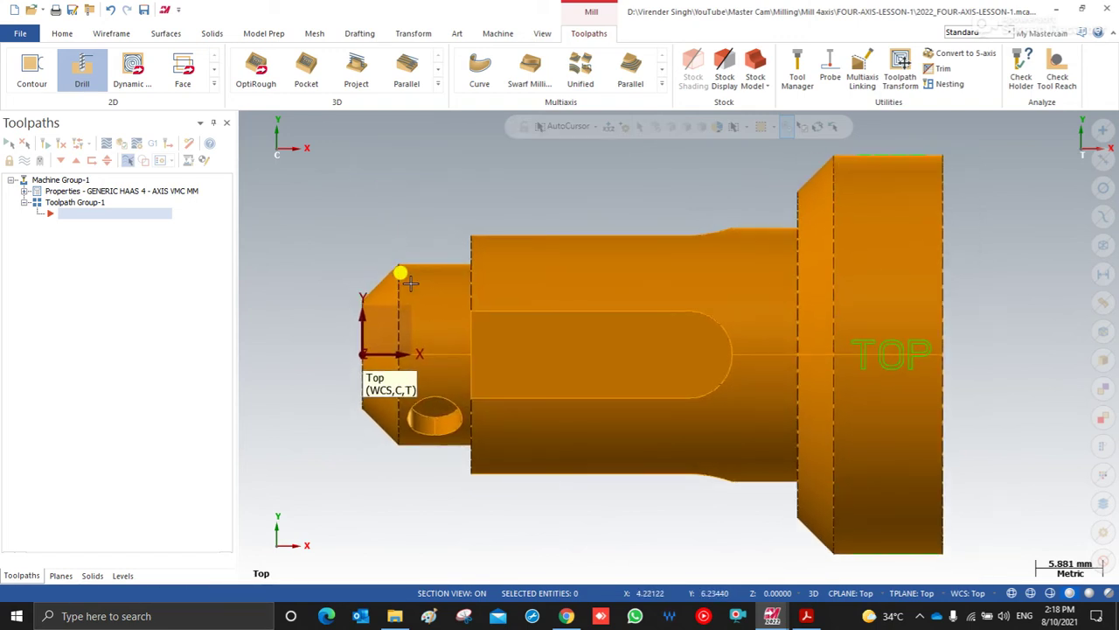
pyautogui.moveTo(400, 270); pyautogui.dragTo(437, 225, button='middle')
pyautogui.rightClick(463, 185)
pyautogui.click(512, 263)
pyautogui.rightClick(408, 221)
pyautogui.click(424, 280)
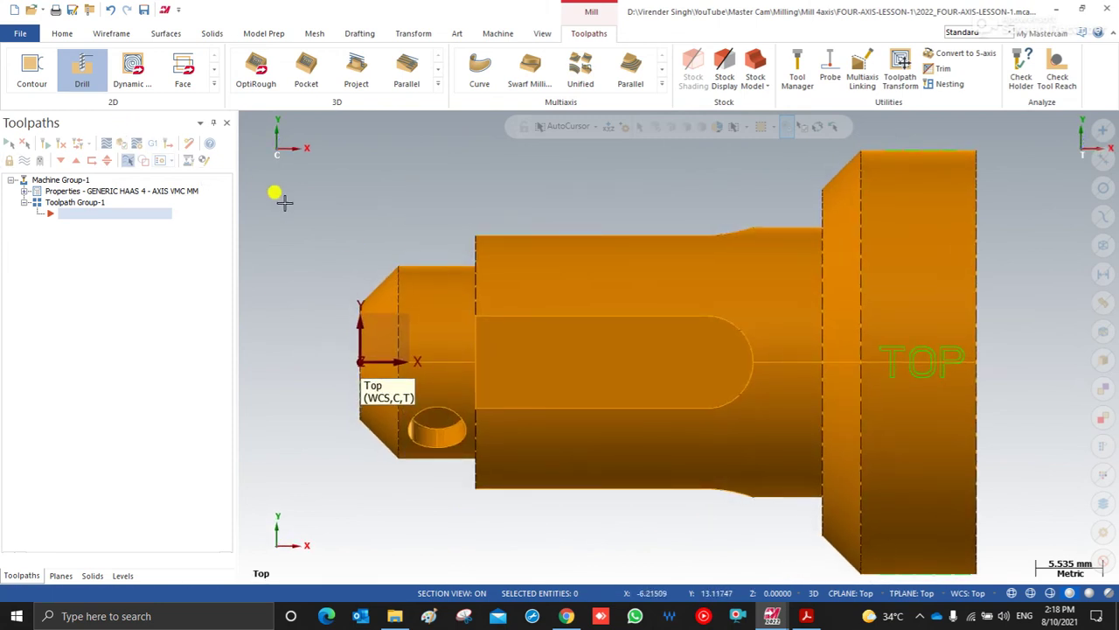
# - Start a 2D Pocket toolpath and chain the open U-shaped edge of the slot in line with the TOP label
pyautogui.click(214, 84)
pyautogui.click(358, 182)
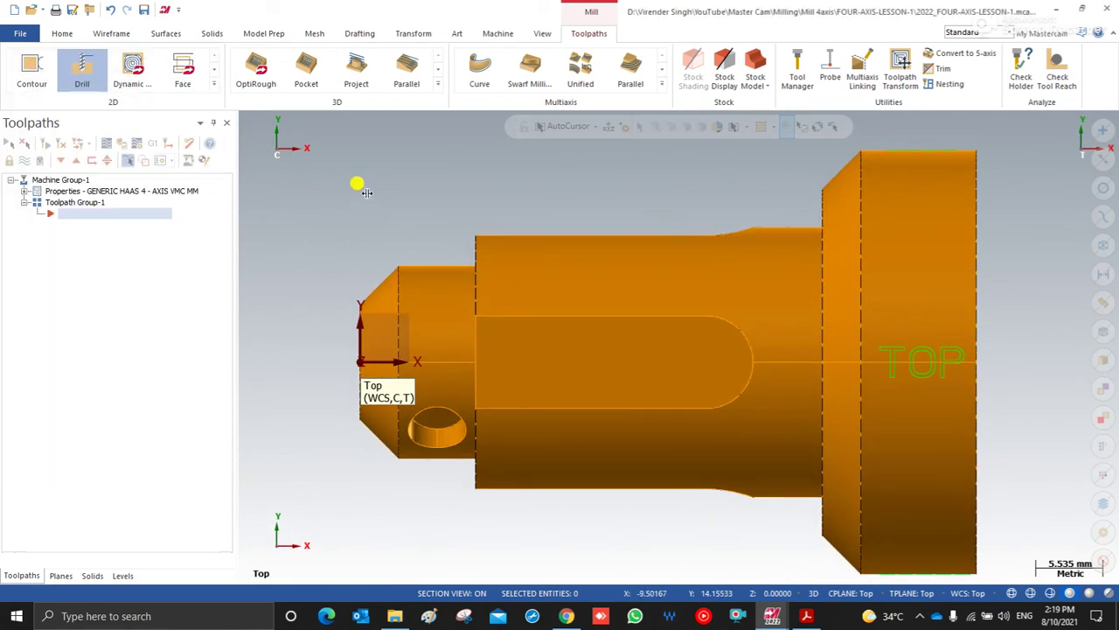
pyautogui.moveTo(358, 183); pyautogui.dragTo(388, 139, button='middle')
pyautogui.moveTo(635, 274); pyautogui.dragTo(717, 303, button='middle')
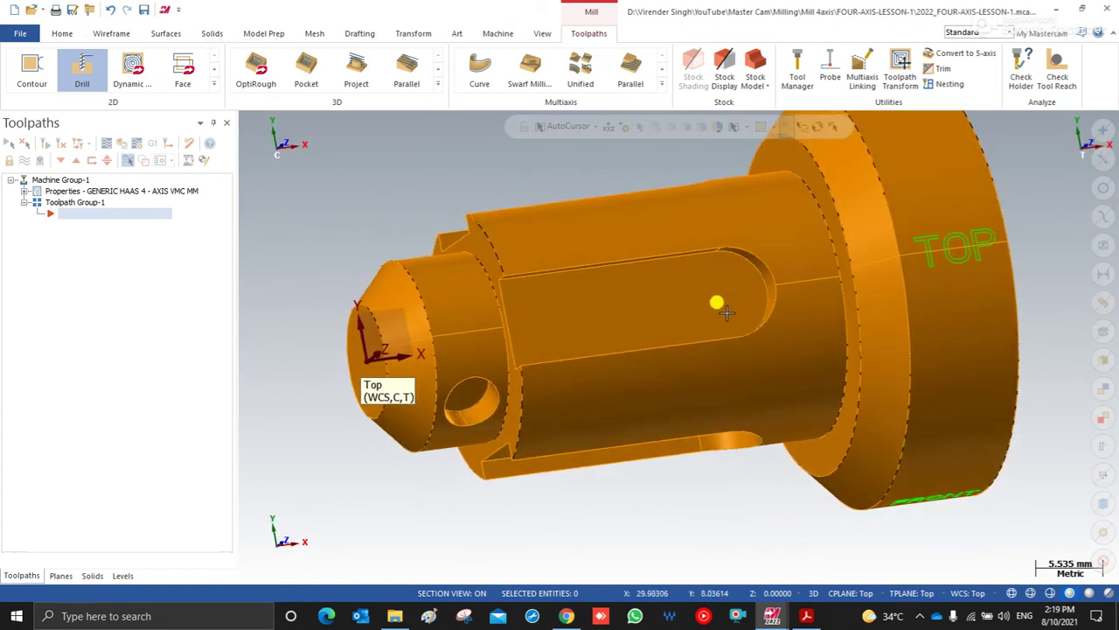
pyautogui.click(214, 84)
pyautogui.click(80, 122)
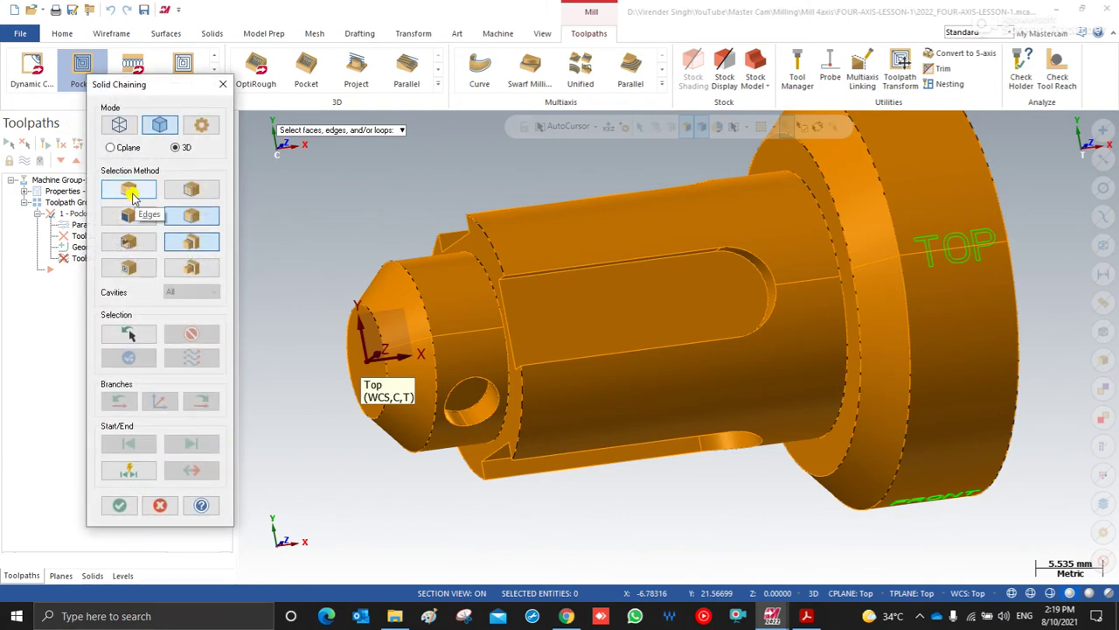
pyautogui.click(187, 243)
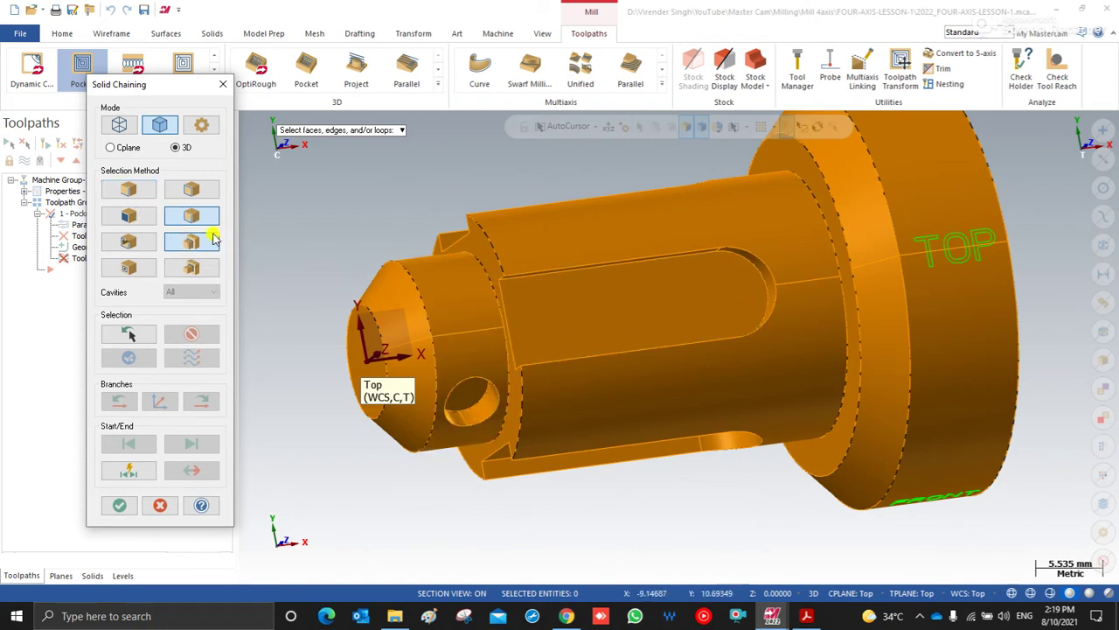
pyautogui.click(543, 301)
pyautogui.moveTo(544, 304)
pyautogui.mouseDown(button='middle')
pyautogui.moveTo(549, 276)
pyautogui.moveTo(586, 262)
pyautogui.moveTo(547, 291)
pyautogui.mouseUp(button='middle')
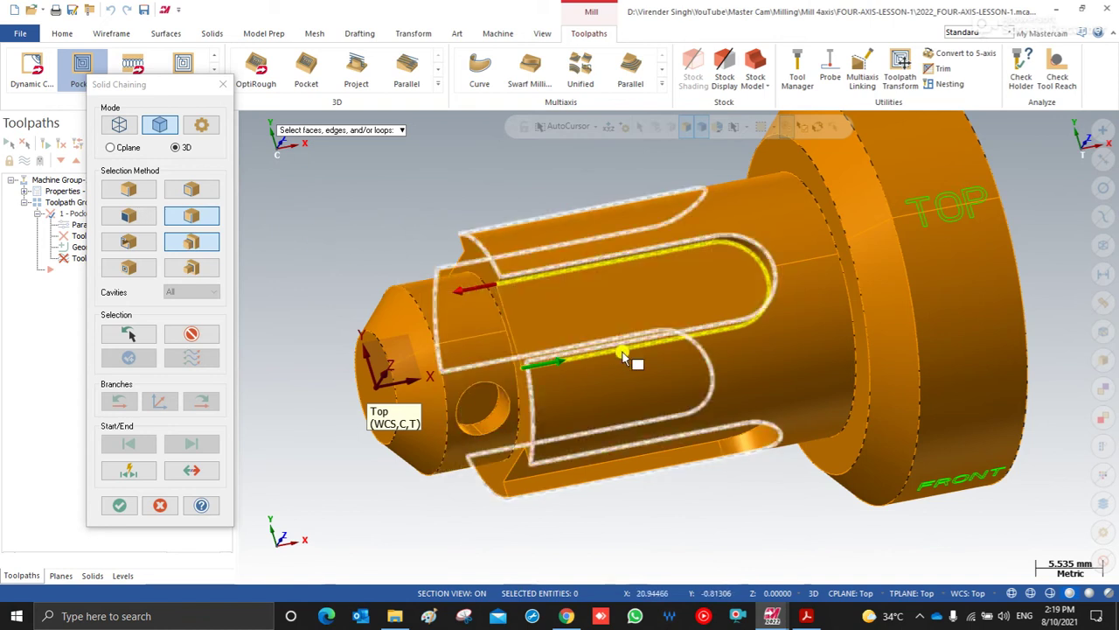
pyautogui.click(120, 504)
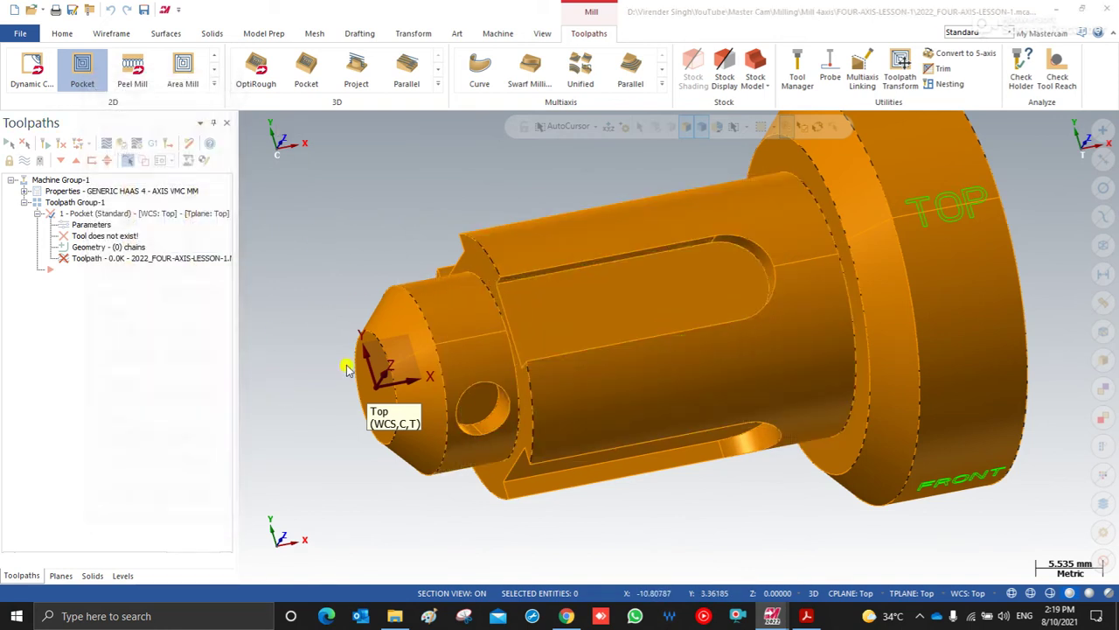
# - Assign the 6 mm flat end mill, tool 216, from the tool library to the pocket operation
pyautogui.click(262, 106)
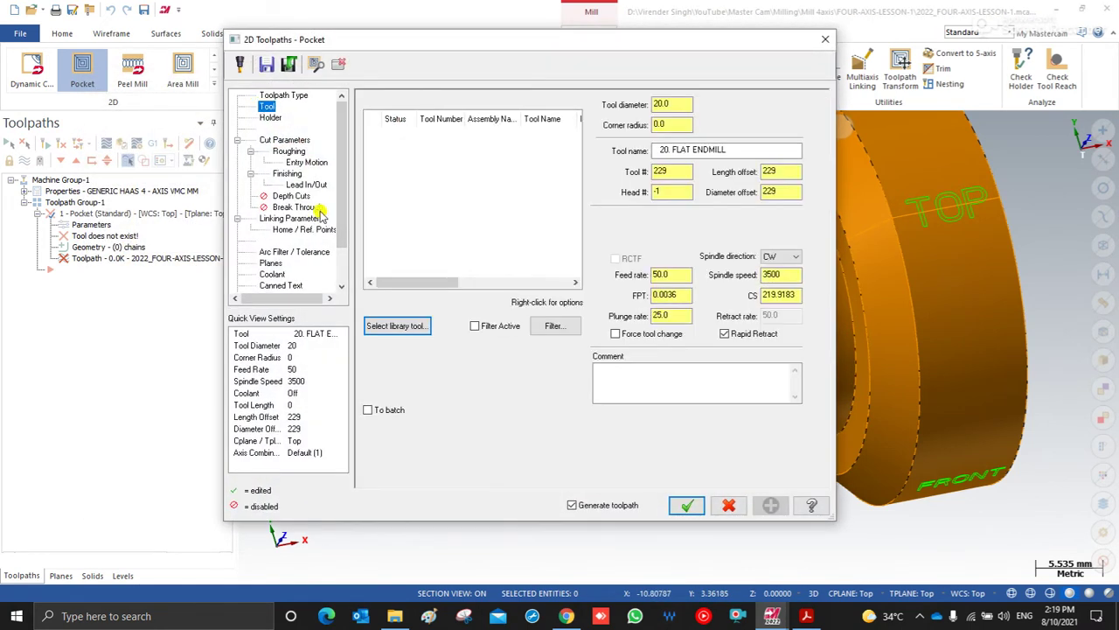
pyautogui.click(398, 327)
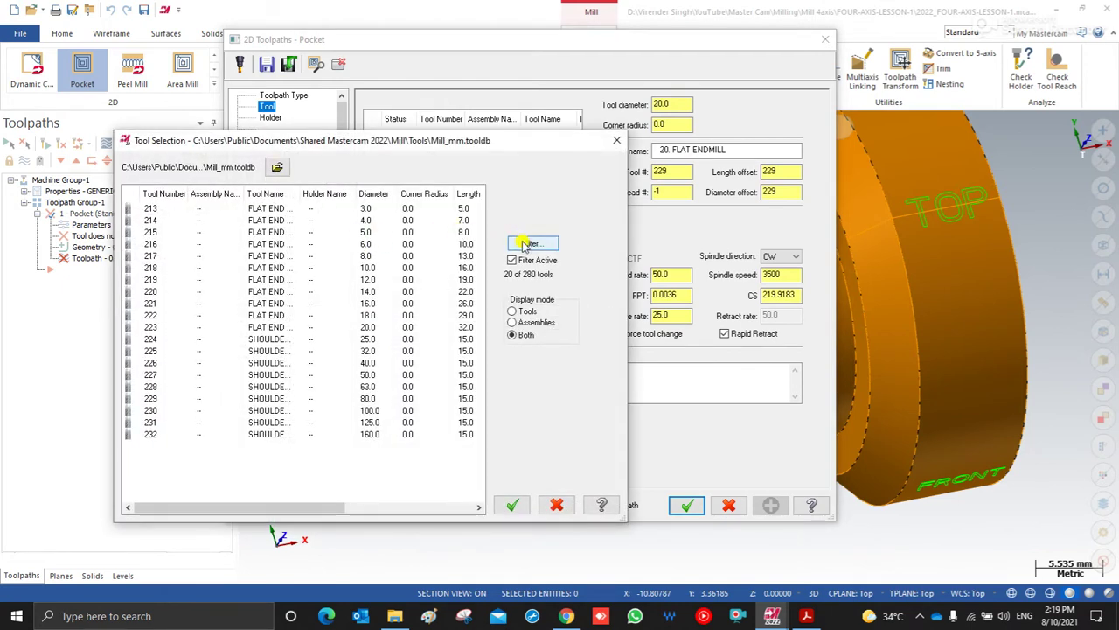
pyautogui.doubleClick(381, 244)
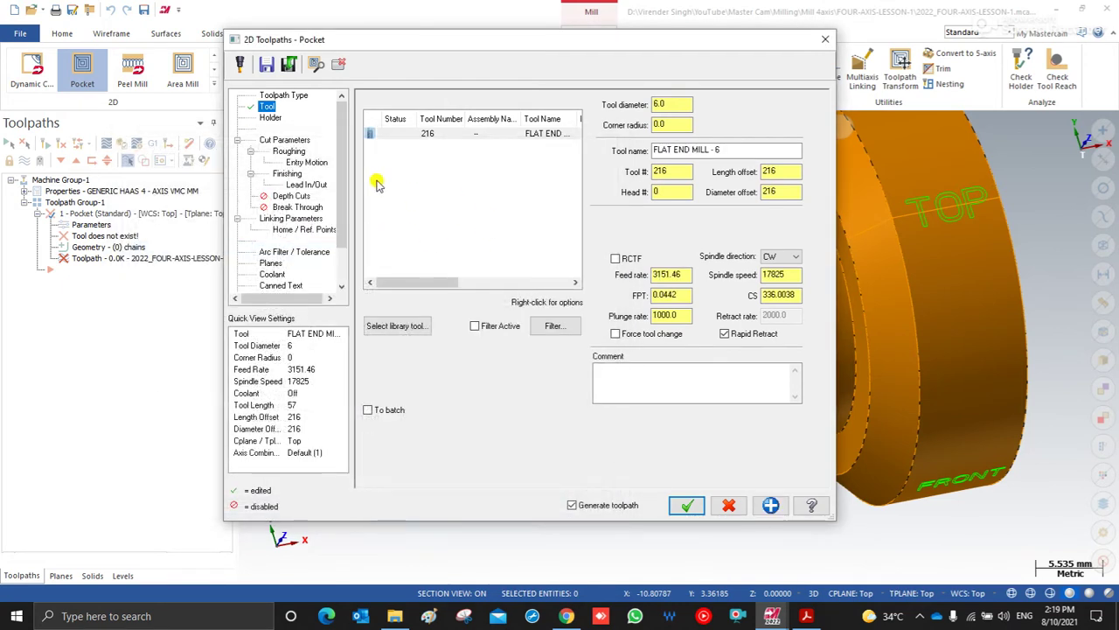
# - Set the stock to leave on walls and floors to 0 and the pocket type to Open with 125% overlap
pyautogui.click(295, 140)
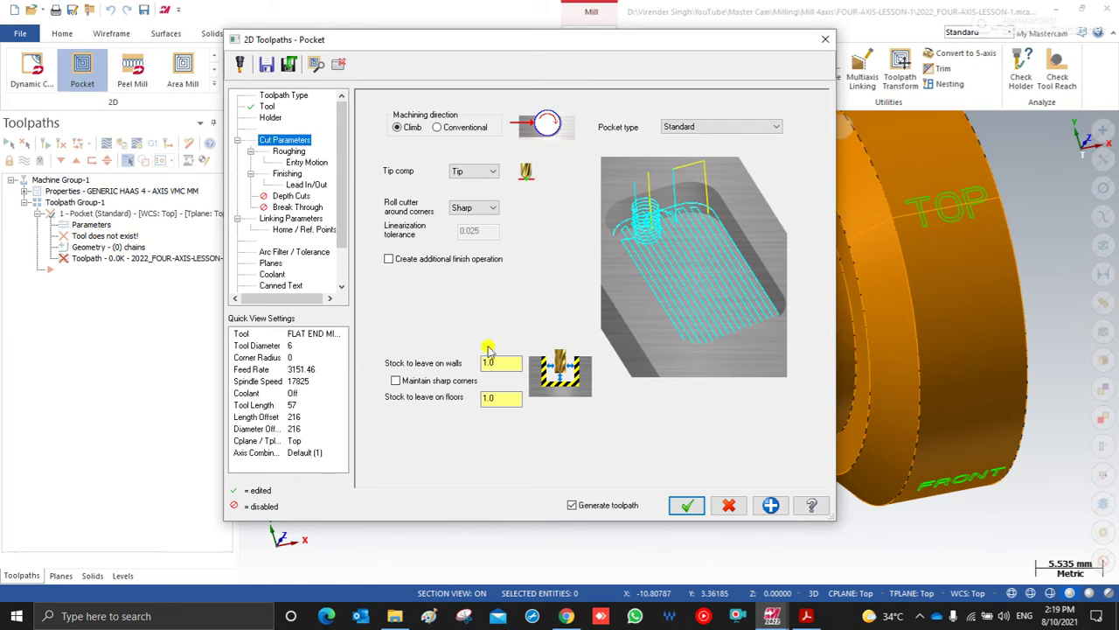
pyautogui.press('Tab')
pyautogui.write('0')
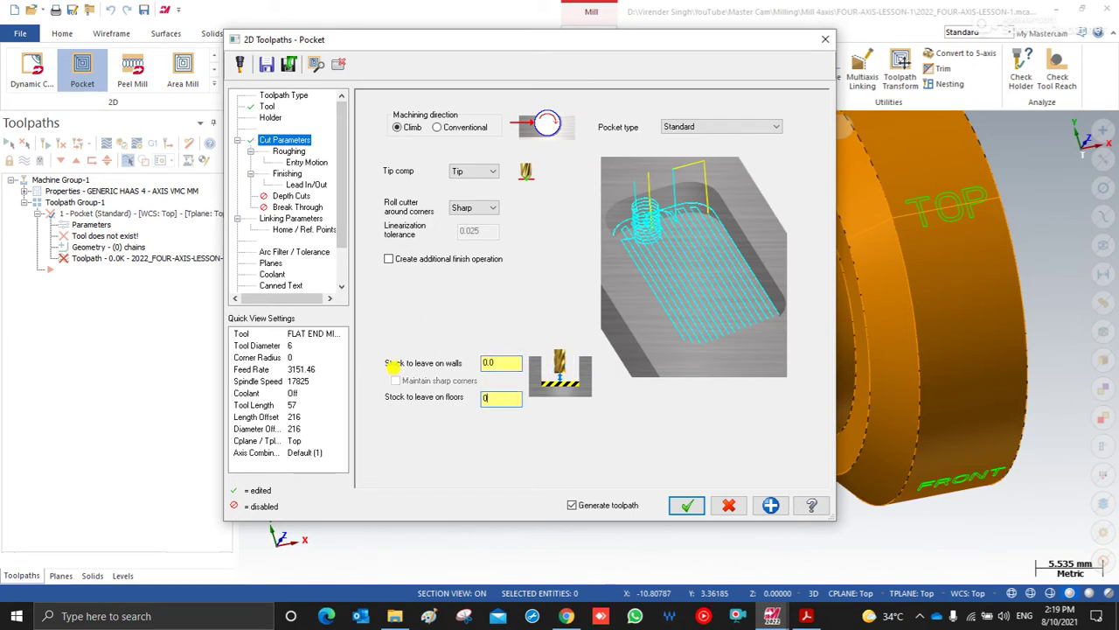
pyautogui.click(666, 129)
pyautogui.click(691, 179)
pyautogui.click(707, 338)
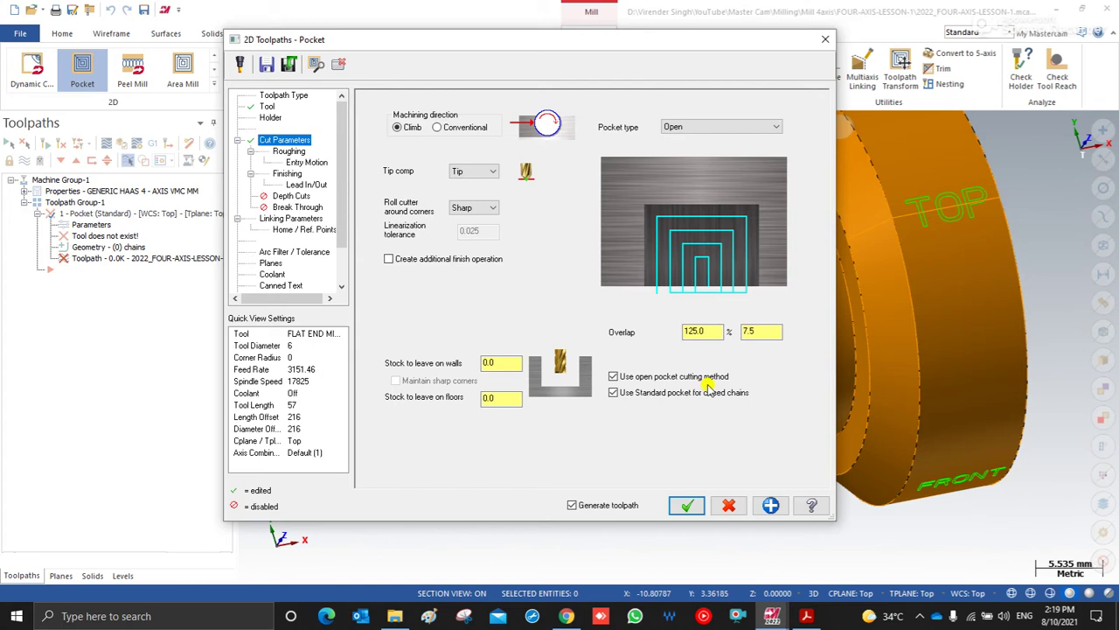
# - Go through the pocket's roughing and finishing settings and adjust the roughing entry motion
pyautogui.click(289, 151)
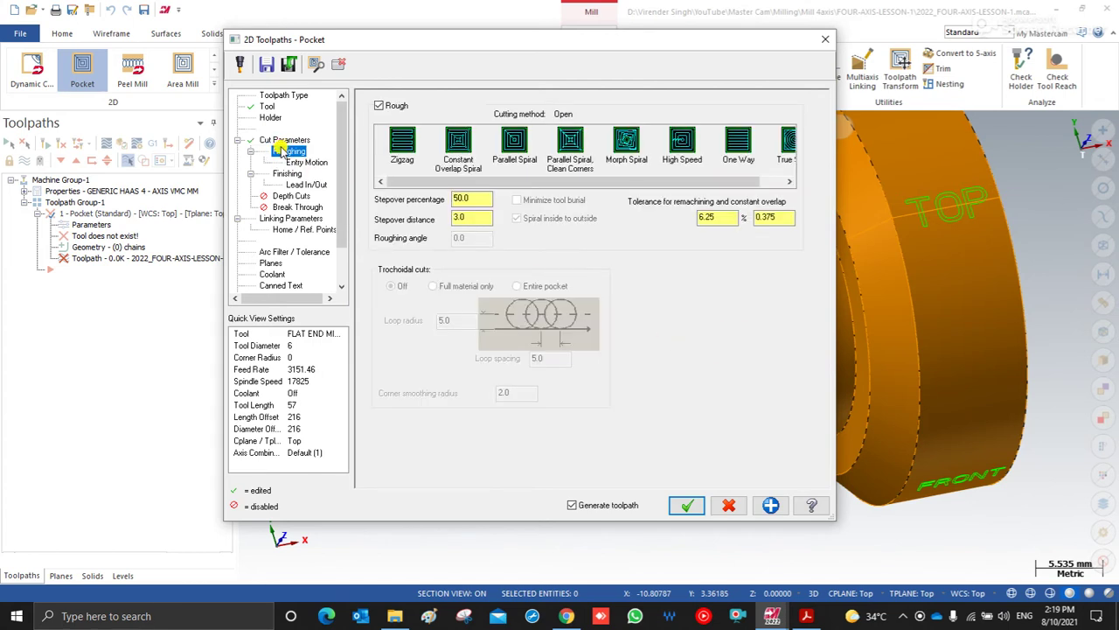
pyautogui.click(300, 162)
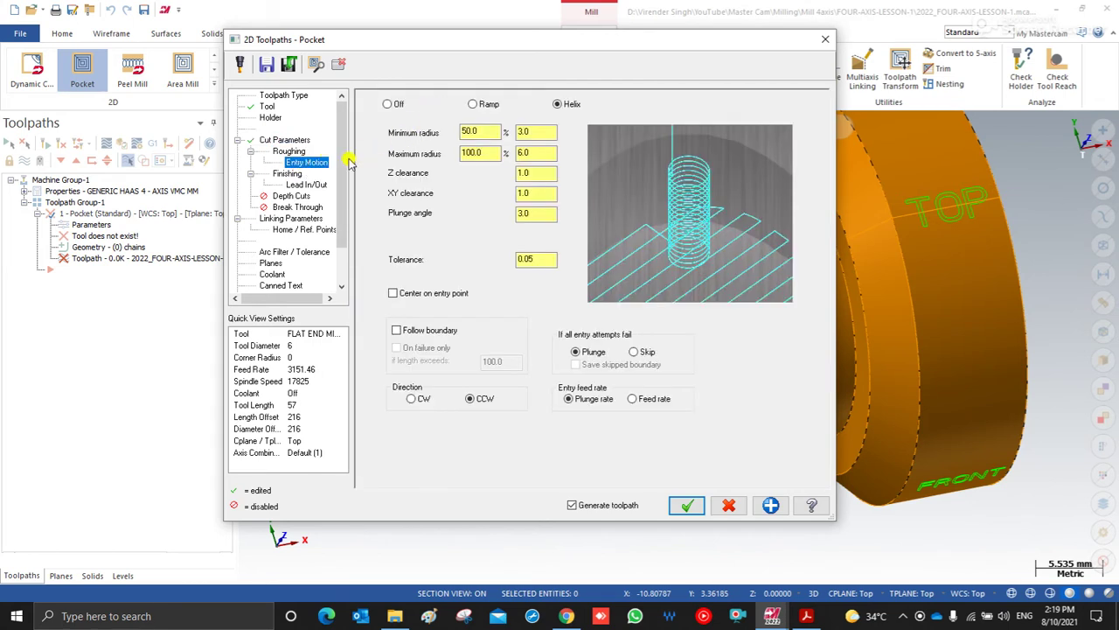
pyautogui.click(286, 173)
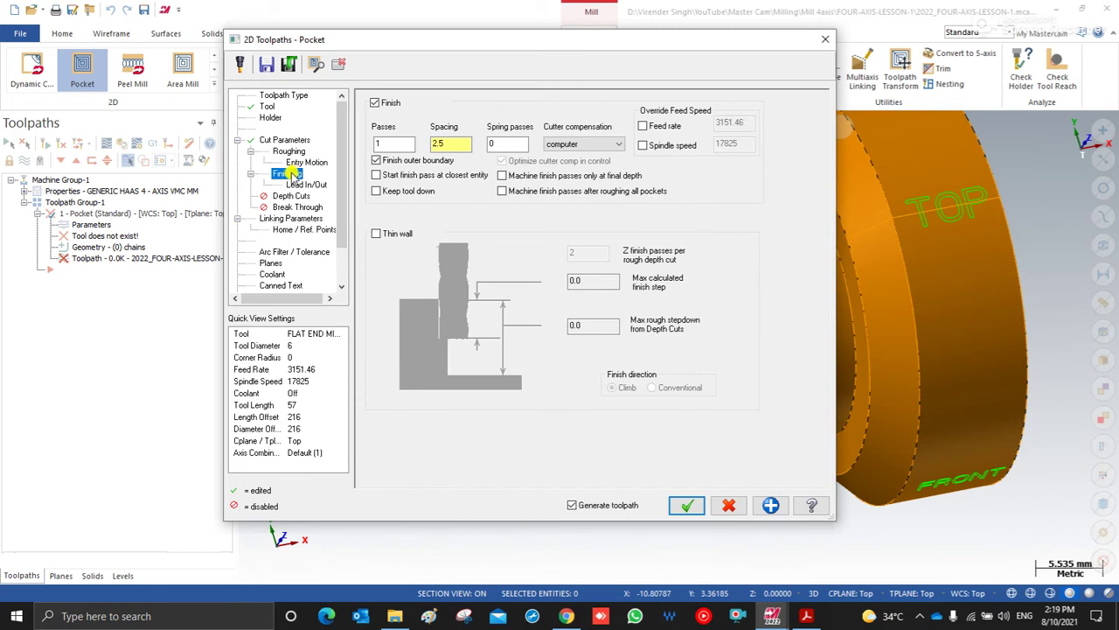
pyautogui.click(300, 162)
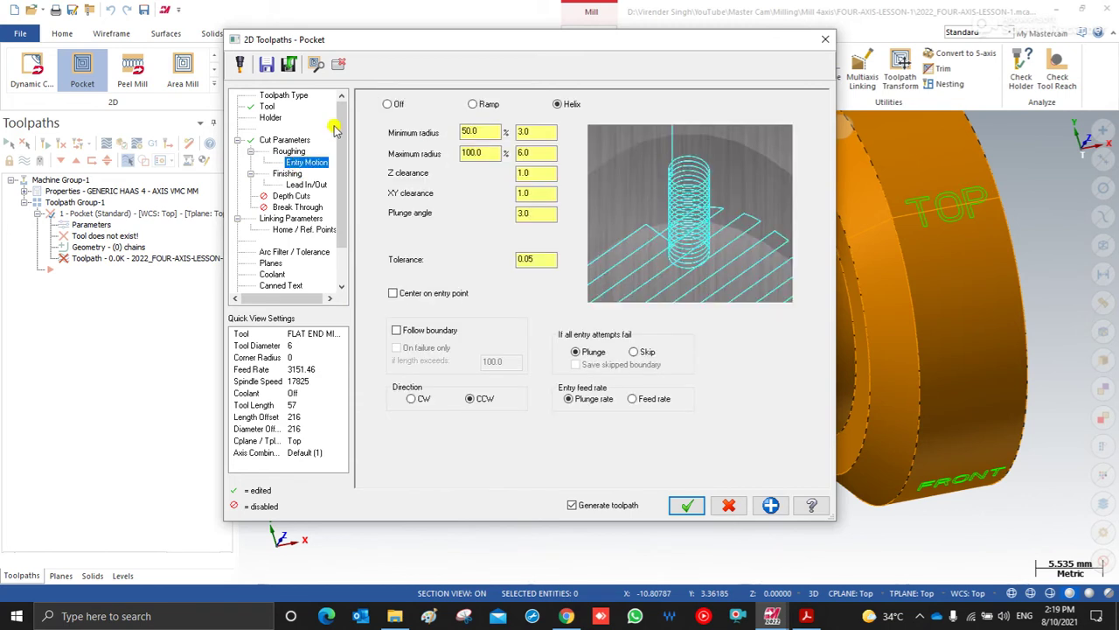
# - Set the lead-in line length to 30% and the arc radius to 0, and copy the entry values to the exit
pyautogui.click(301, 184)
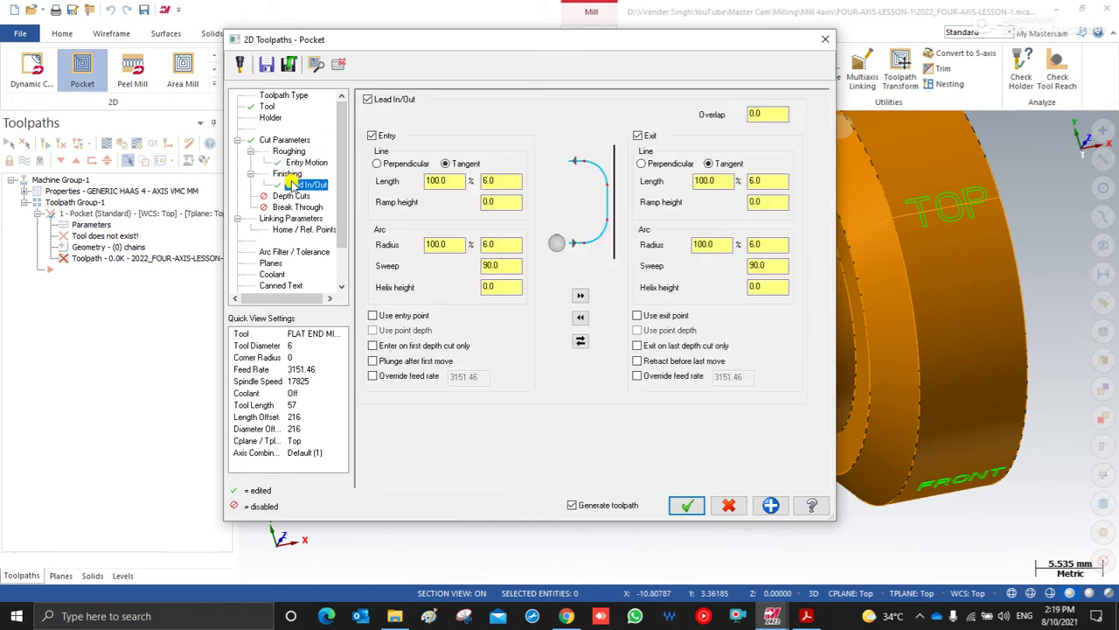
pyautogui.doubleClick(444, 180)
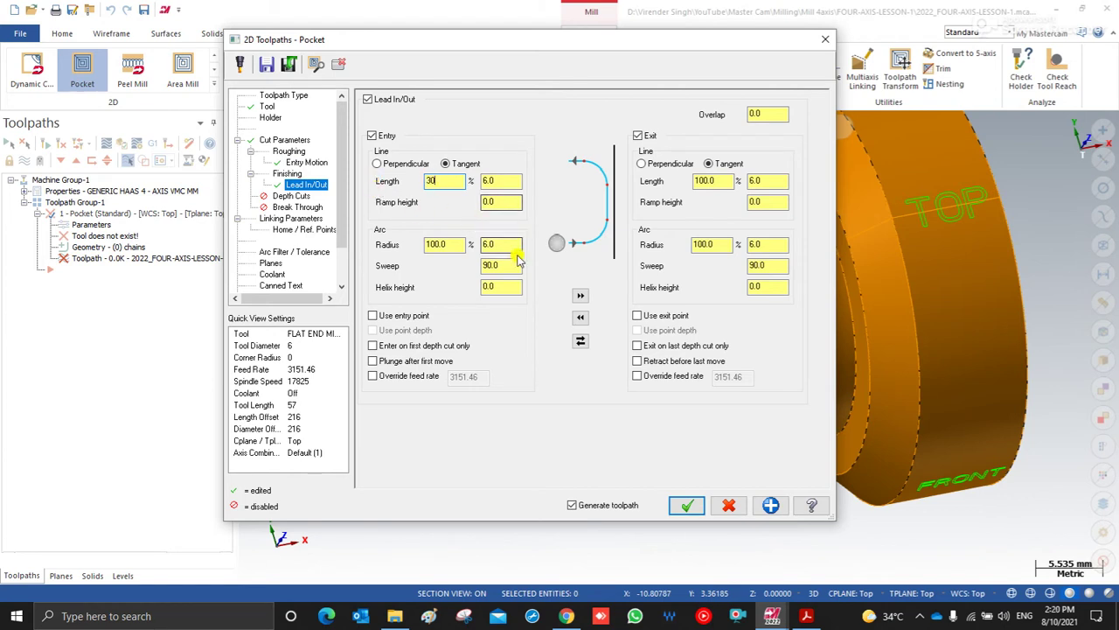
pyautogui.doubleClick(444, 244)
pyautogui.write('0')
pyautogui.click(579, 295)
# - Enable depth cuts with a 0.5 maximum rough step and one 0.2 finish cut, and generate the pocket toolpath
pyautogui.click(289, 196)
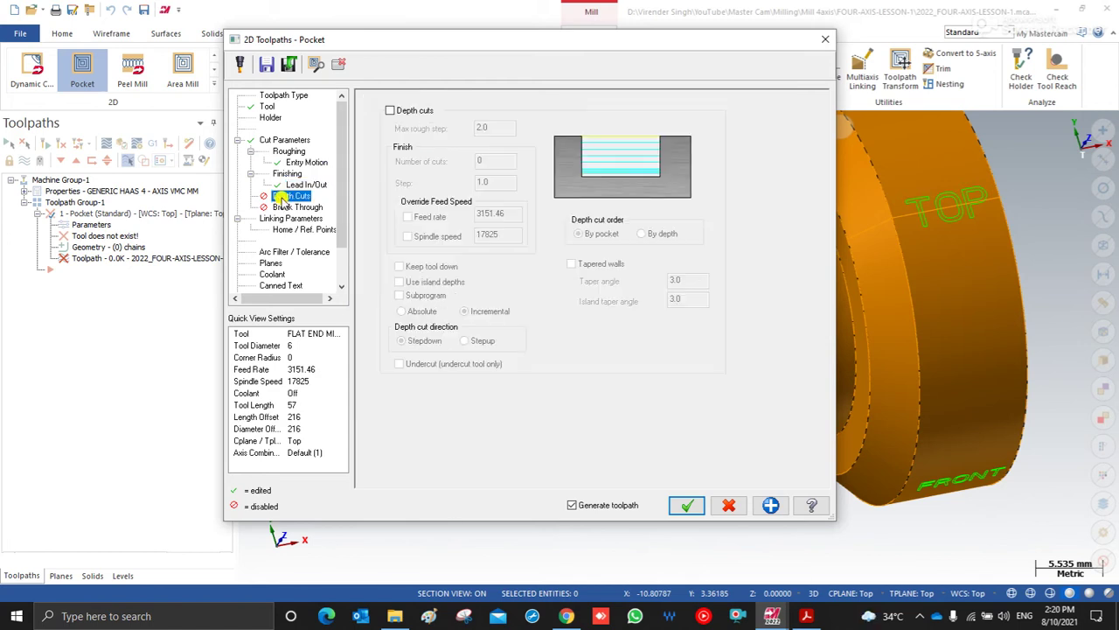
pyautogui.click(390, 110)
pyautogui.click(483, 127)
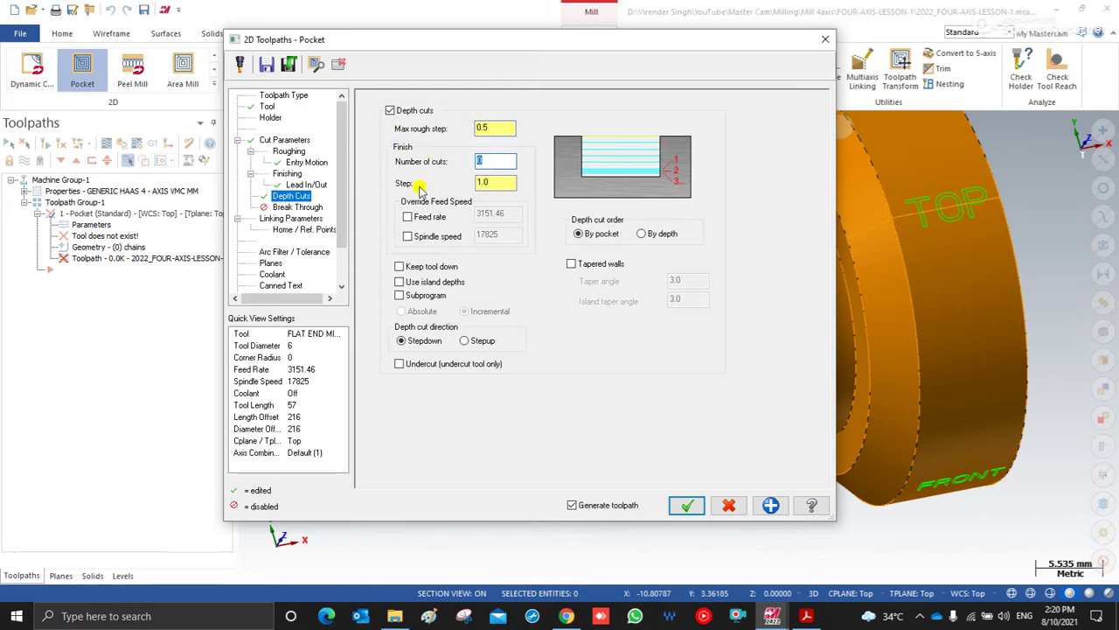
pyautogui.press('Tab')
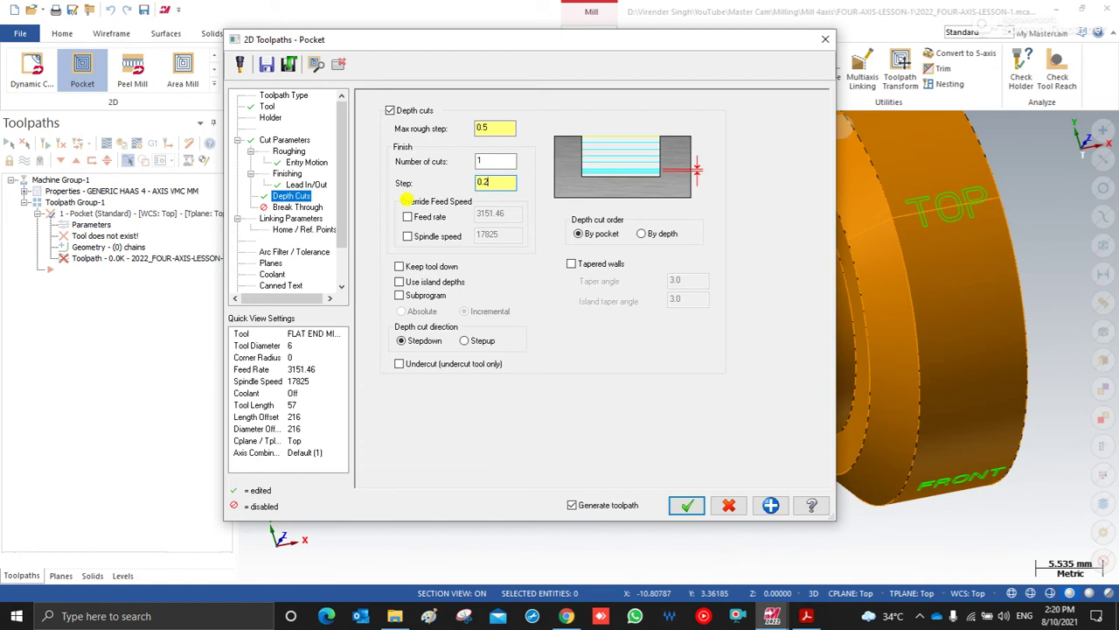
pyautogui.click(296, 219)
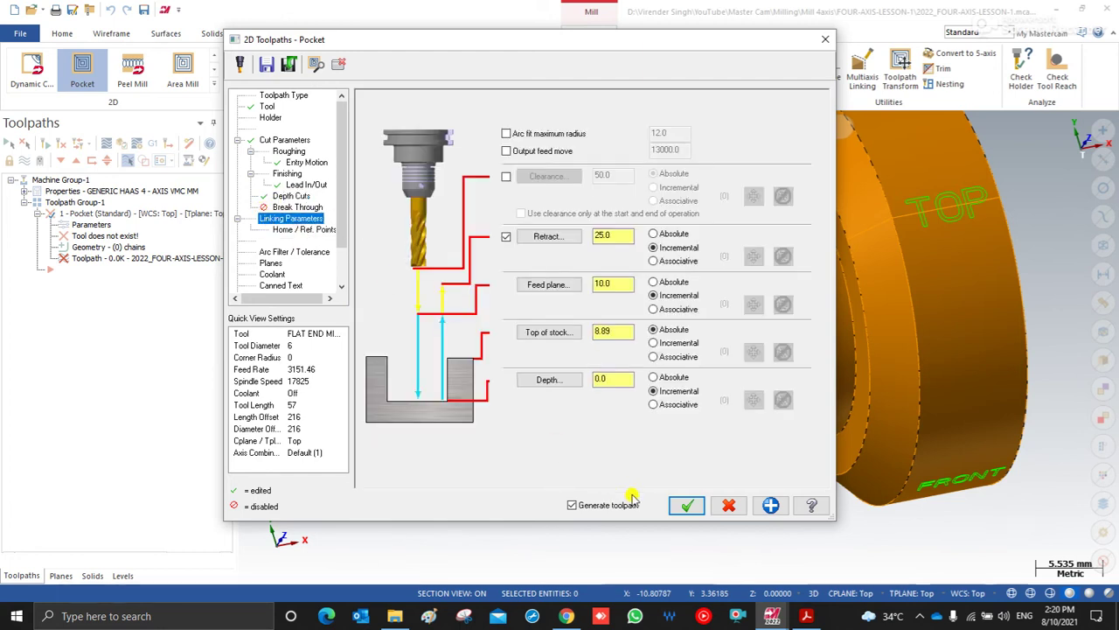
pyautogui.click(687, 505)
# - Backplot the open pocket toolpath from an angled side view and adjust the playback speed
pyautogui.moveTo(604, 392)
pyautogui.mouseDown(button='middle')
pyautogui.moveTo(584, 330)
pyautogui.moveTo(591, 292)
pyautogui.moveTo(557, 344)
pyautogui.moveTo(589, 362)
pyautogui.moveTo(569, 376)
pyautogui.mouseUp(button='middle')
pyautogui.click(106, 145)
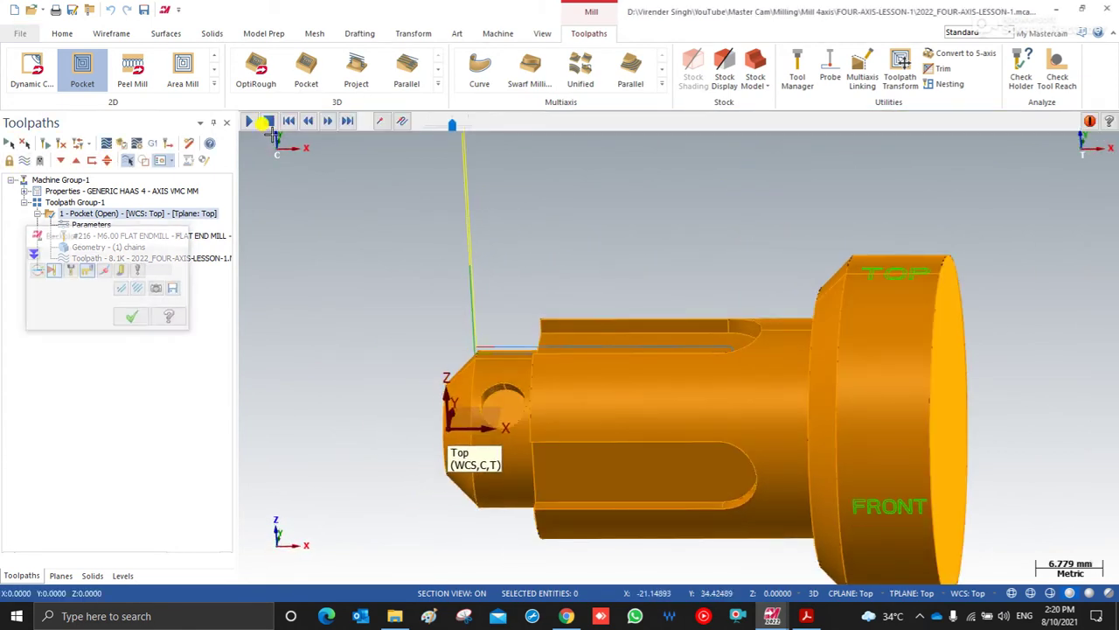
pyautogui.scroll(-1, 418, 214)
pyautogui.scroll(-1, 418, 214)
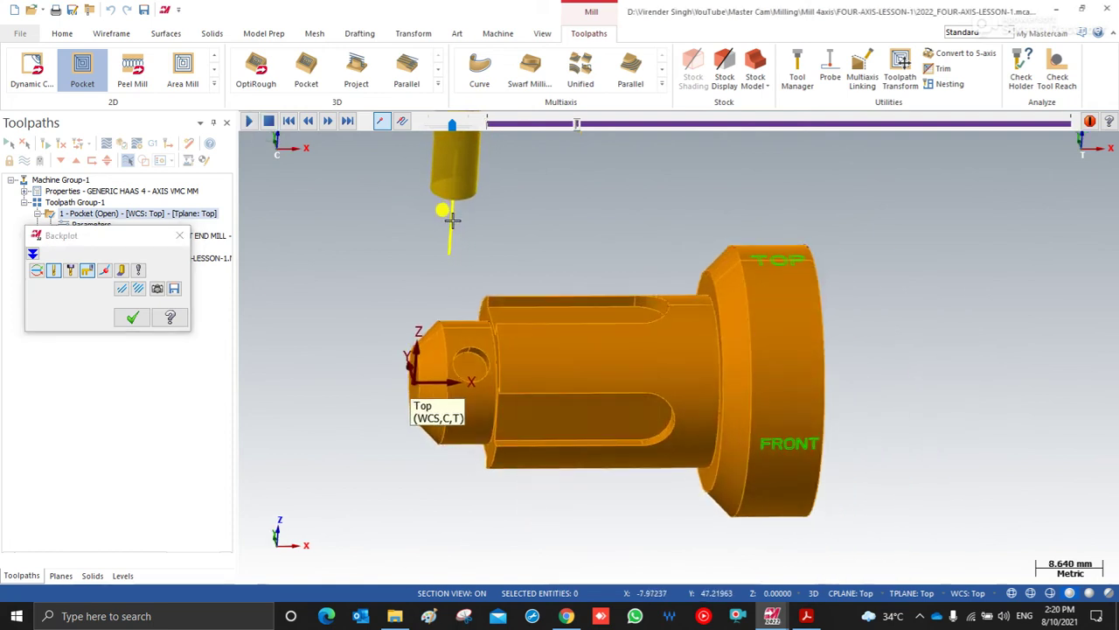
pyautogui.moveTo(452, 125); pyautogui.dragTo(464, 128)
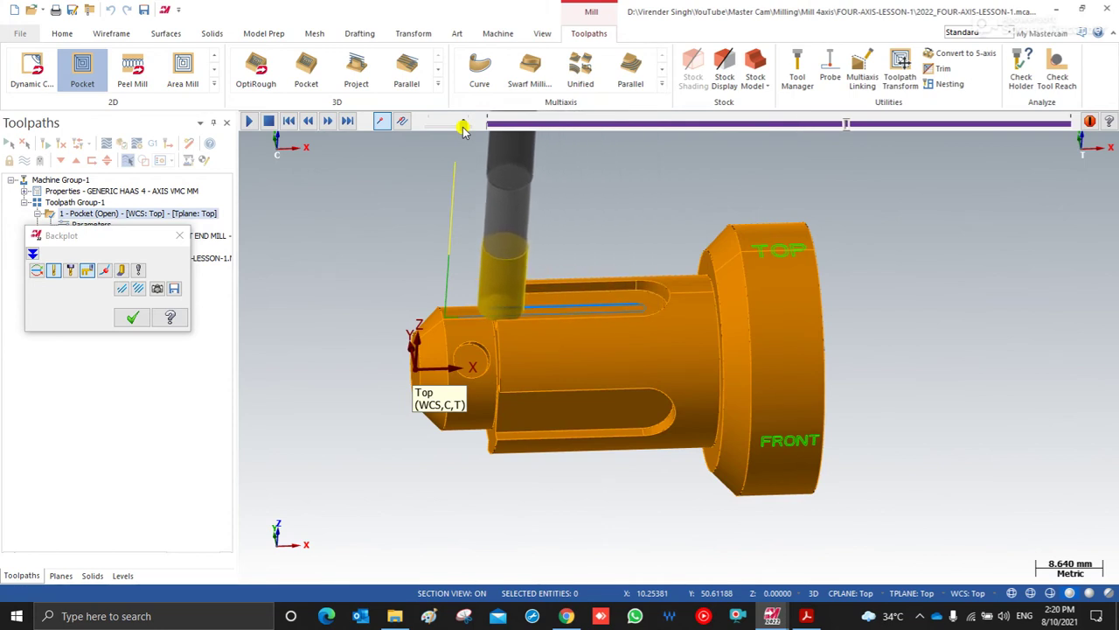
# - Switch the pocket's top of stock to incremental and enable an incremental clearance in its linking parameters
pyautogui.press('Escape')
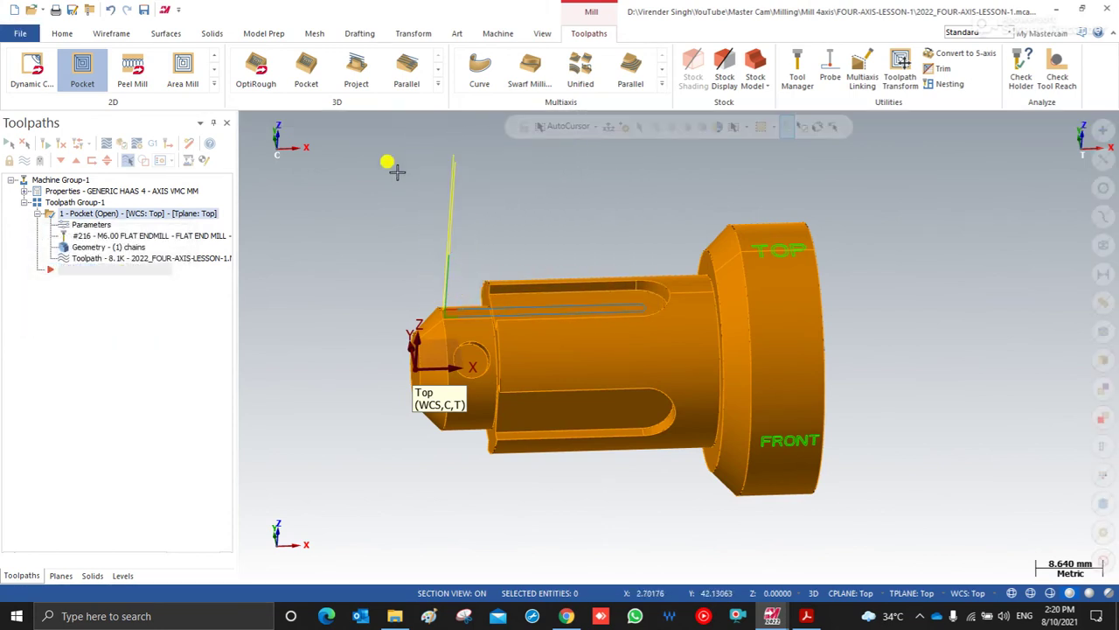
pyautogui.rightClick(371, 191)
pyautogui.click(399, 271)
pyautogui.moveTo(398, 274); pyautogui.dragTo(477, 267, button='middle')
pyautogui.click(83, 235)
pyautogui.press('Escape')
pyautogui.click(91, 225)
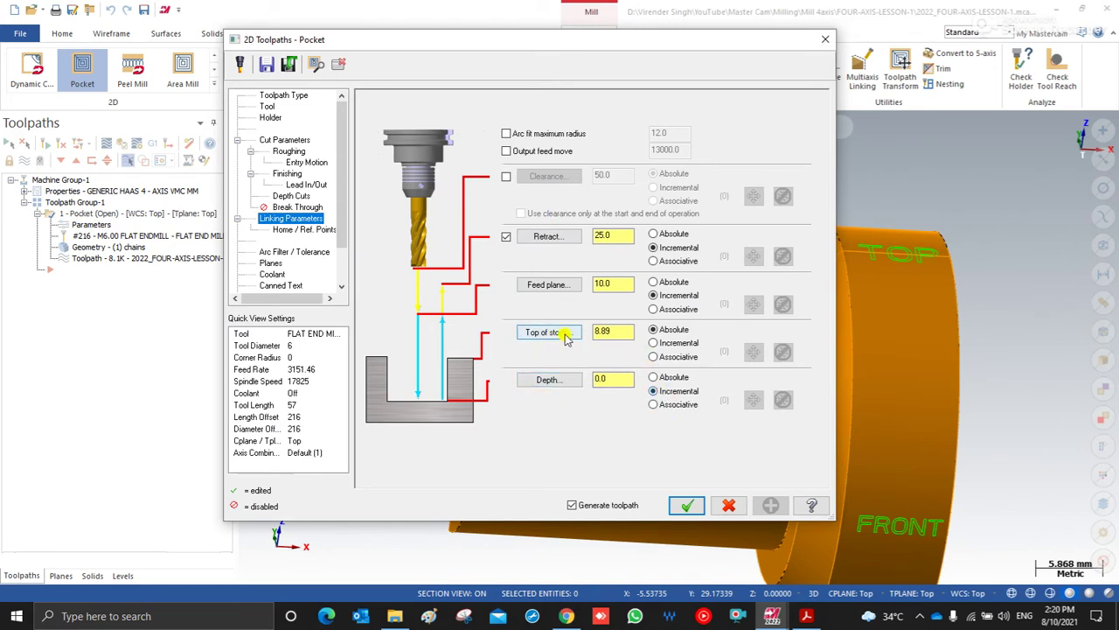
pyautogui.click(655, 342)
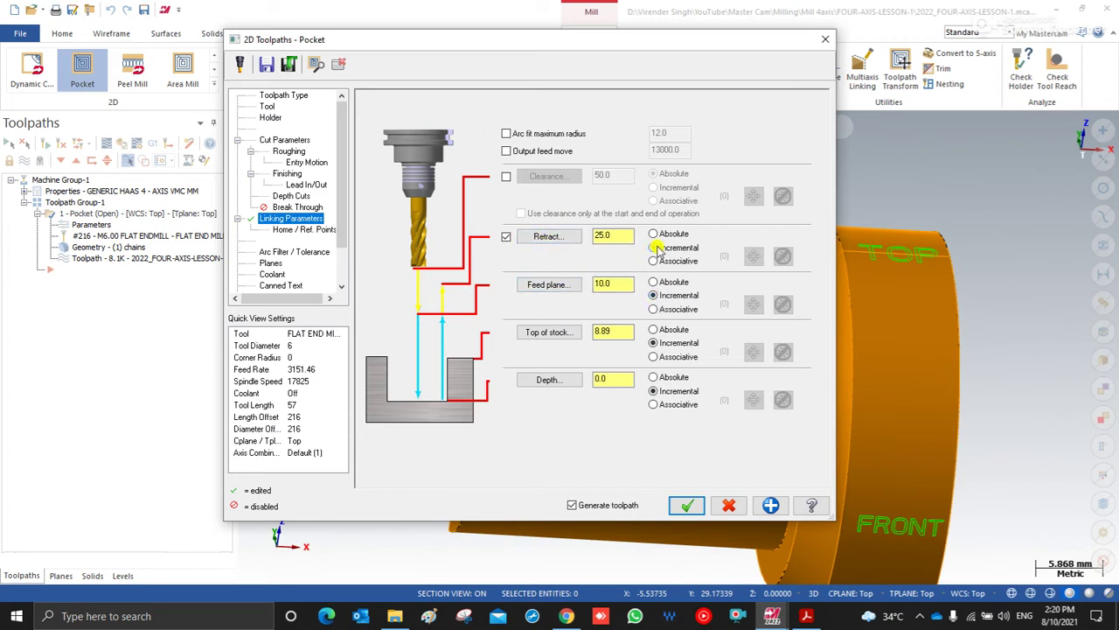
pyautogui.click(506, 176)
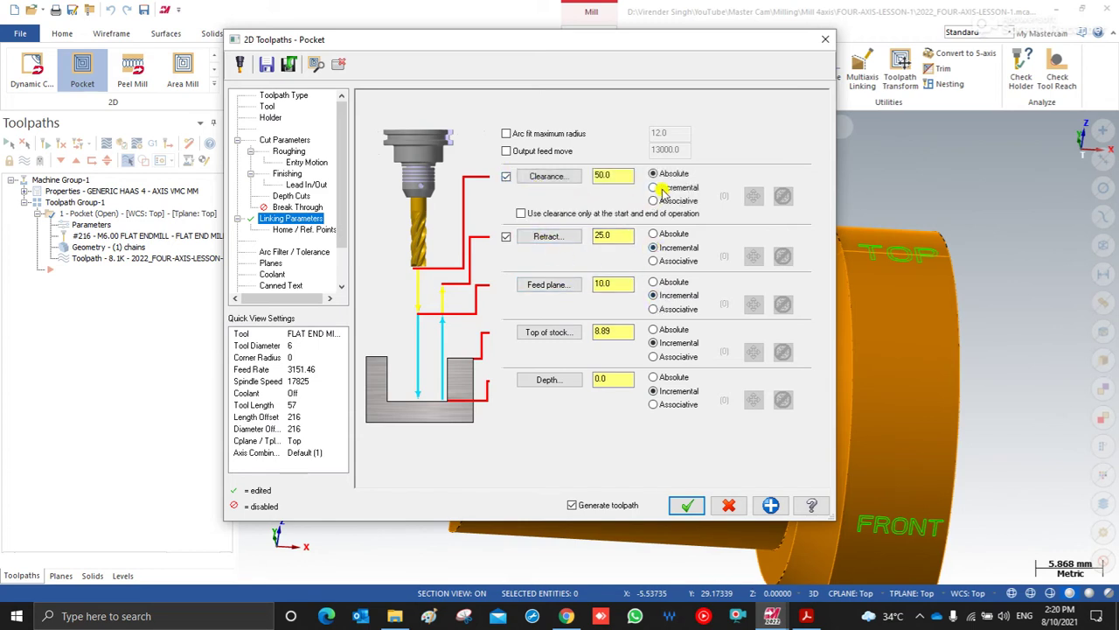
# - Set top of stock to 2, feed plane to 1, retract to 2 and clearance to 20, and regenerate the pocket toolpath
pyautogui.doubleClick(612, 331)
pyautogui.doubleClick(613, 285)
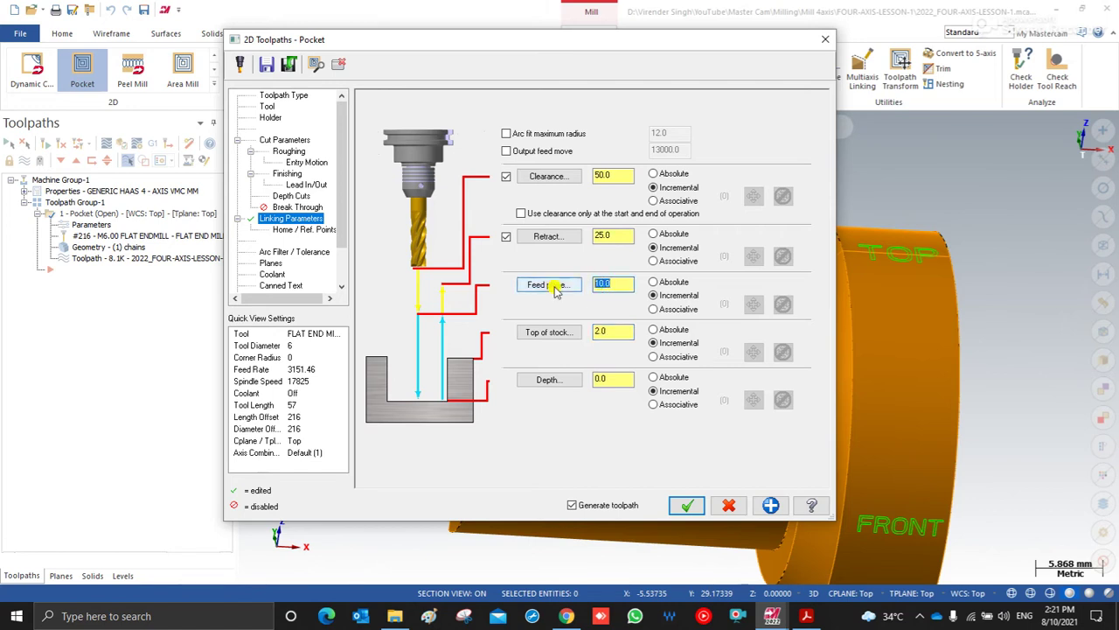
pyautogui.write('1')
pyautogui.click(615, 238)
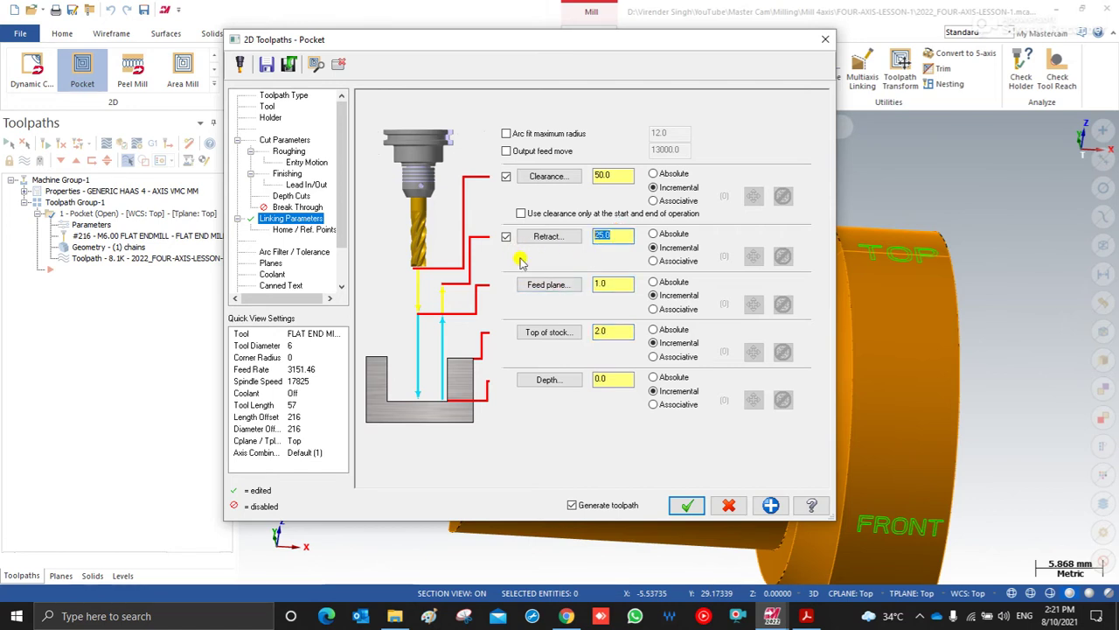
pyautogui.doubleClick(604, 177)
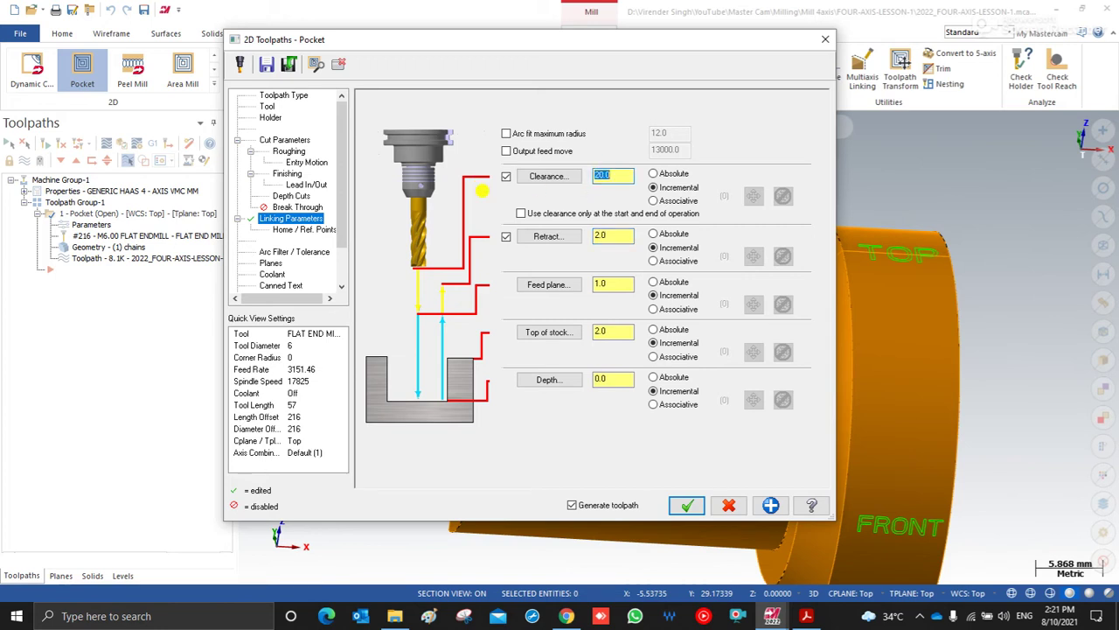
pyautogui.doubleClick(601, 380)
pyautogui.doubleClick(608, 331)
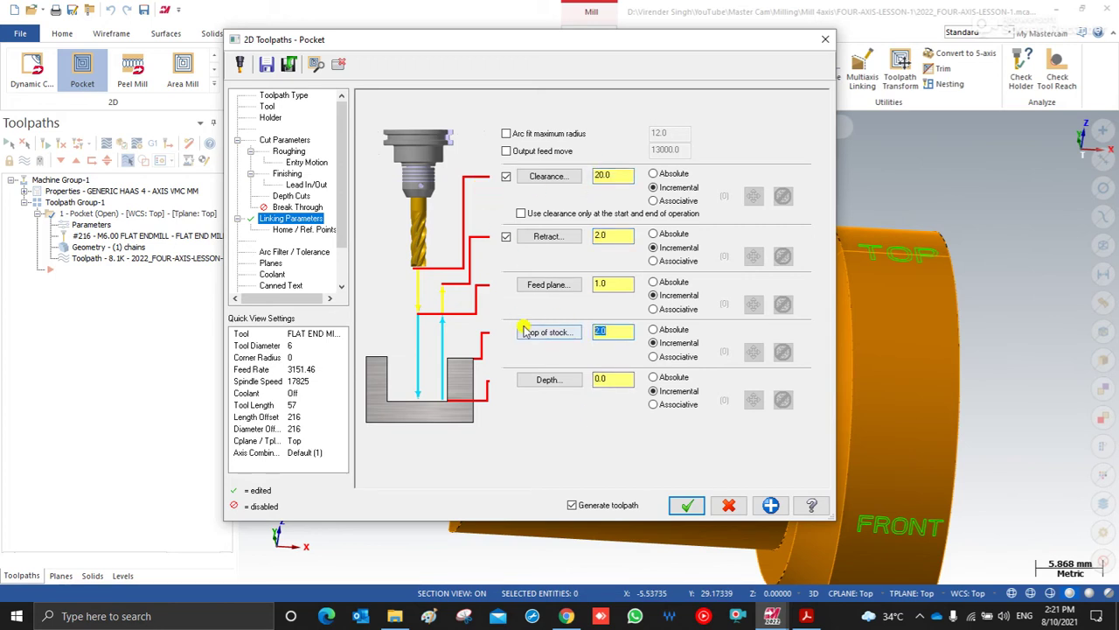
pyautogui.doubleClick(619, 330)
pyautogui.click(687, 506)
# - Backplot the regenerated pocket toolpath along the slot
pyautogui.moveTo(424, 350); pyautogui.dragTo(376, 323, button='middle')
pyautogui.click(106, 144)
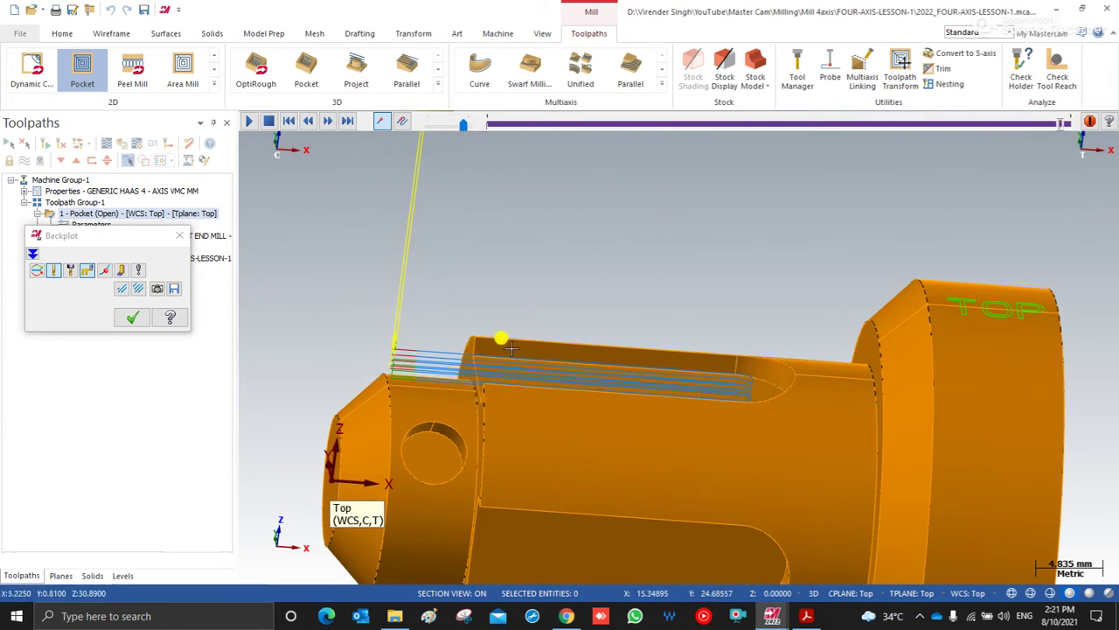
pyautogui.scroll(-4, 531, 335)
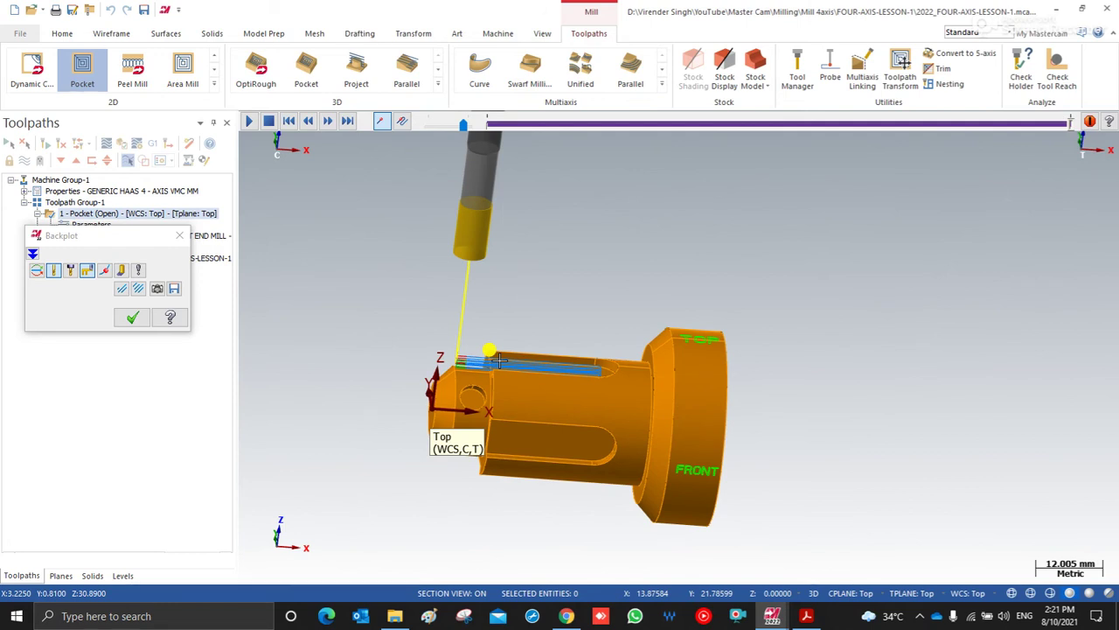
pyautogui.press('Escape')
# - Start a toolpath transform of the open pocket operation, using the Rotate type and the Tool plane method
pyautogui.moveTo(498, 359); pyautogui.dragTo(495, 327, button='middle')
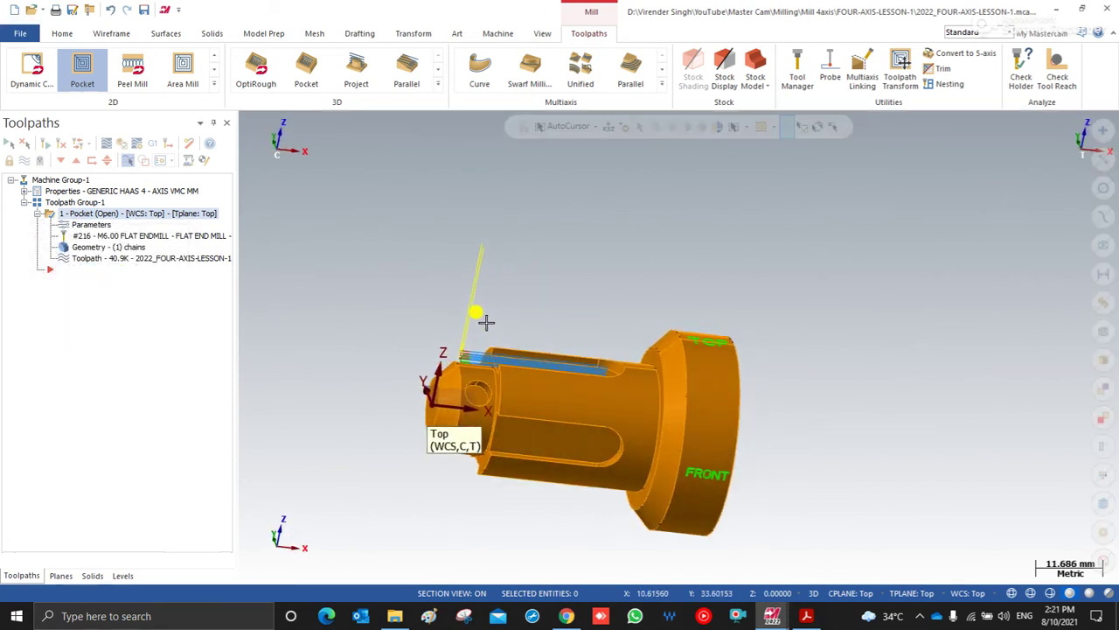
pyautogui.rightClick(495, 326)
pyautogui.click(532, 325)
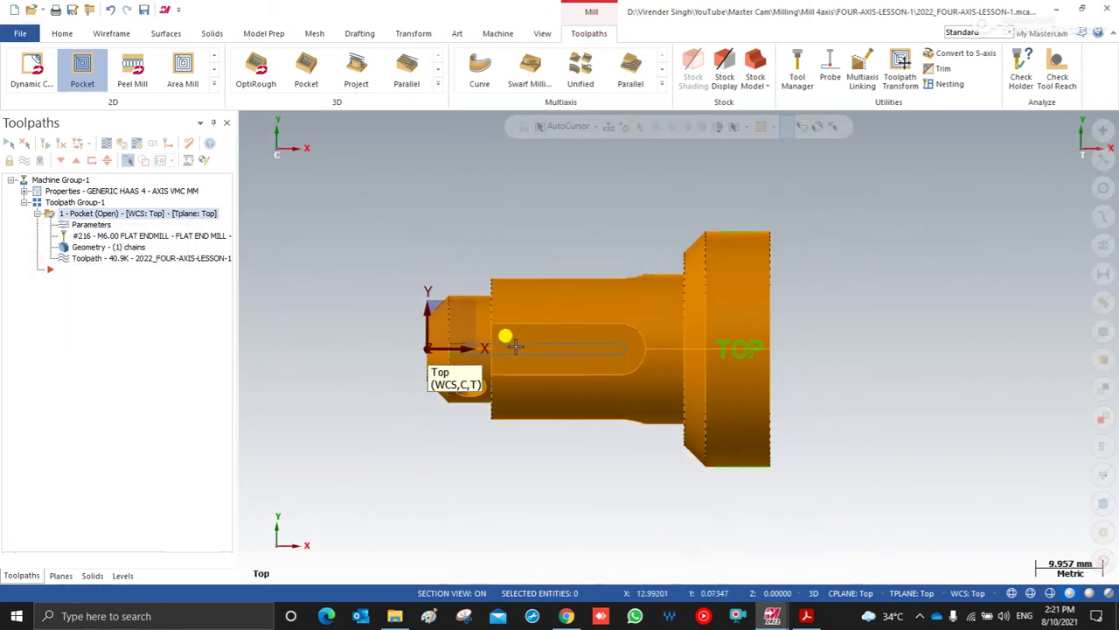
pyautogui.scroll(-2, 517, 342)
pyautogui.moveTo(492, 347); pyautogui.dragTo(525, 254, button='middle')
pyautogui.rightClick(577, 336)
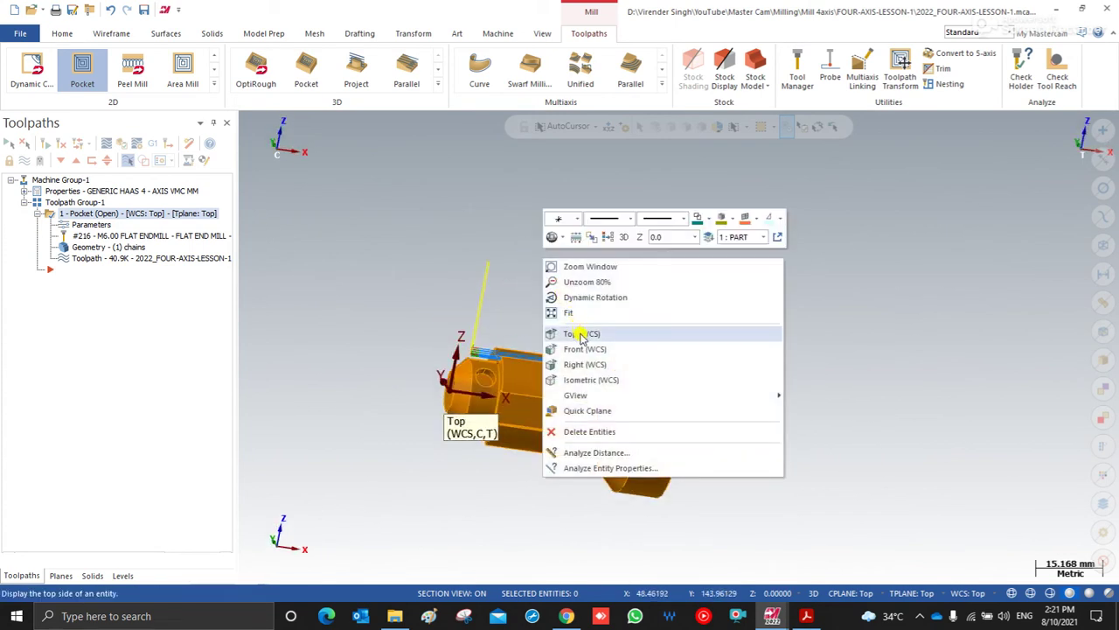
pyautogui.click(580, 335)
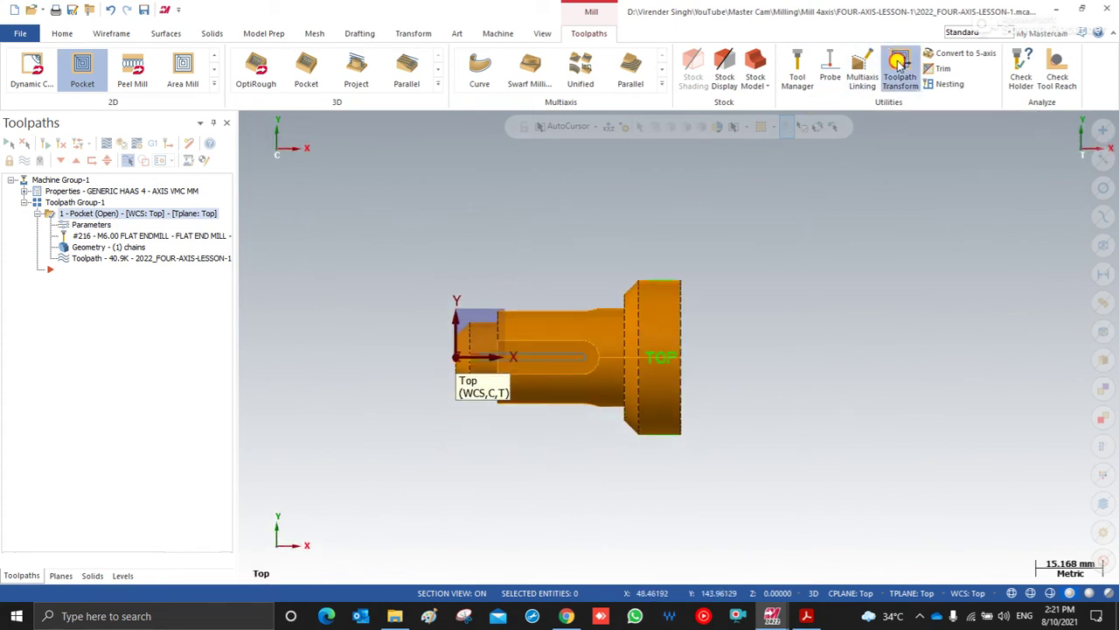
pyautogui.click(900, 69)
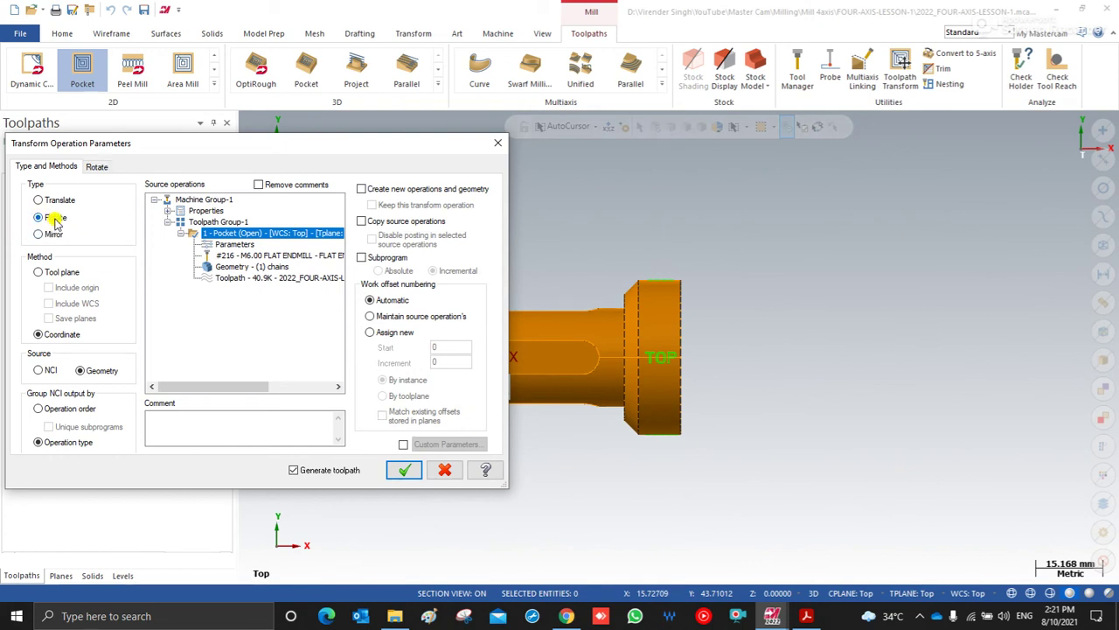
pyautogui.click(38, 272)
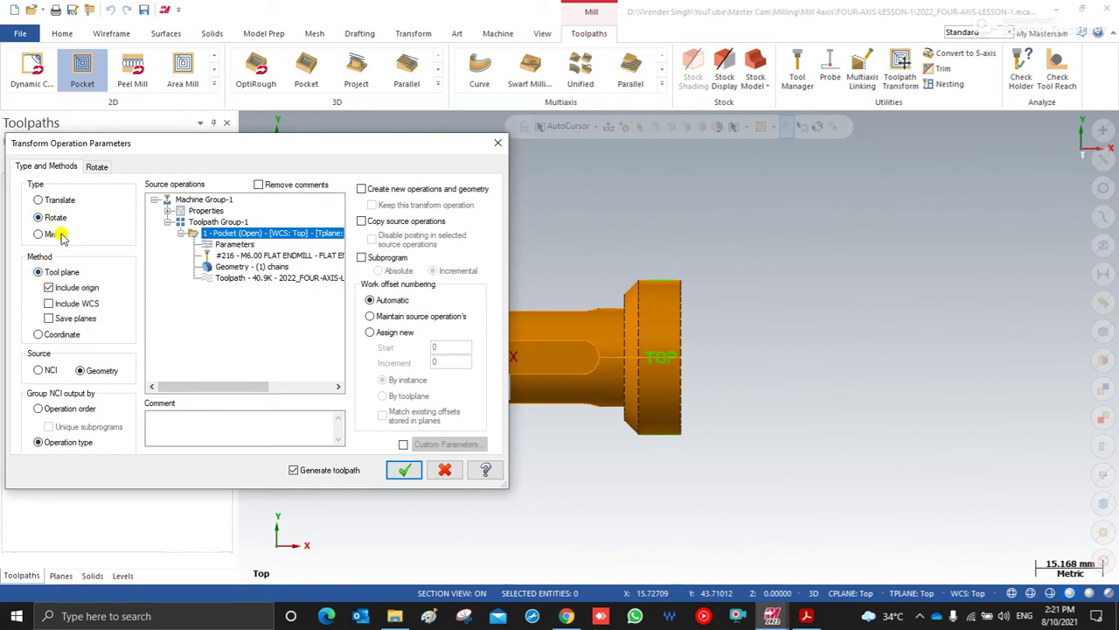
pyautogui.click(70, 303)
# - Rotate the pocket as 3 instances with both angles at 90° about the RIGHT SIDE plane, and generate the transform operation
pyautogui.click(95, 170)
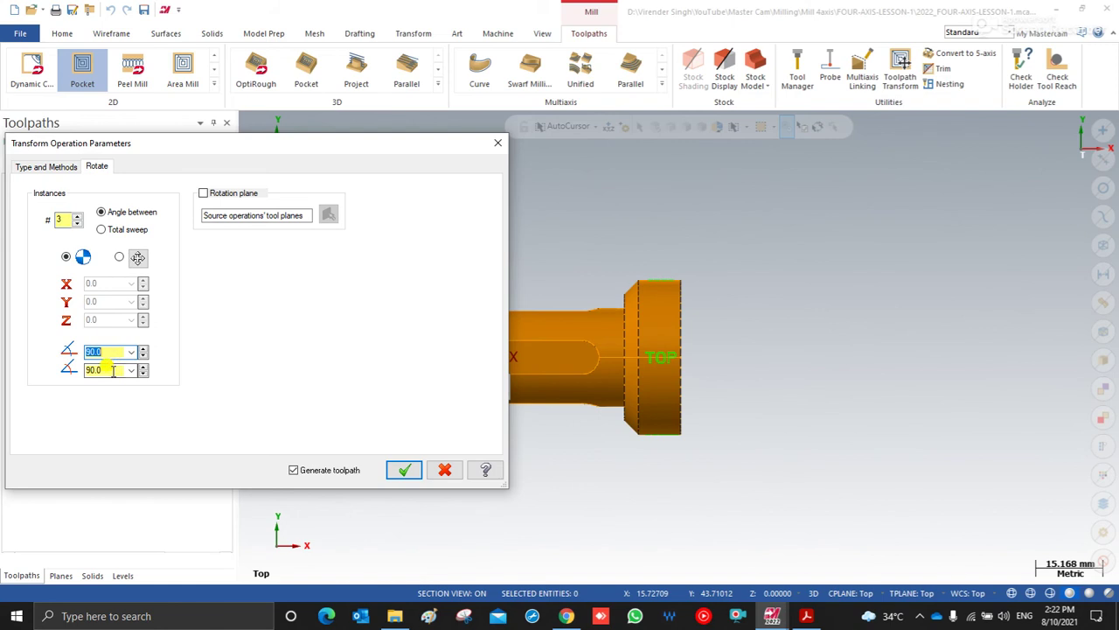
pyautogui.click(201, 193)
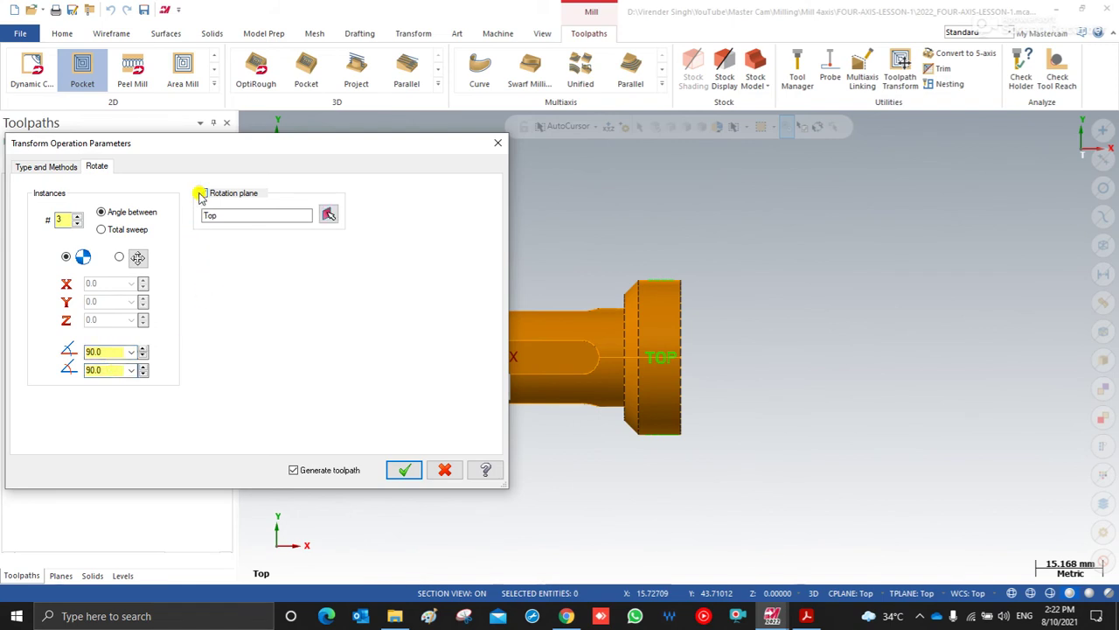
pyautogui.click(329, 215)
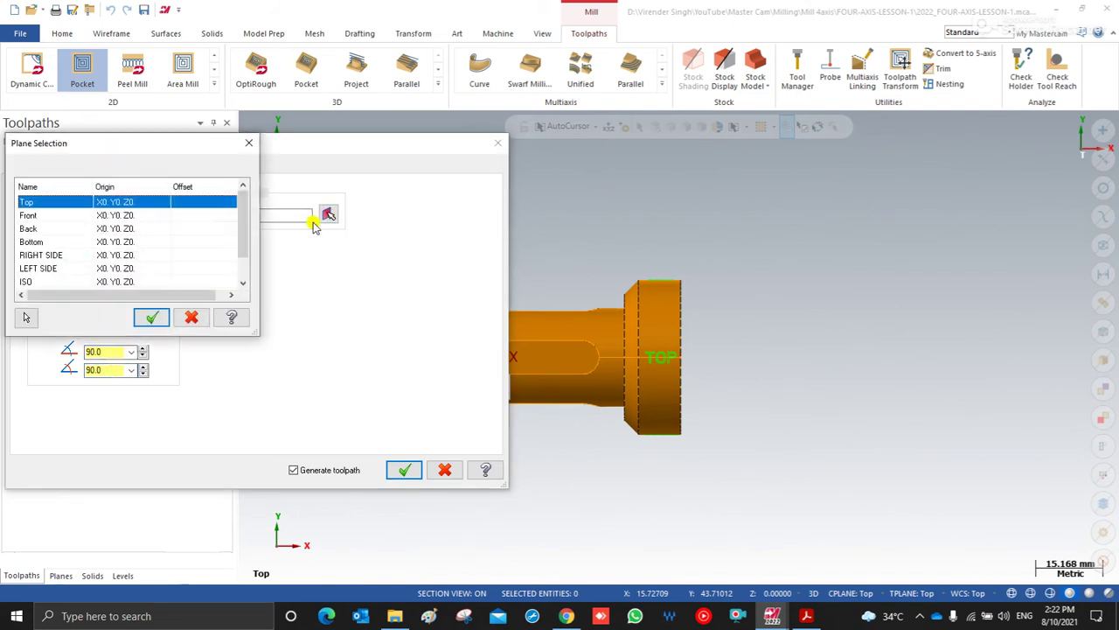
pyautogui.click(59, 253)
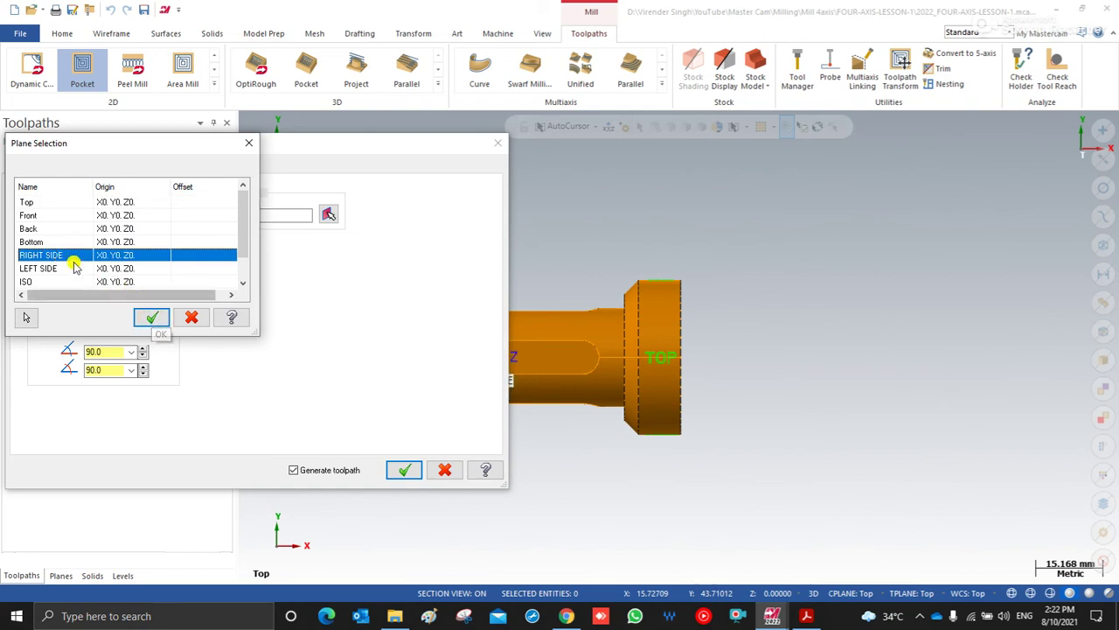
pyautogui.click(152, 317)
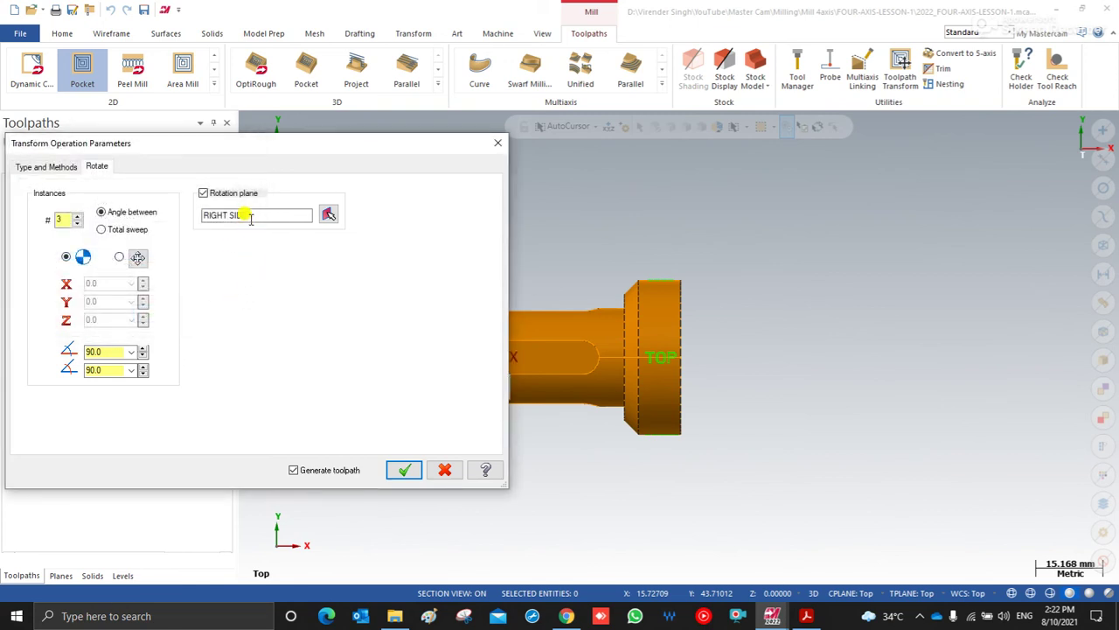
pyautogui.click(401, 467)
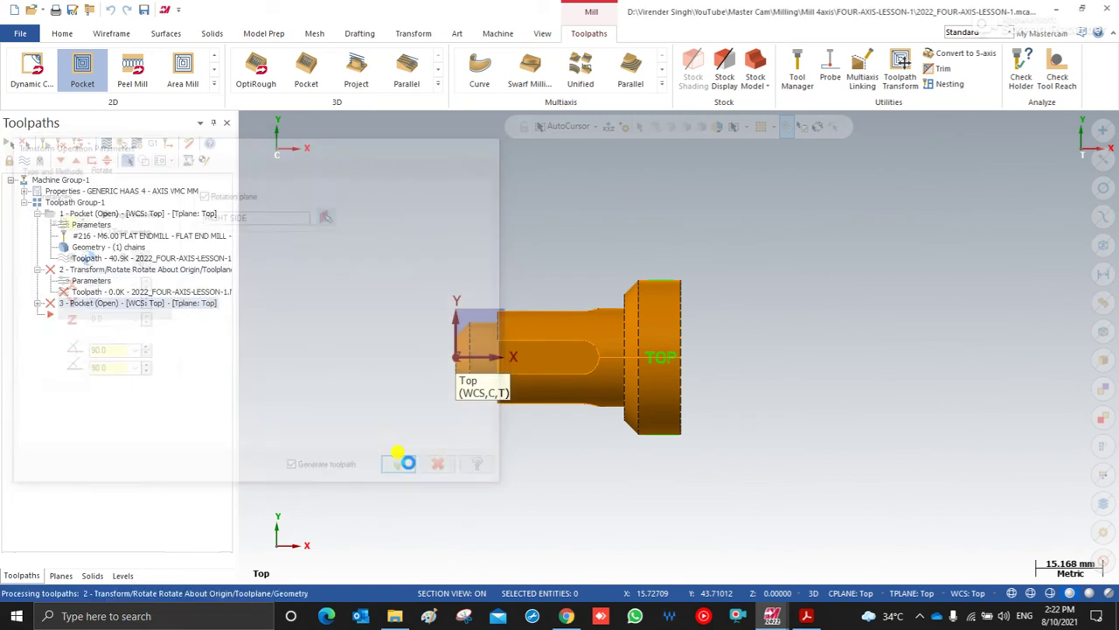
# - Compare the original pocket with the rotated operation and inspect the toolpaths around the shaft's slots
pyautogui.click(131, 269)
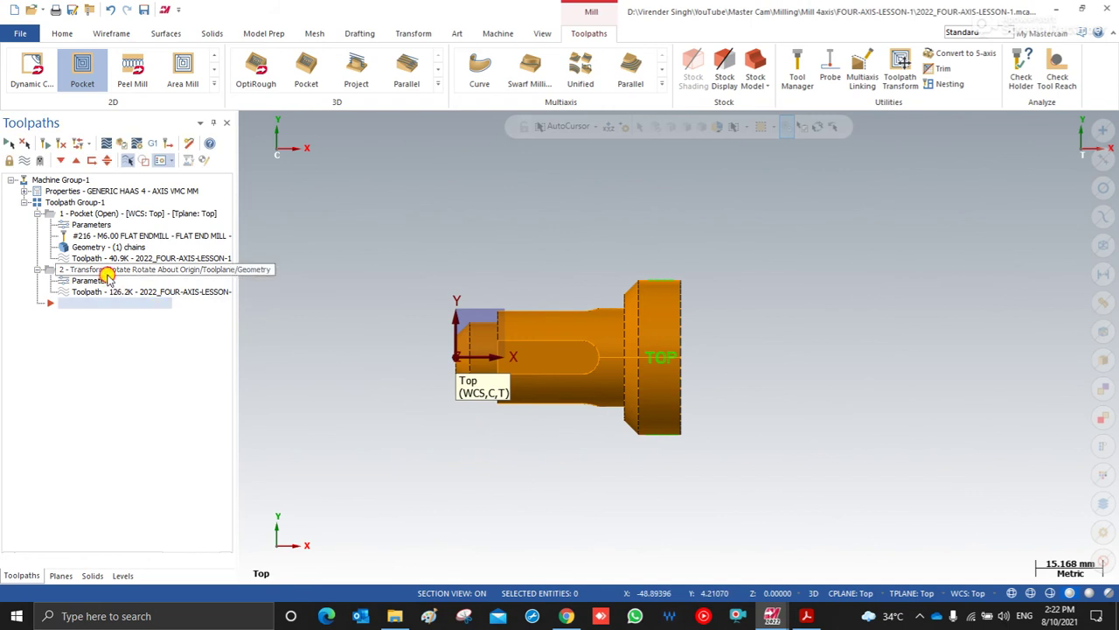
pyautogui.moveTo(394, 402); pyautogui.dragTo(392, 341, button='middle')
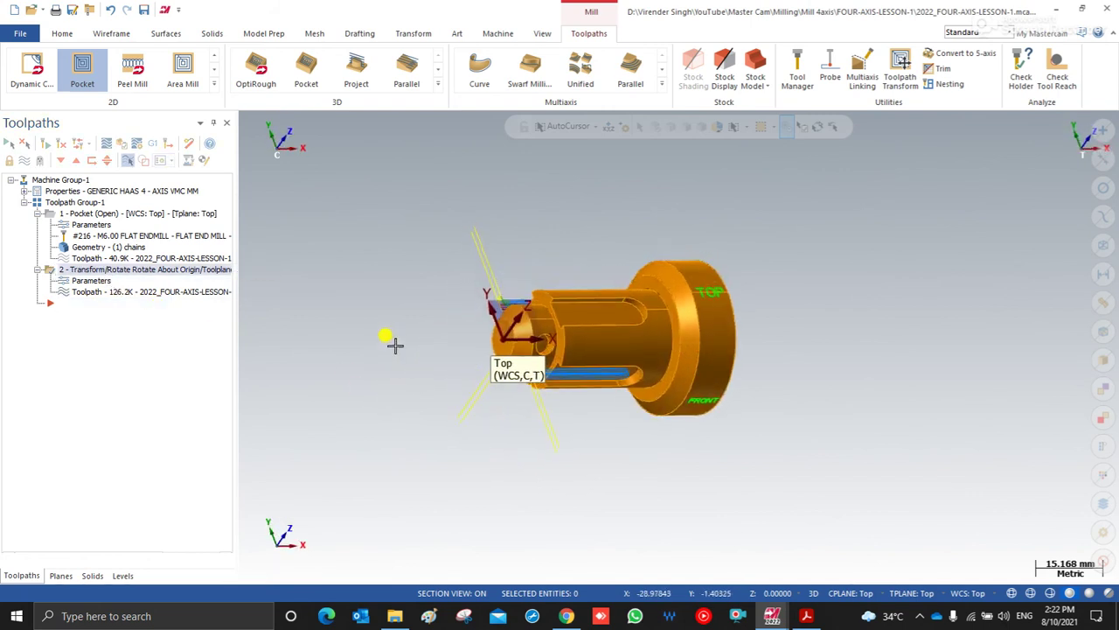
pyautogui.click(118, 217)
pyautogui.click(105, 269)
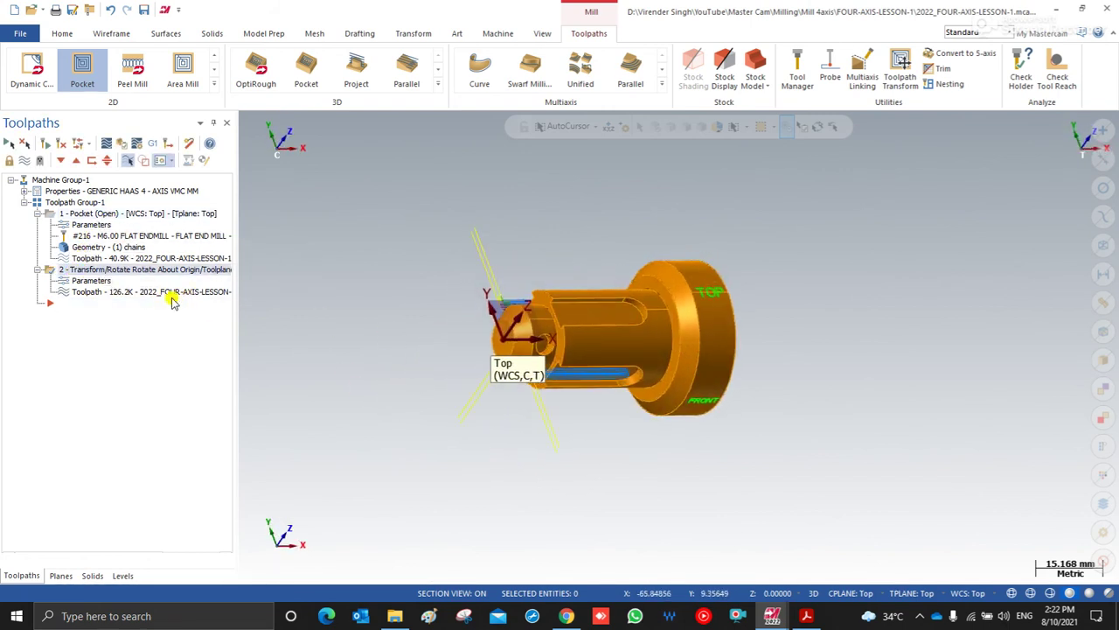
pyautogui.scroll(3, 446, 382)
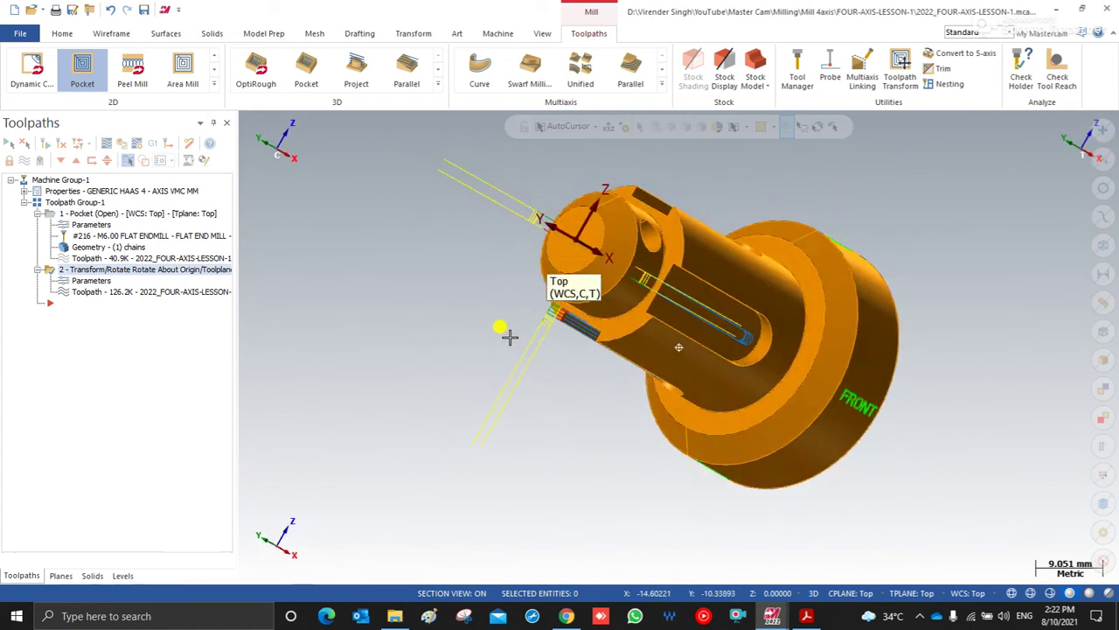
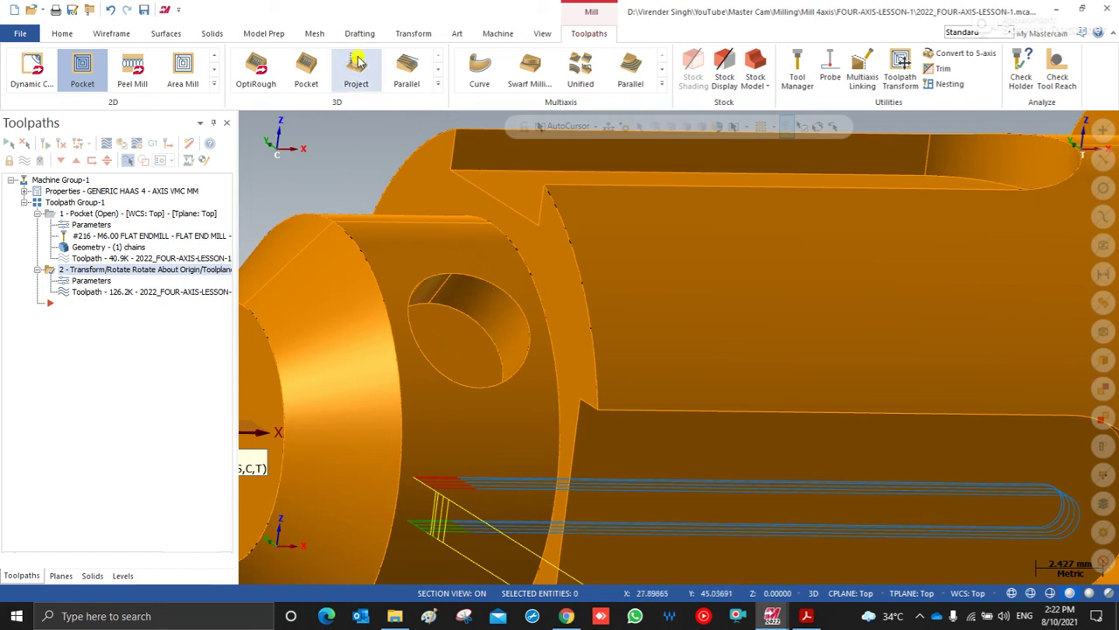
# - Create a hole axis with its line, top point and top circle on the radial hole near the shaft's small end
pyautogui.click(266, 35)
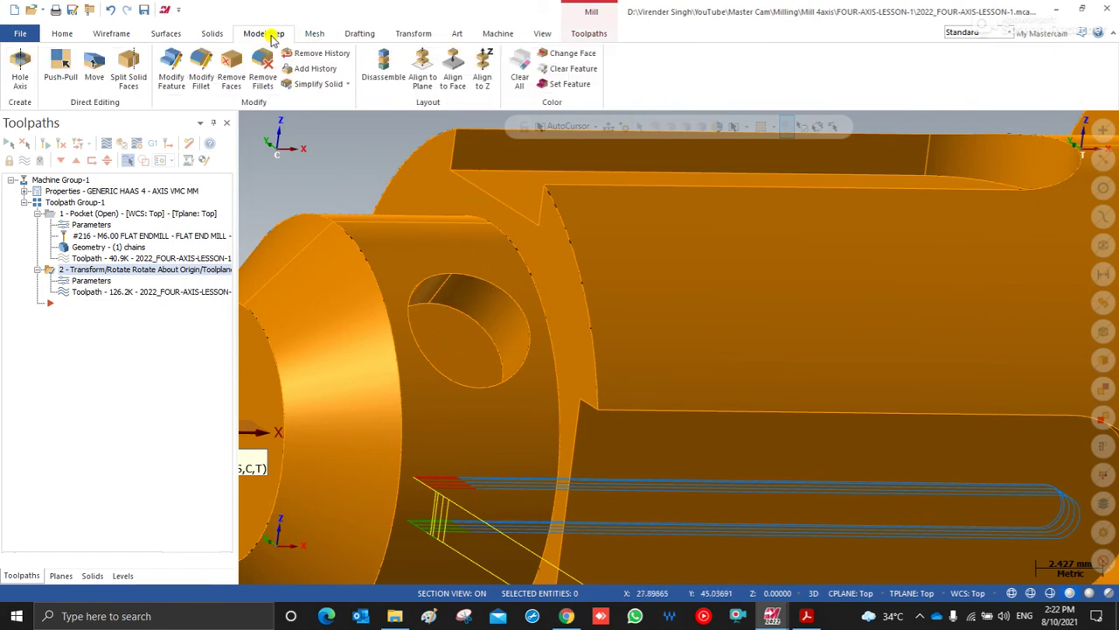
pyautogui.click(20, 68)
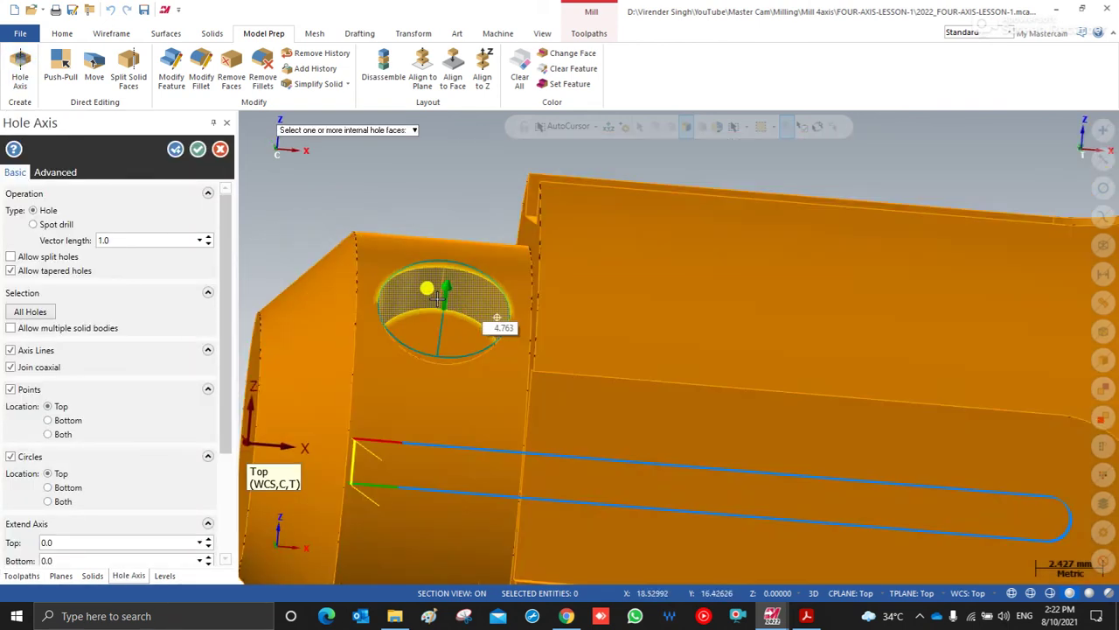
pyautogui.moveTo(496, 316); pyautogui.dragTo(216, 169, button='middle')
pyautogui.click(199, 150)
pyautogui.moveTo(437, 265); pyautogui.dragTo(461, 255, button='middle')
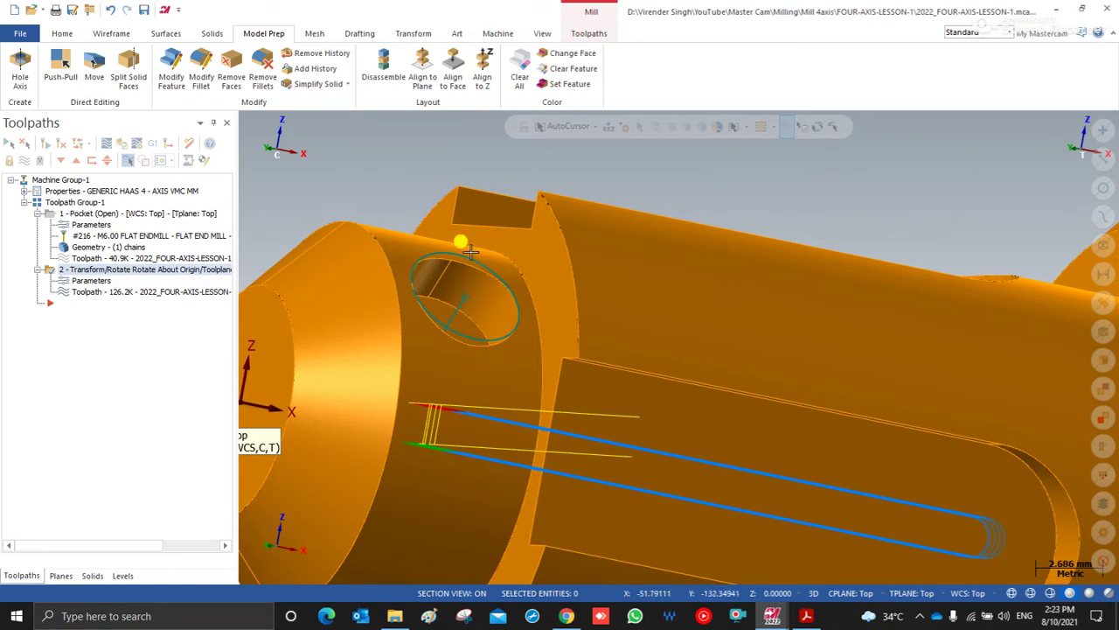
pyautogui.moveTo(423, 308)
pyautogui.mouseDown(button='middle')
pyautogui.moveTo(428, 280)
pyautogui.moveTo(411, 288)
pyautogui.mouseUp(button='middle')
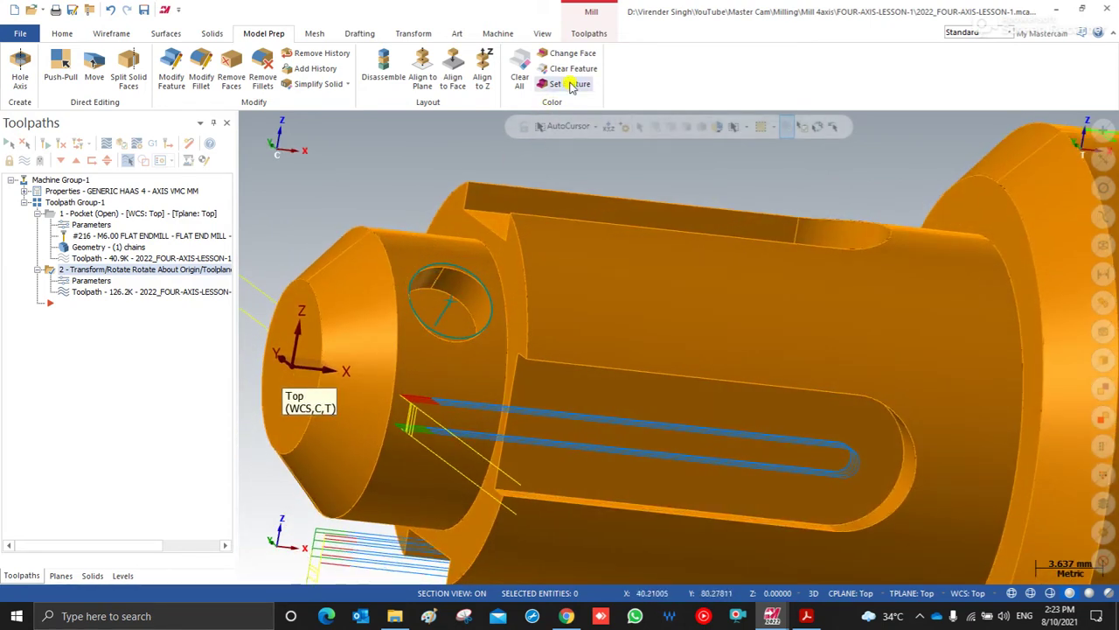
# - Start a drill toolpath and define the radial hole near the shaft's small end as its only feature
pyautogui.click(588, 33)
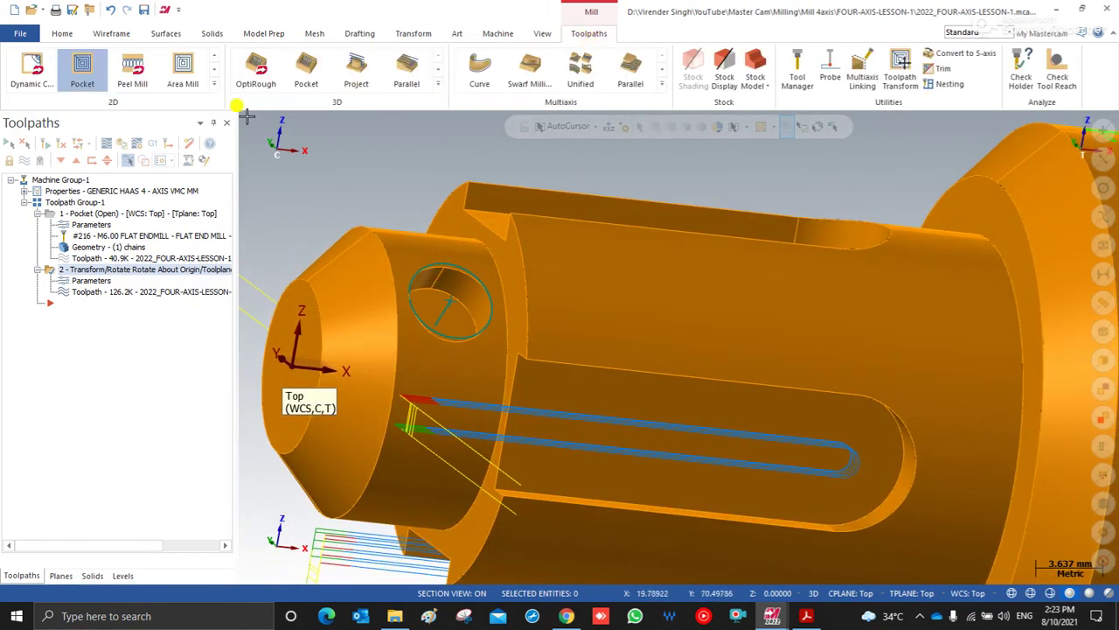
pyautogui.click(215, 86)
pyautogui.click(81, 74)
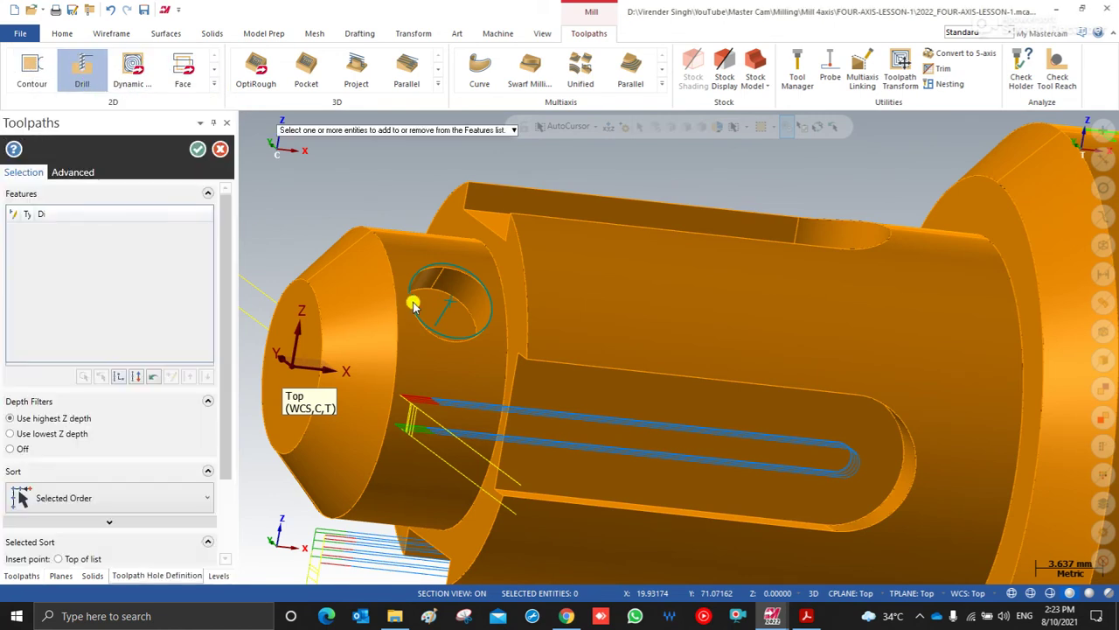
pyautogui.click(449, 304)
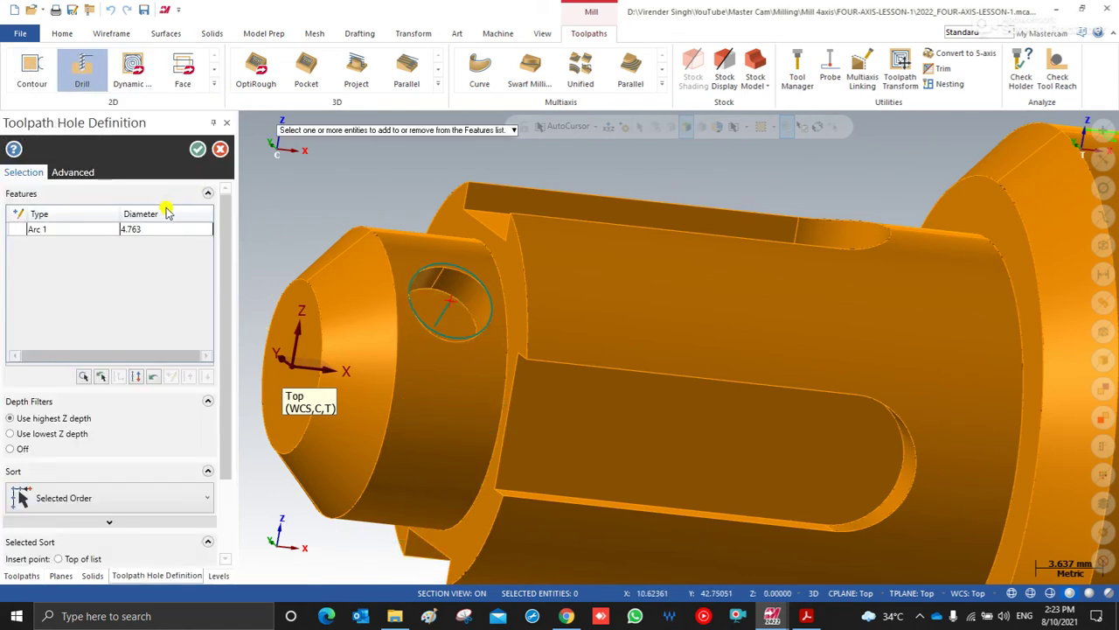
pyautogui.click(197, 149)
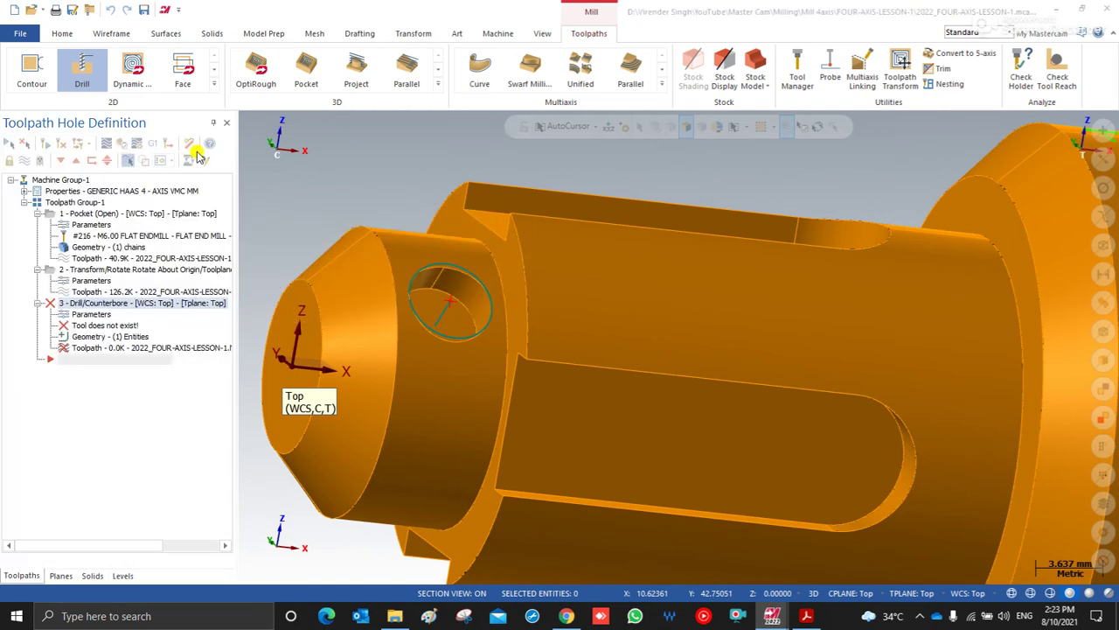
# - Choose the 4.6 mm solid carbide drill from the tool library, set its diameter to 4.7, and generate the drill toolpath
pyautogui.click(266, 106)
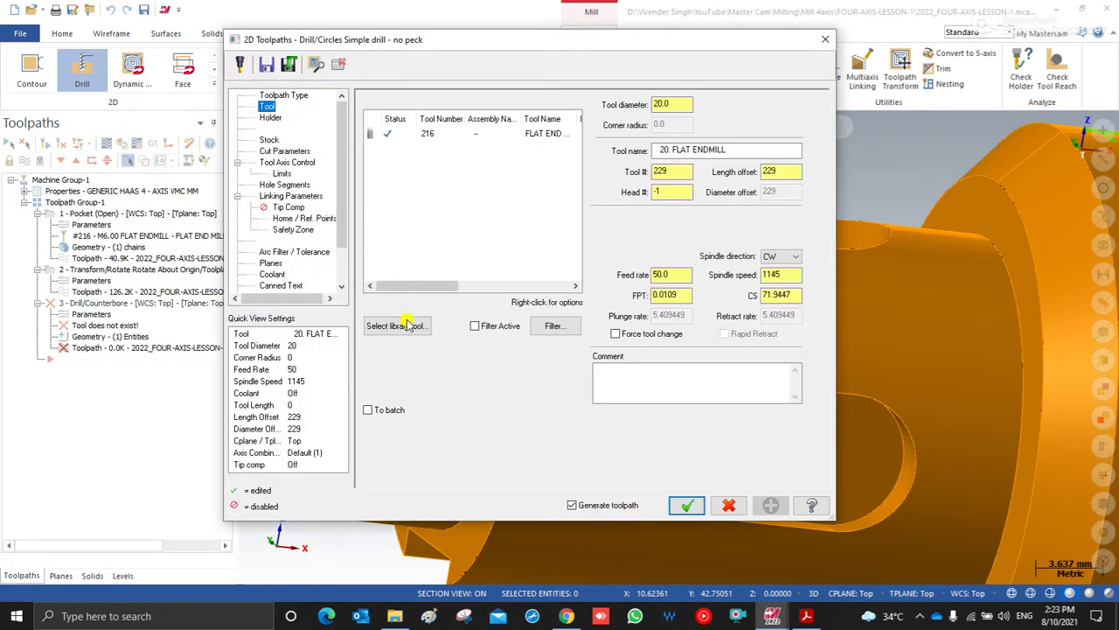
pyautogui.click(398, 323)
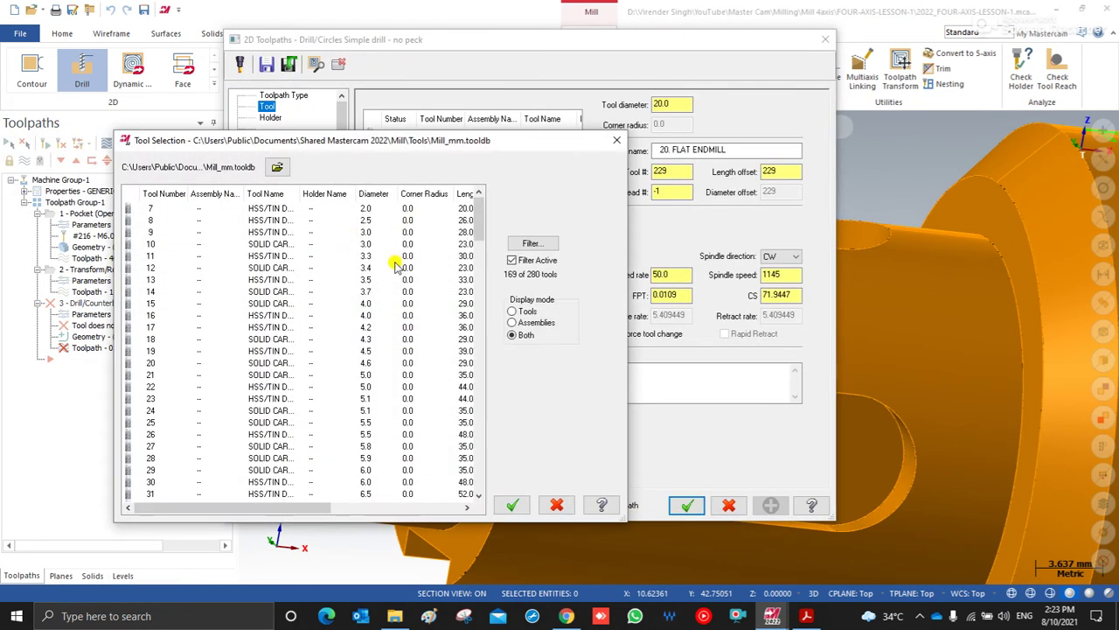
pyautogui.doubleClick(372, 363)
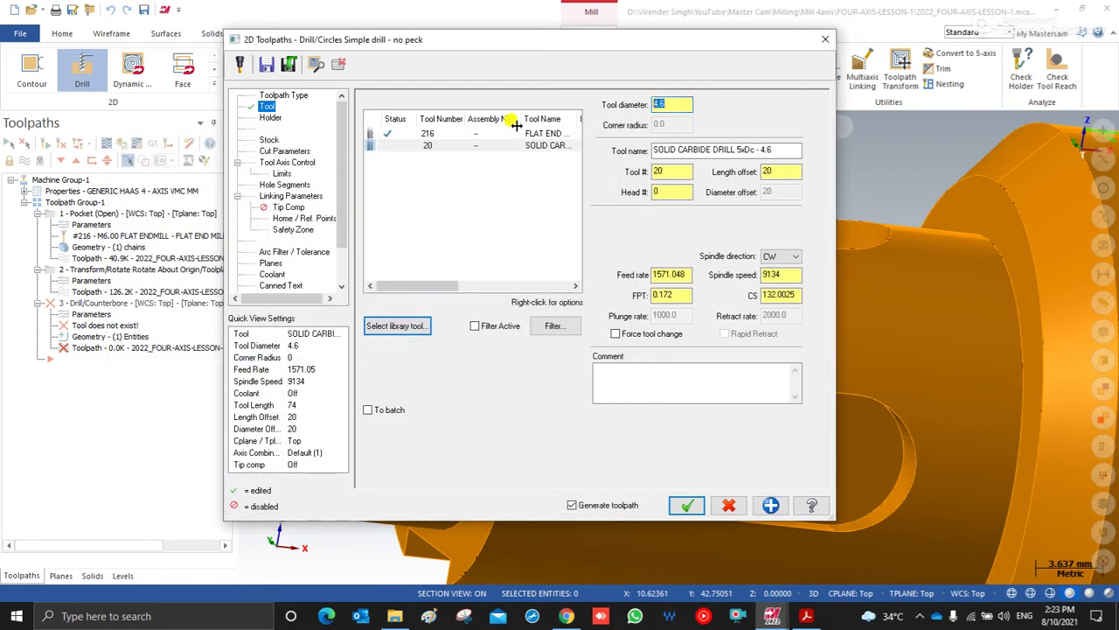
pyautogui.click(287, 153)
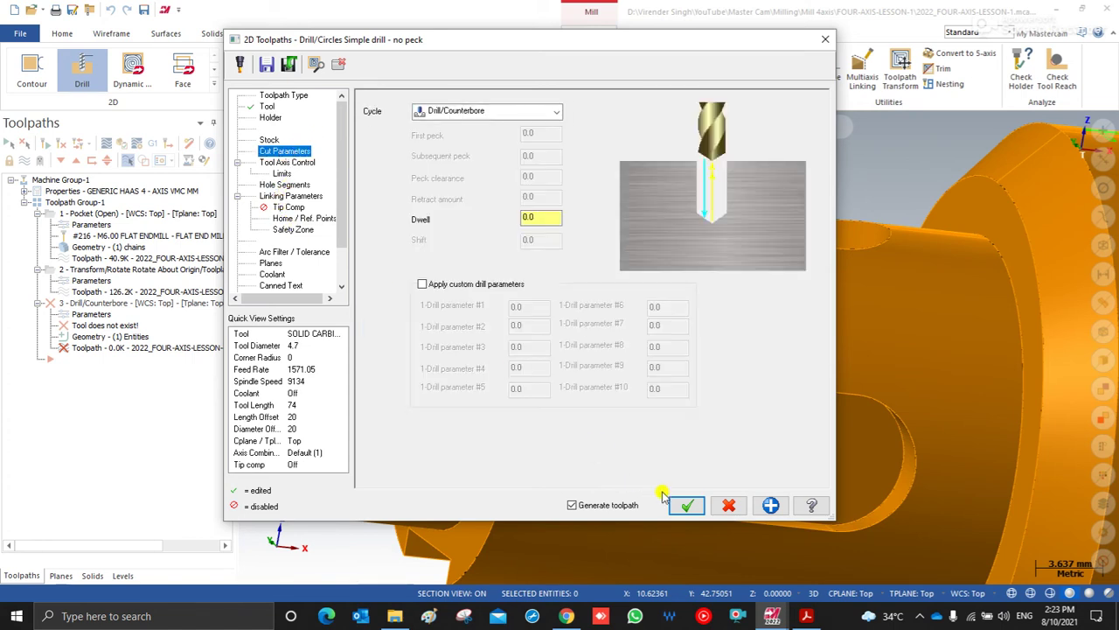
pyautogui.click(687, 505)
# - Inspect the drill toolpath's direction against the radial hole from the top view and at an angle
pyautogui.moveTo(492, 372); pyautogui.dragTo(340, 220, button='middle')
pyautogui.rightClick(343, 223)
pyautogui.click(357, 276)
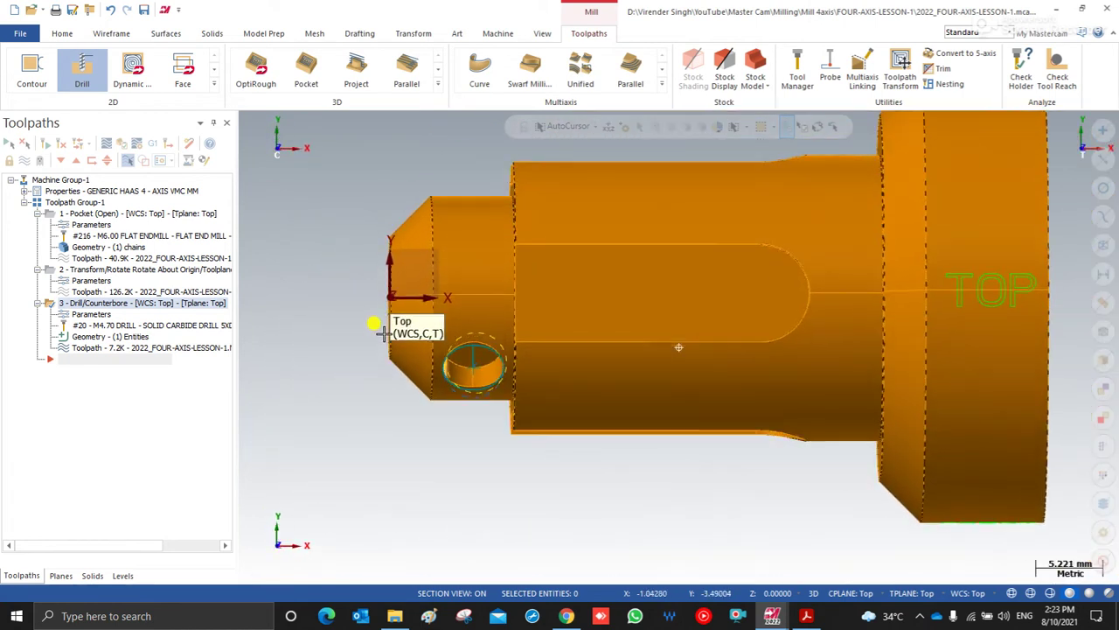
pyautogui.moveTo(375, 332); pyautogui.dragTo(411, 280, button='middle')
pyautogui.click(106, 142)
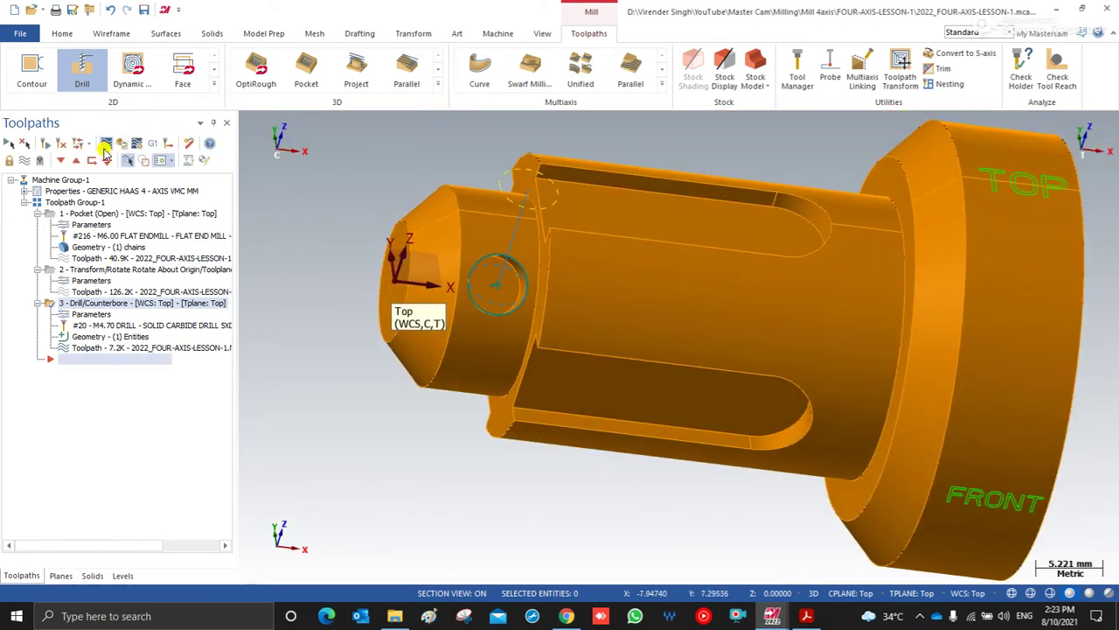
pyautogui.moveTo(459, 263); pyautogui.dragTo(527, 266, button='middle')
pyautogui.press('Escape')
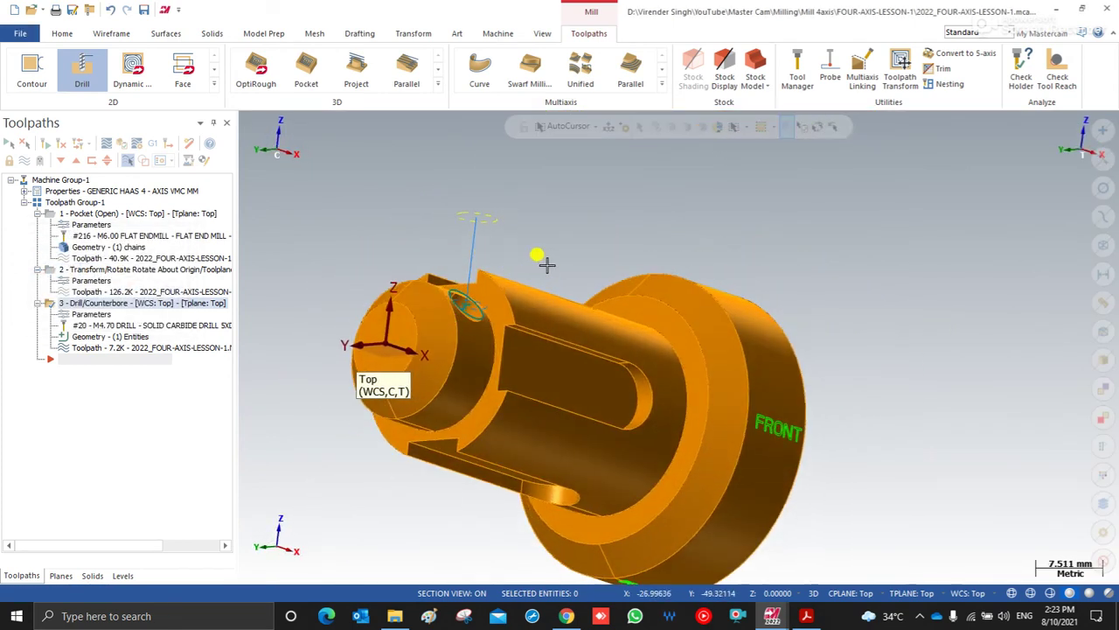
pyautogui.scroll(5, 472, 302)
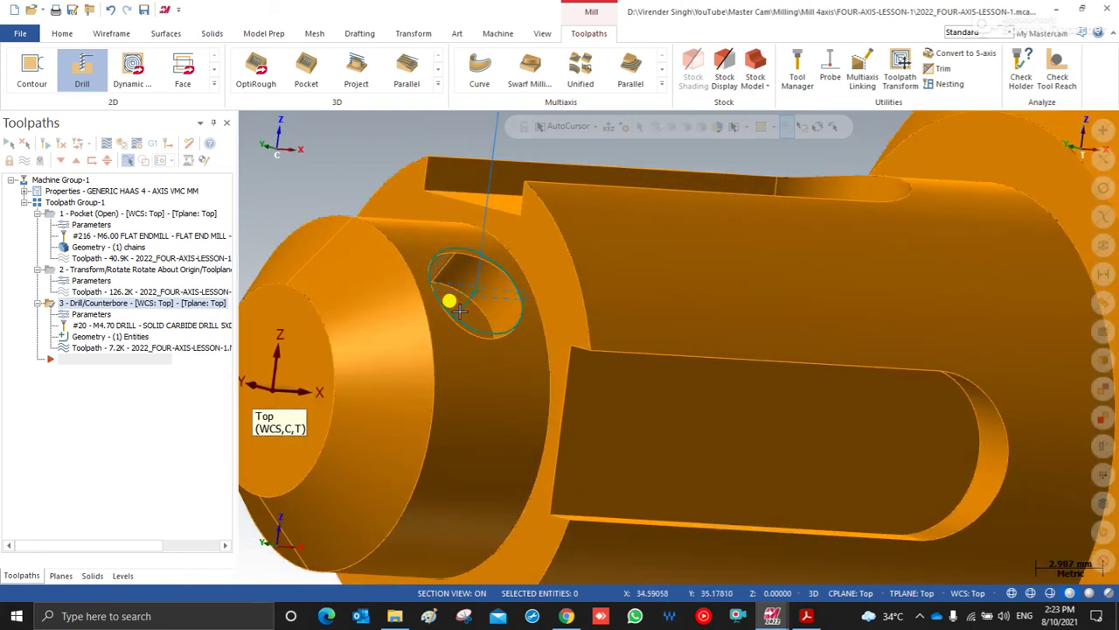
# - Set the drill operation's output format to 4 axis and its tool axis control to Parallel to line
pyautogui.click(94, 314)
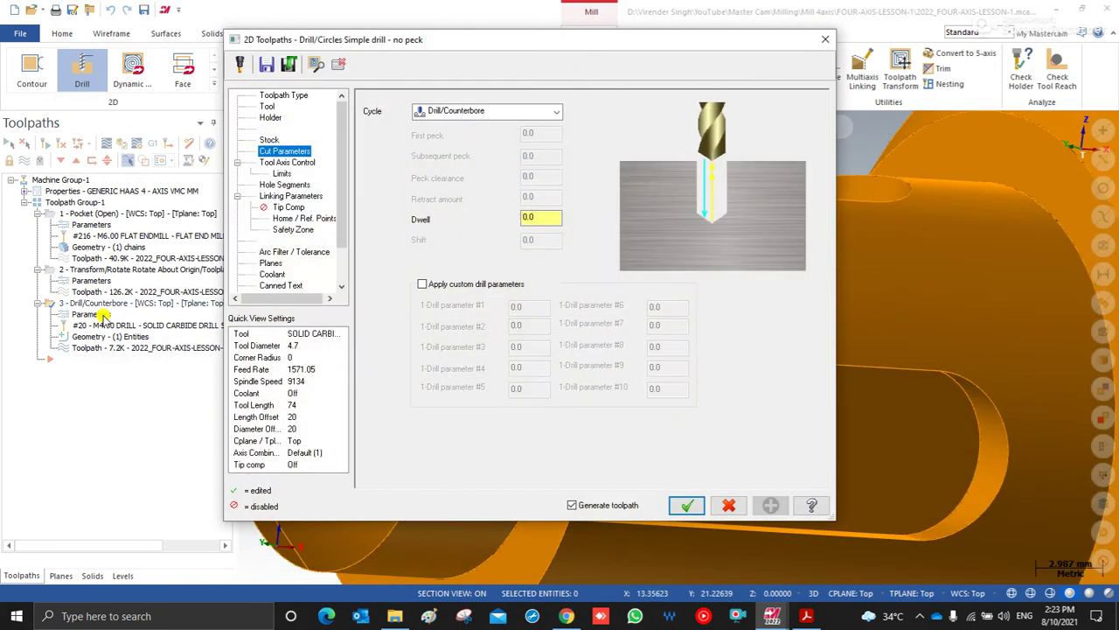
pyautogui.click(281, 162)
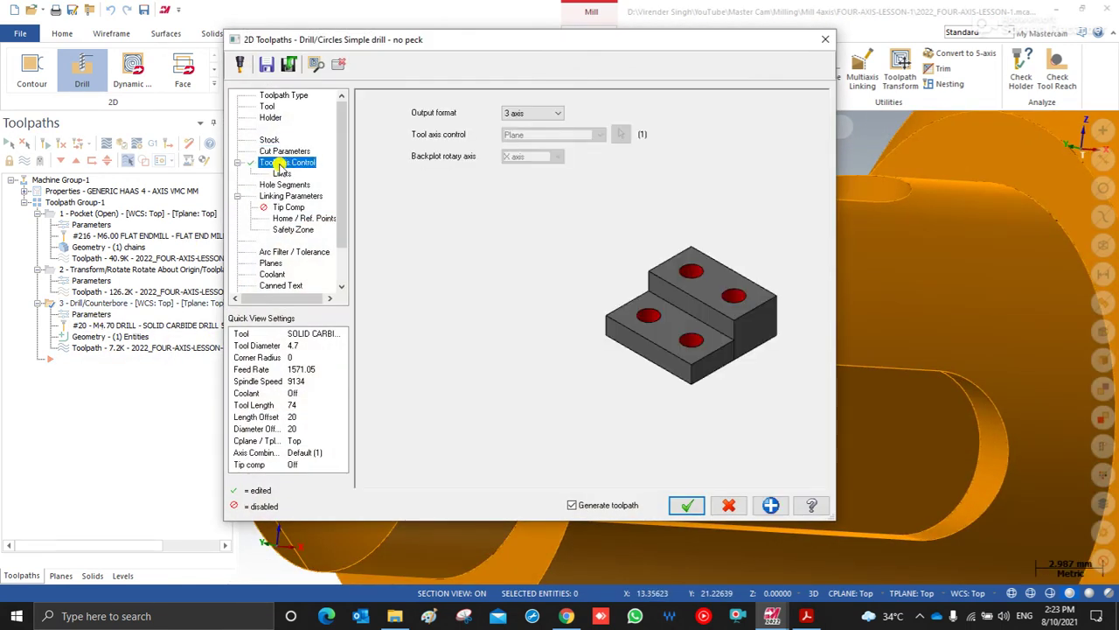
pyautogui.click(520, 115)
pyautogui.click(522, 132)
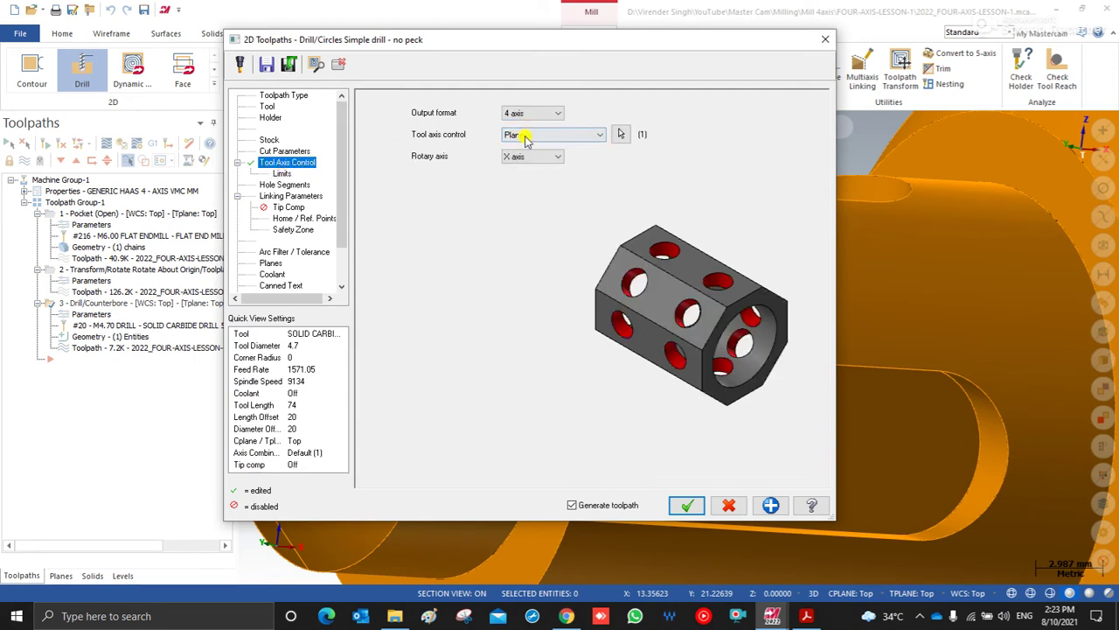
pyautogui.click(598, 138)
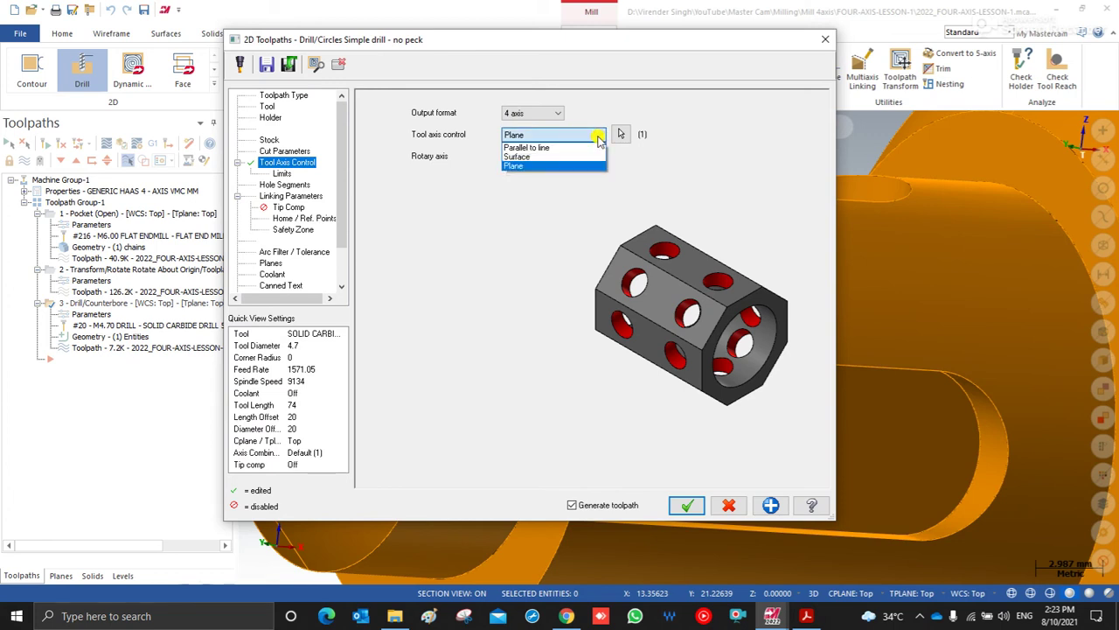
pyautogui.click(534, 147)
# - Select the hole's axis line as the tool axis direction and regenerate the drill toolpath
pyautogui.click(618, 135)
pyautogui.scroll(5, 490, 301)
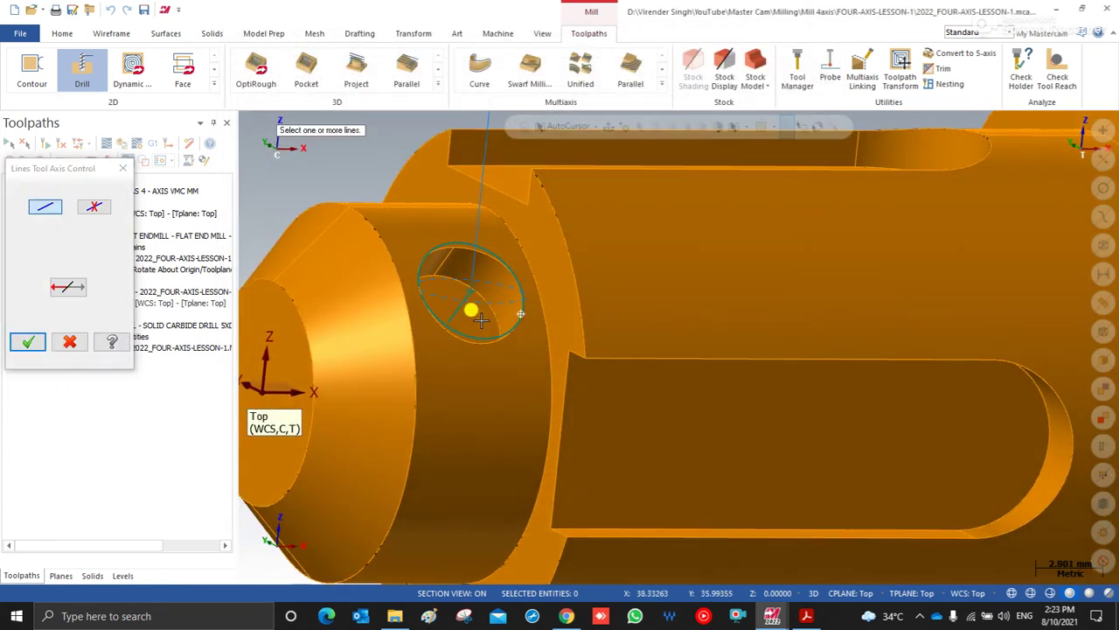
pyautogui.click(448, 311)
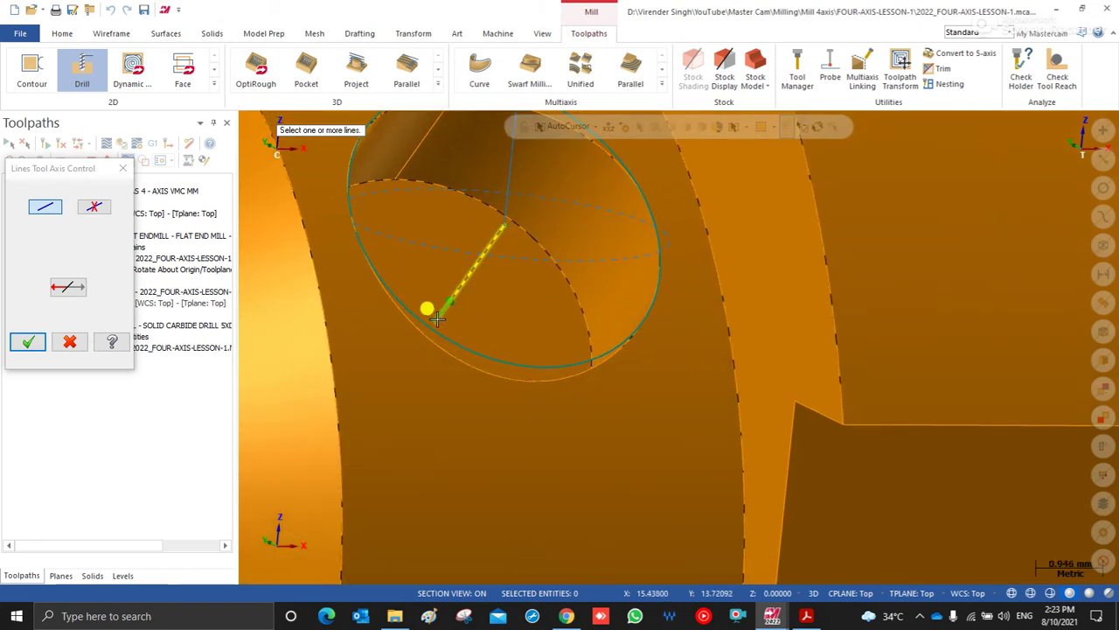
pyautogui.moveTo(464, 324)
pyautogui.mouseDown(button='middle')
pyautogui.moveTo(482, 279)
pyautogui.moveTo(459, 318)
pyautogui.mouseUp(button='middle')
pyautogui.scroll(2, 459, 317)
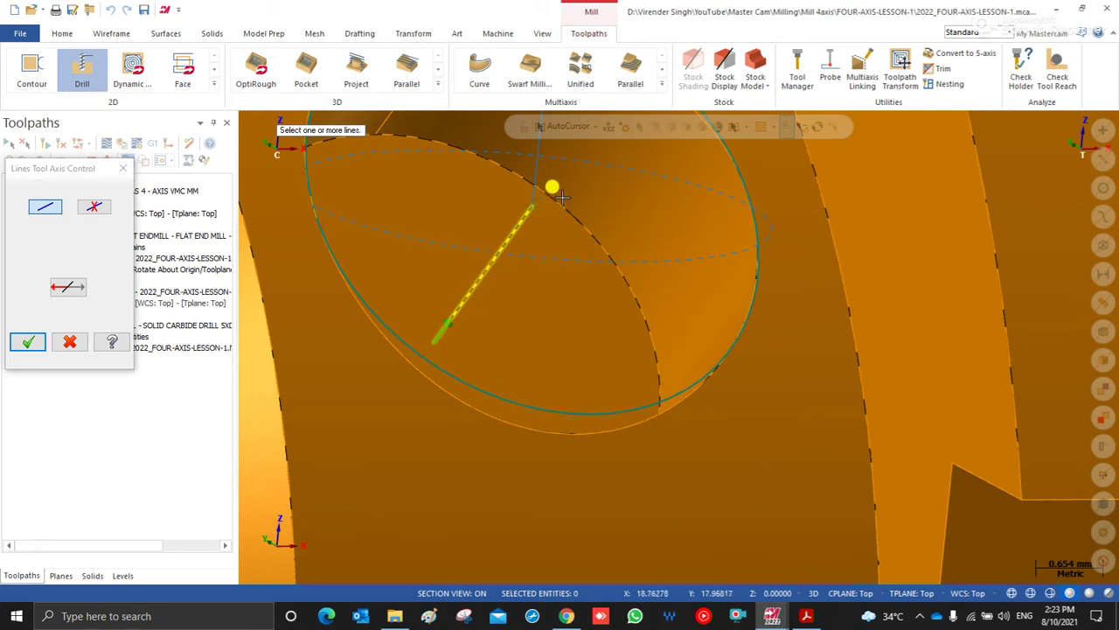
pyautogui.click(32, 342)
pyautogui.click(686, 506)
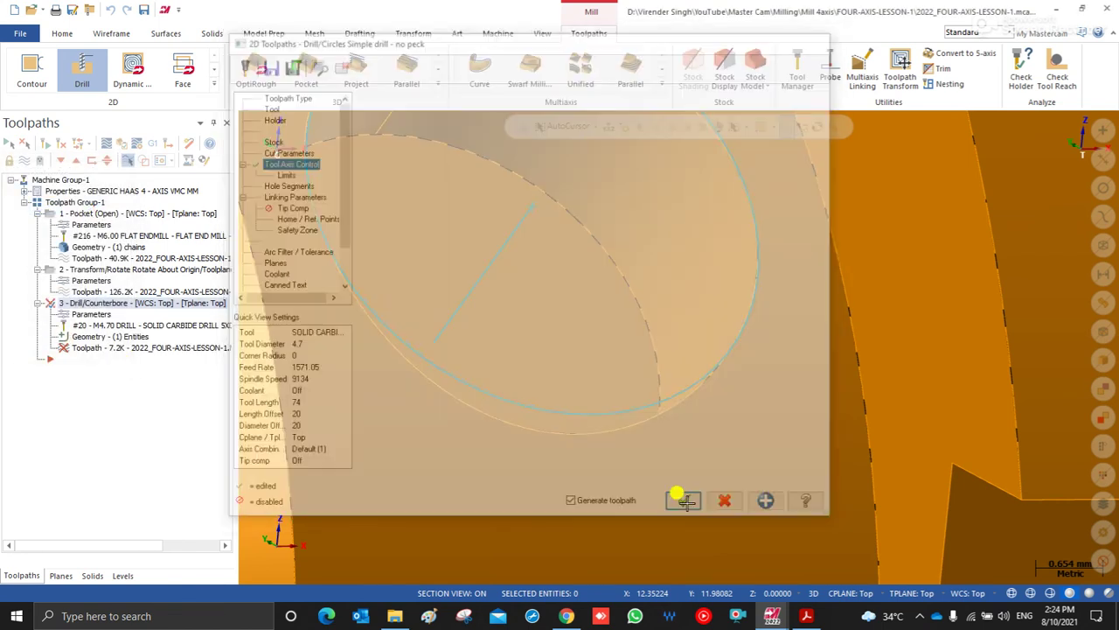
# - Enable the drill operation's clearance at 10 mm and set its retract to 1 mm
pyautogui.scroll(-7, 496, 428)
pyautogui.moveTo(496, 428); pyautogui.dragTo(499, 375, button='middle')
pyautogui.click(91, 313)
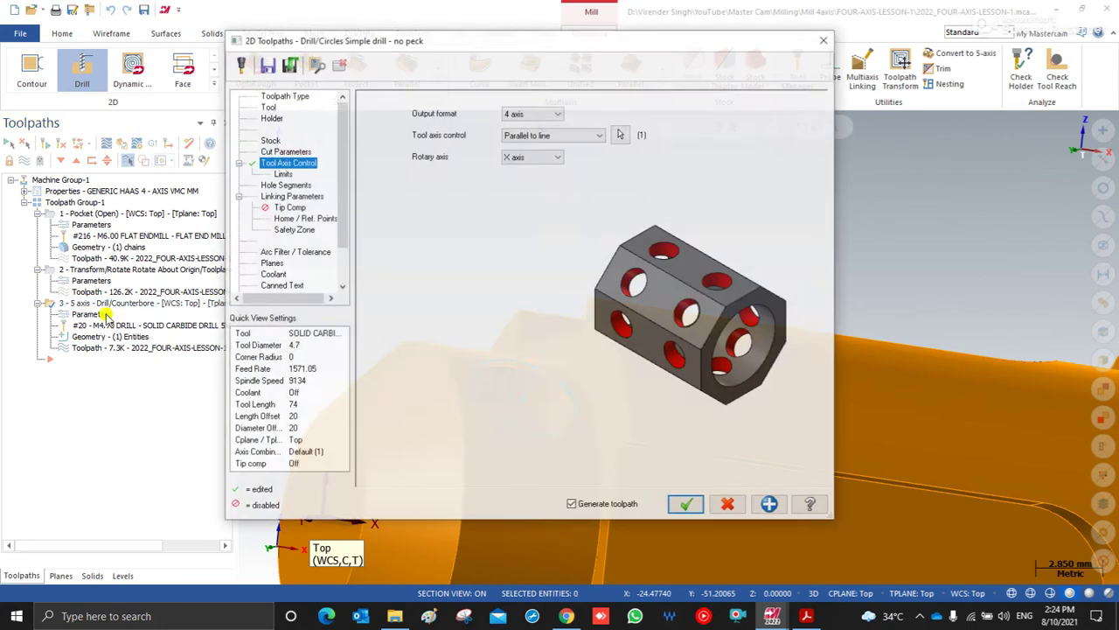
pyautogui.click(291, 195)
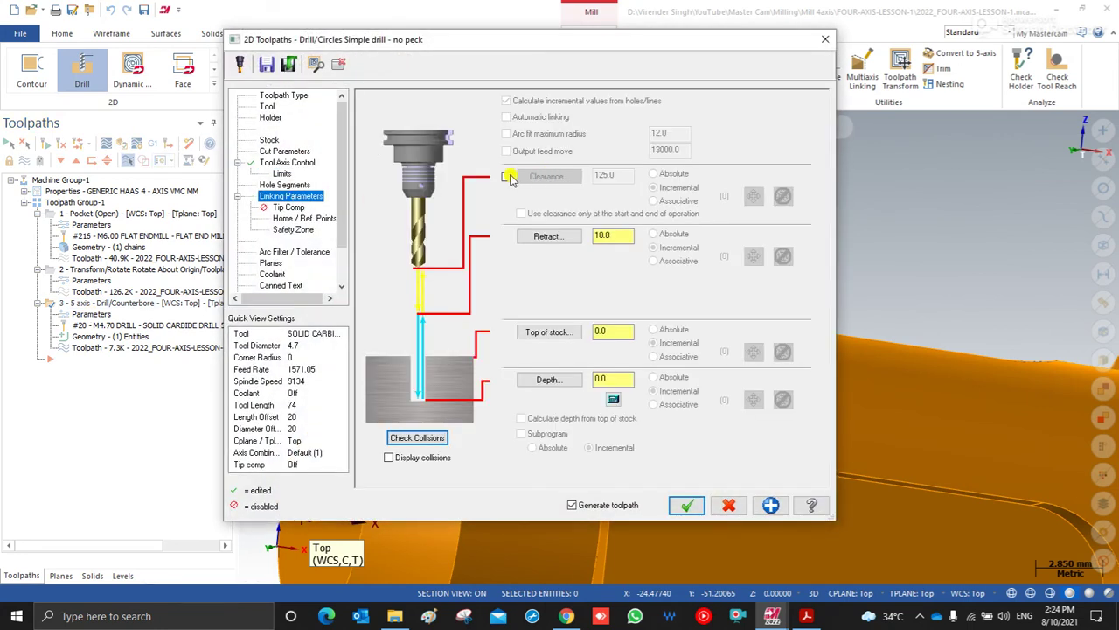
pyautogui.click(506, 177)
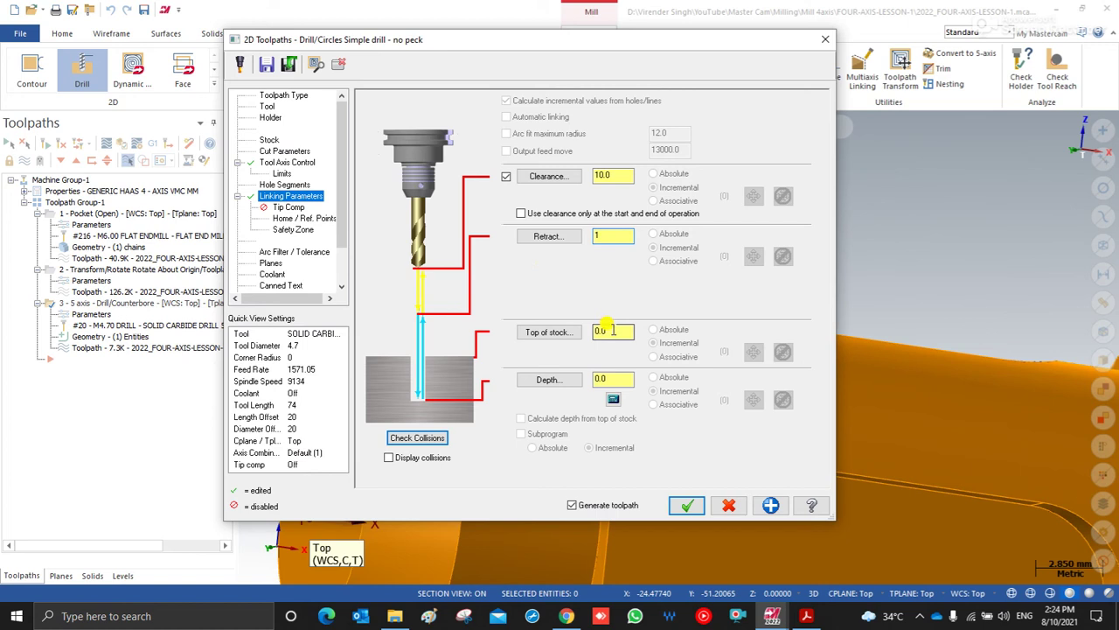
# - Take the top of stock from the hole's top centre point, set the retract to 1 mm, and regenerate the drill toolpath
pyautogui.click(547, 332)
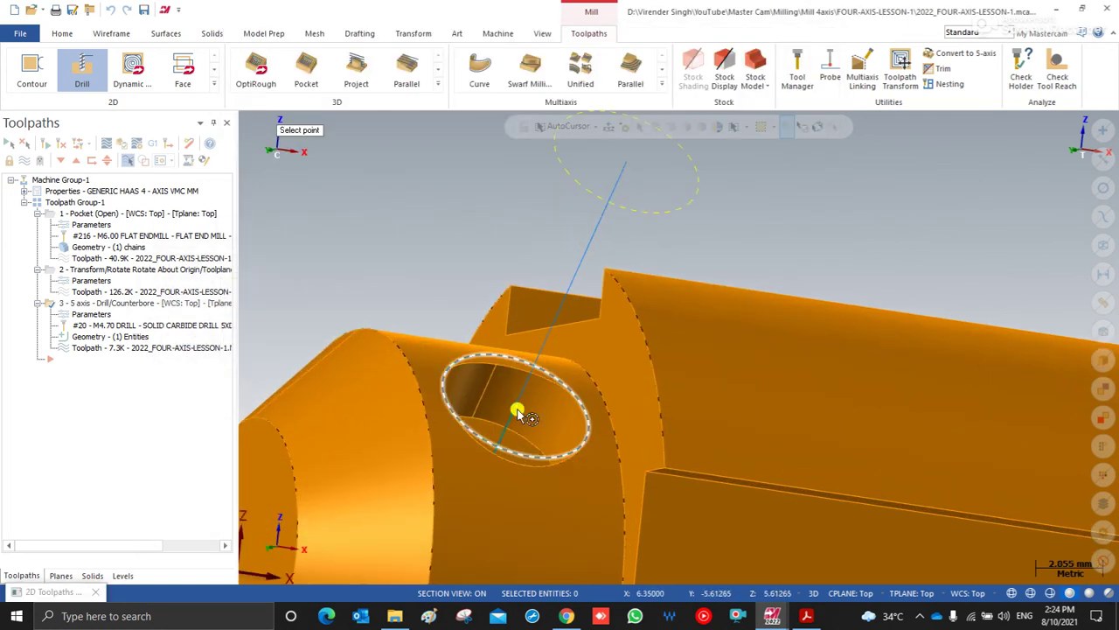
pyautogui.click(519, 411)
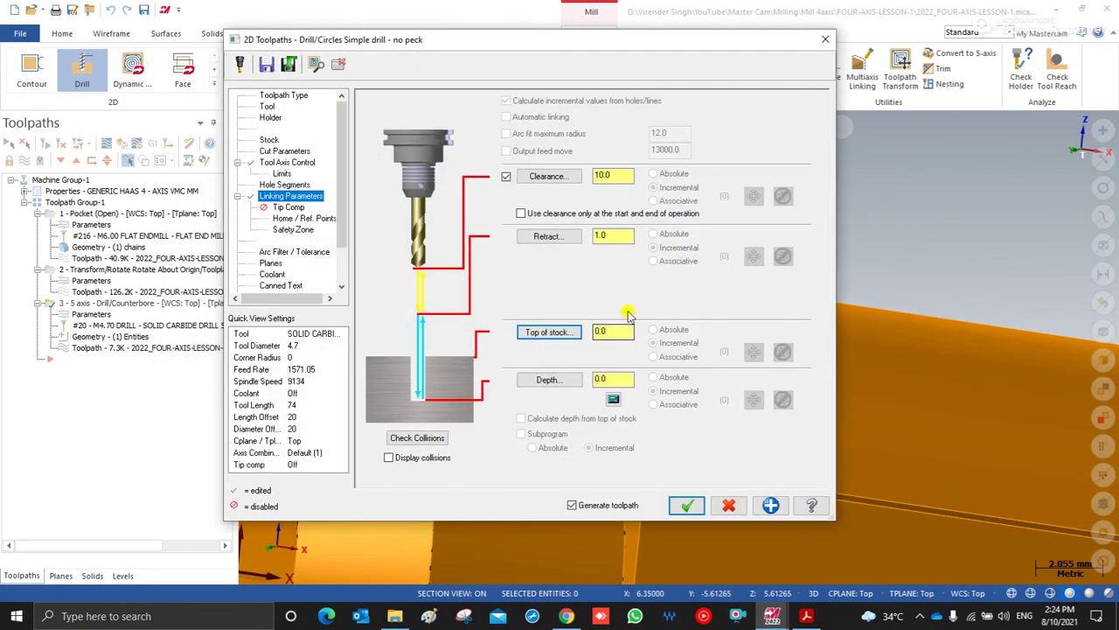
pyautogui.click(562, 244)
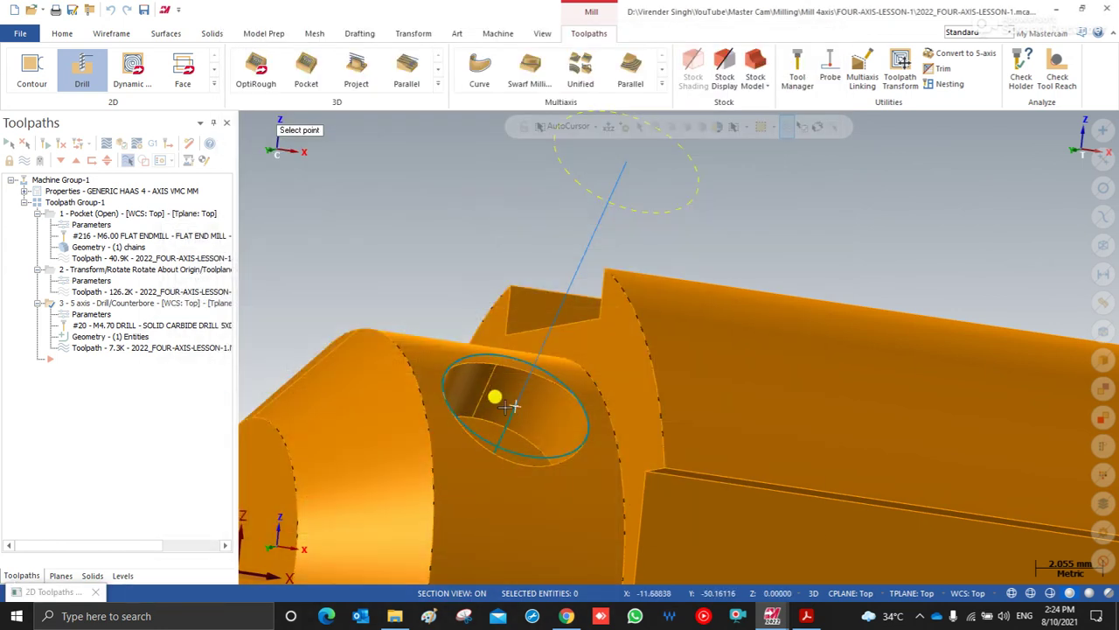
pyautogui.click(516, 410)
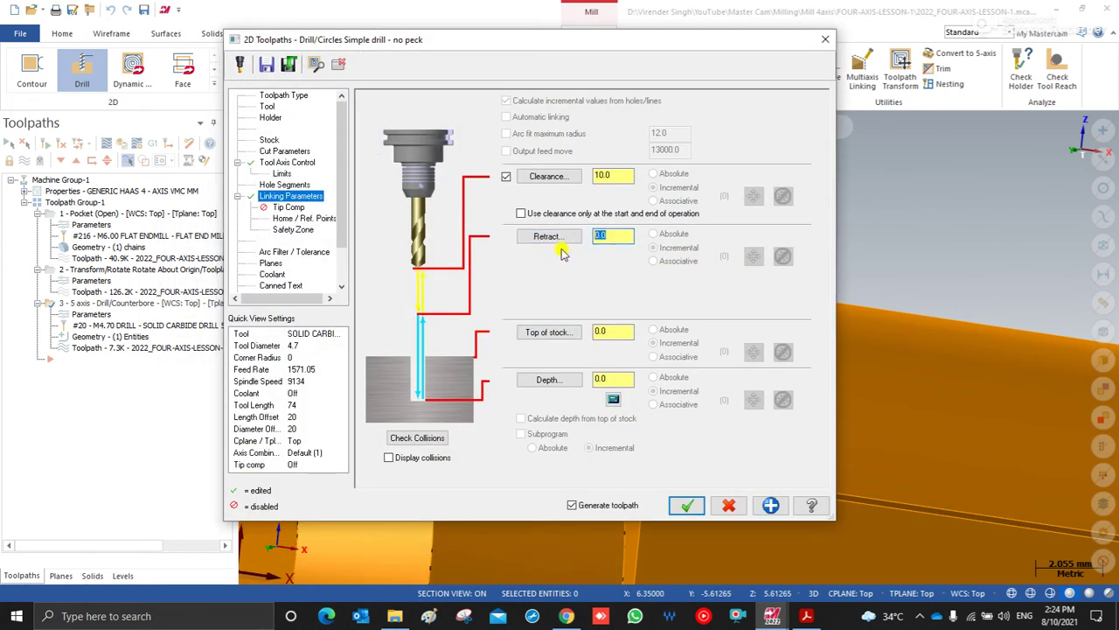
pyautogui.click(686, 505)
# - Backplot the drill operation to check the tool's orientation along the hole's axis
pyautogui.moveTo(542, 324); pyautogui.dragTo(512, 390, button='middle')
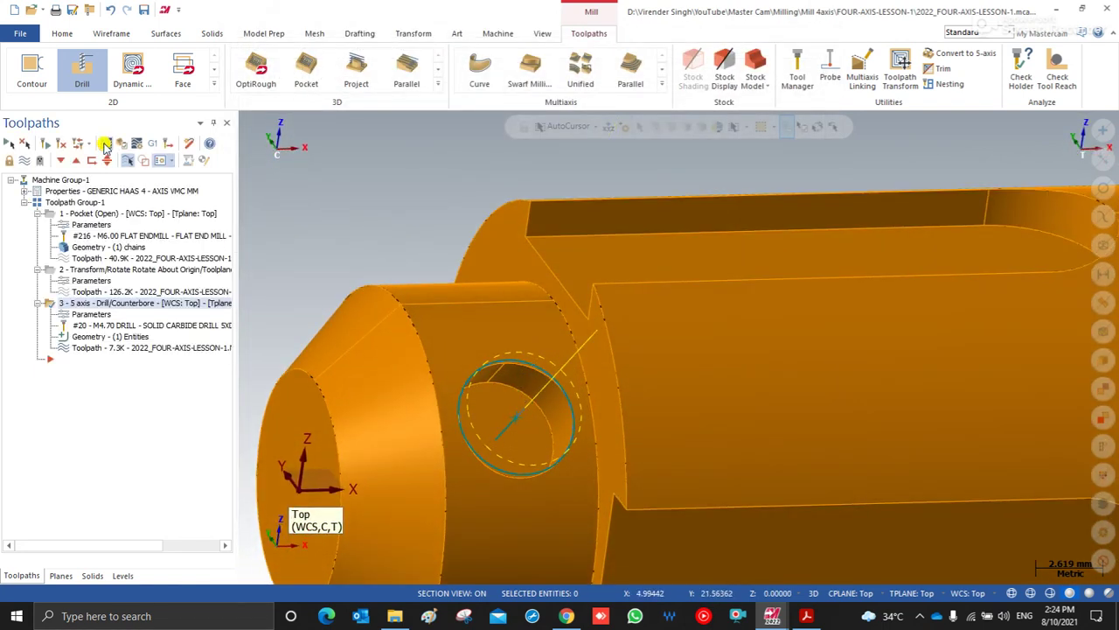
pyautogui.click(103, 144)
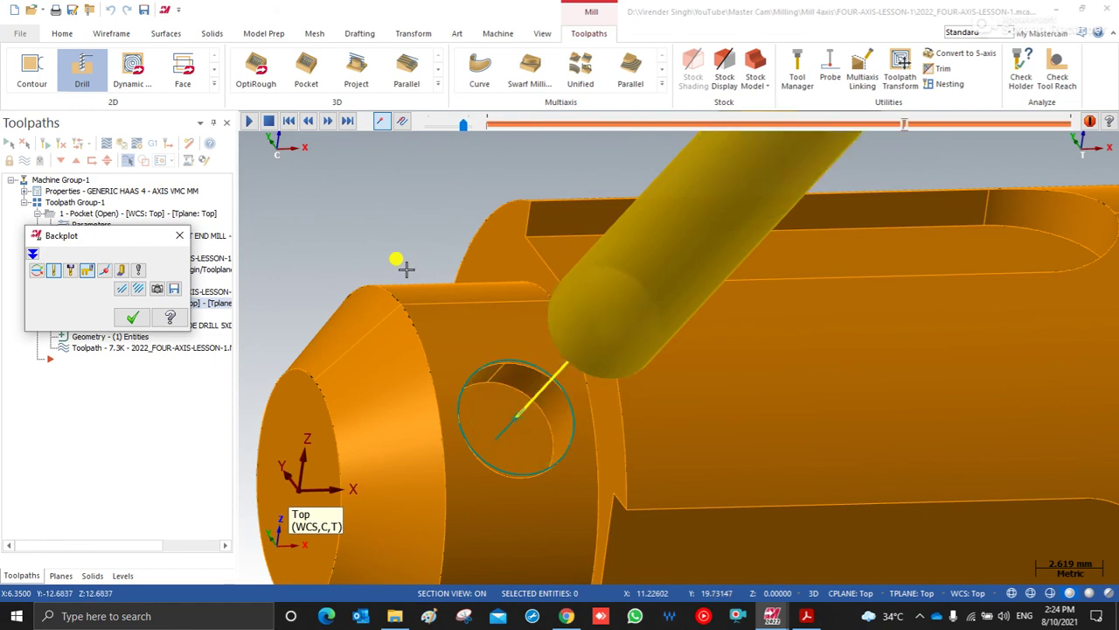
pyautogui.press('Escape')
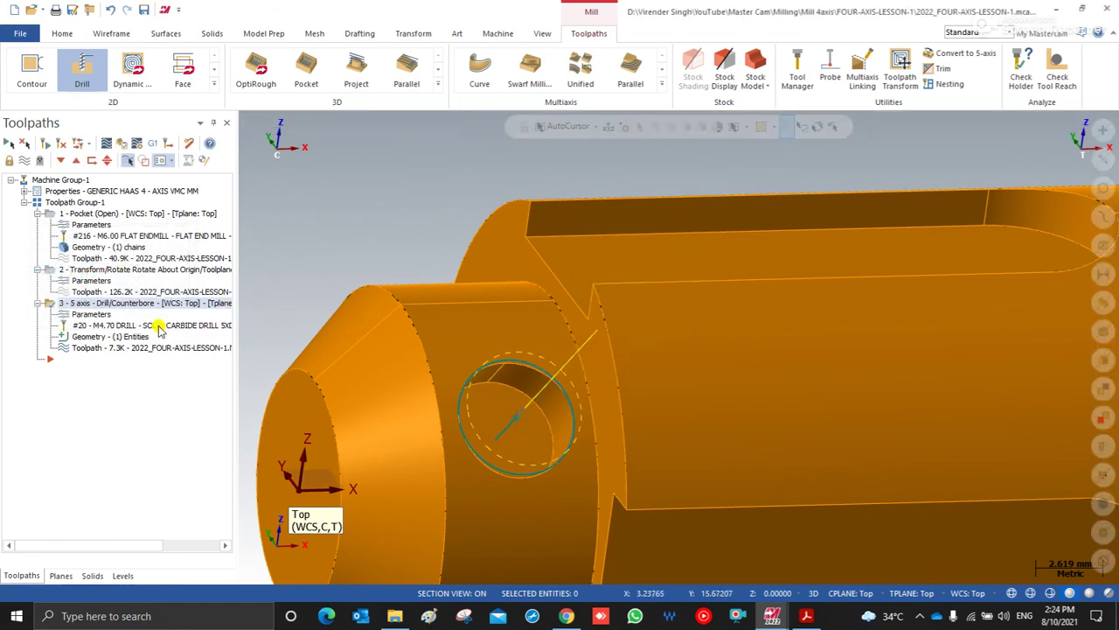
# - Set the drill depth to -2.651372 from the axis line's bottom end plus the calculated drill tip depth, and regenerate the toolpath
pyautogui.click(91, 313)
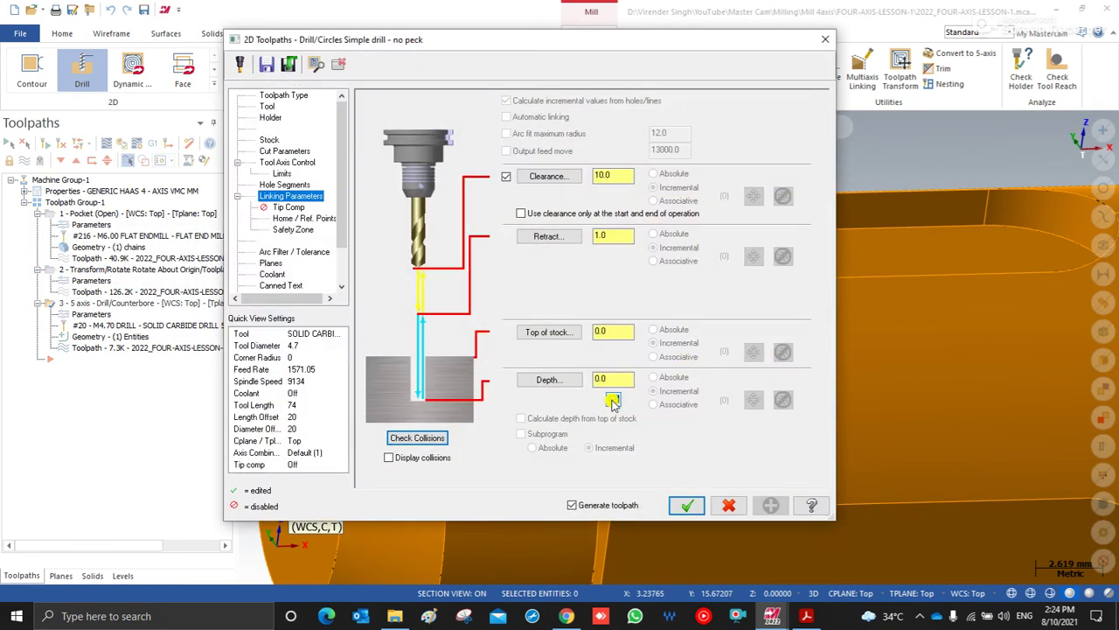
pyautogui.click(612, 400)
pyautogui.click(87, 317)
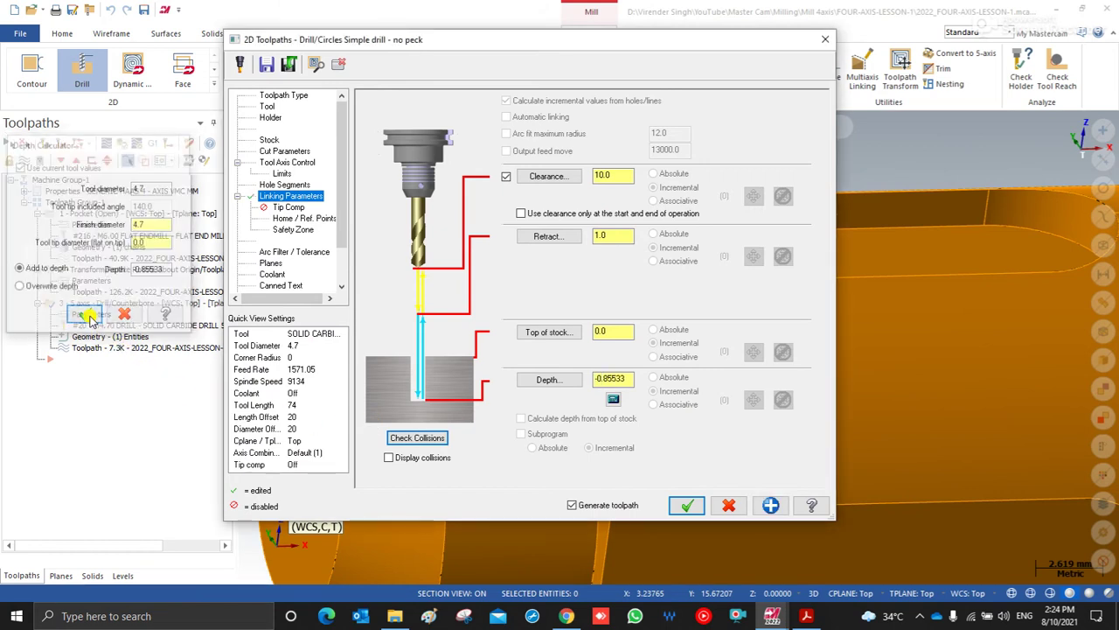
pyautogui.click(538, 383)
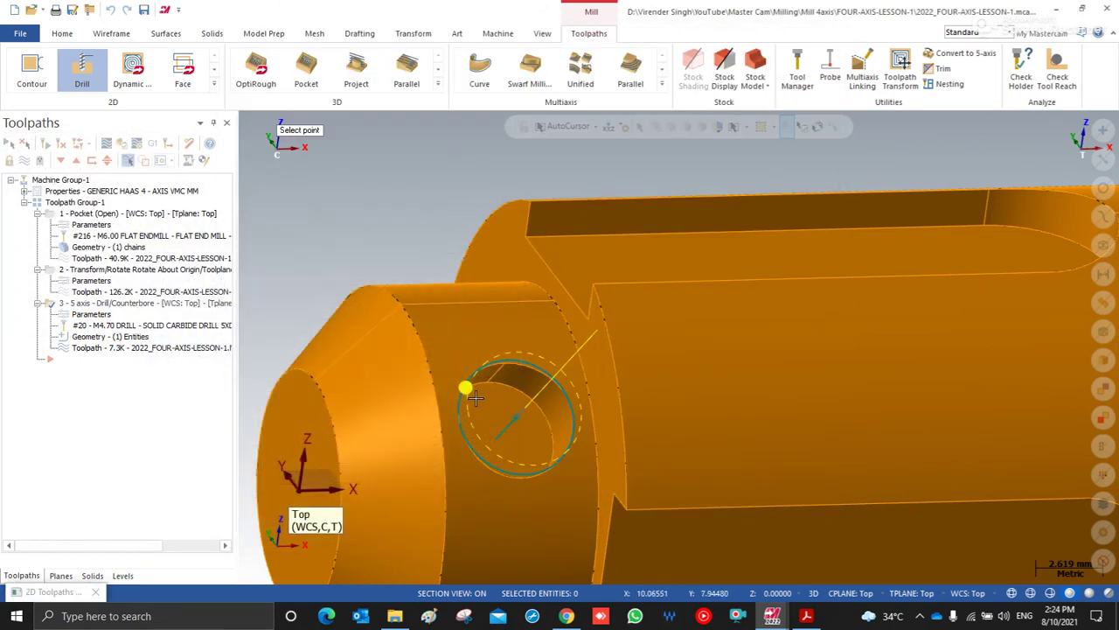
pyautogui.click(509, 450)
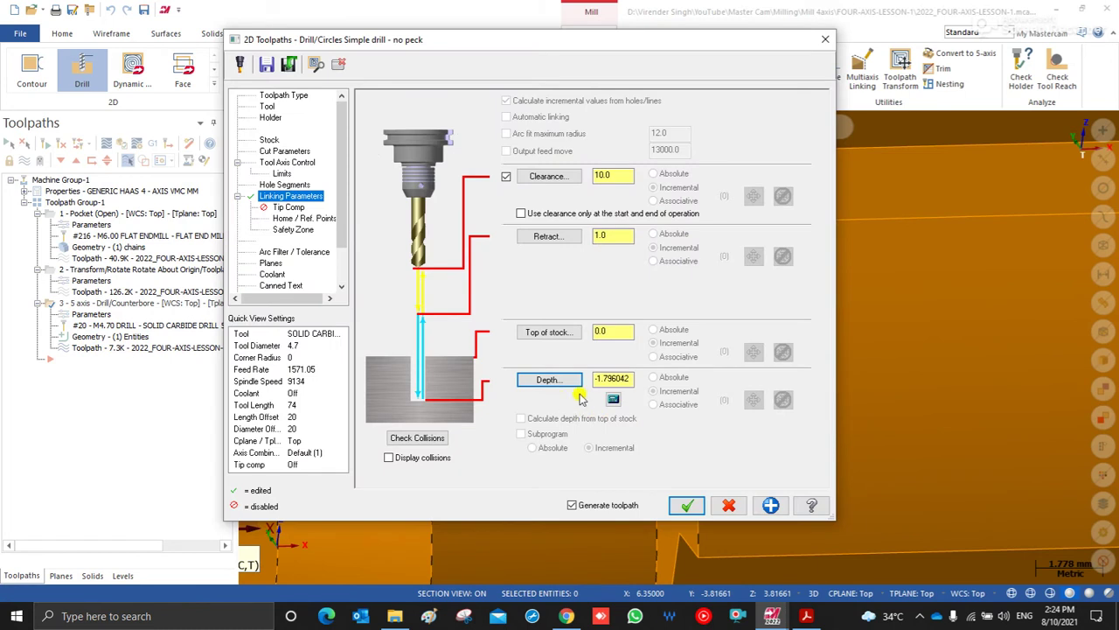
pyautogui.click(612, 399)
pyautogui.click(87, 317)
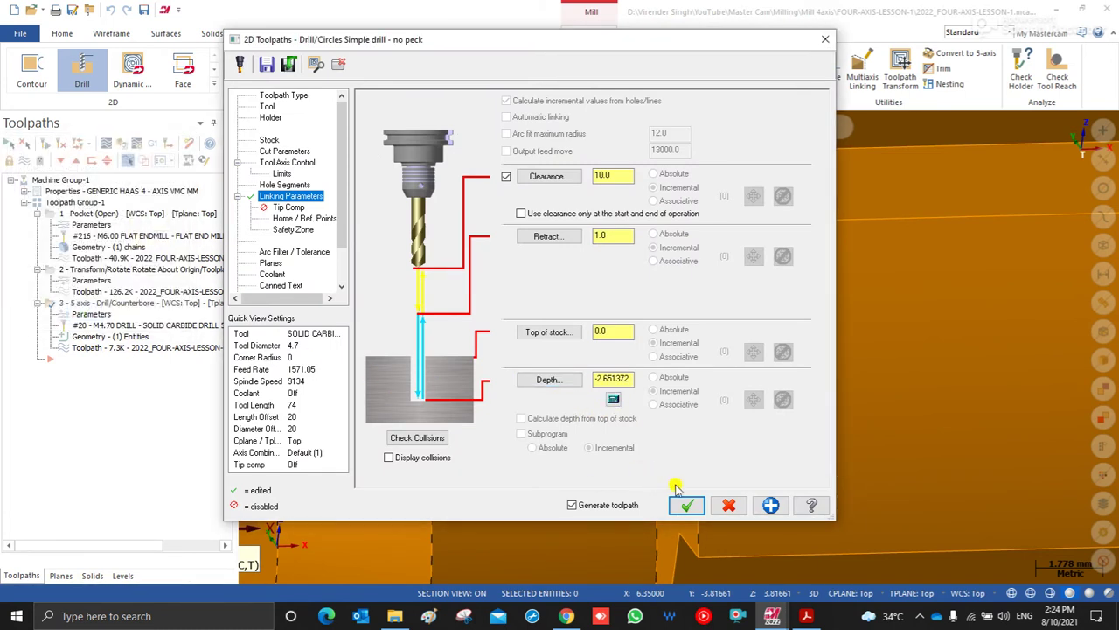
pyautogui.click(685, 500)
# - Compare the pocket, rotated and drill toolpaths around the shaft, finishing in the Top view
pyautogui.scroll(-3, 505, 314)
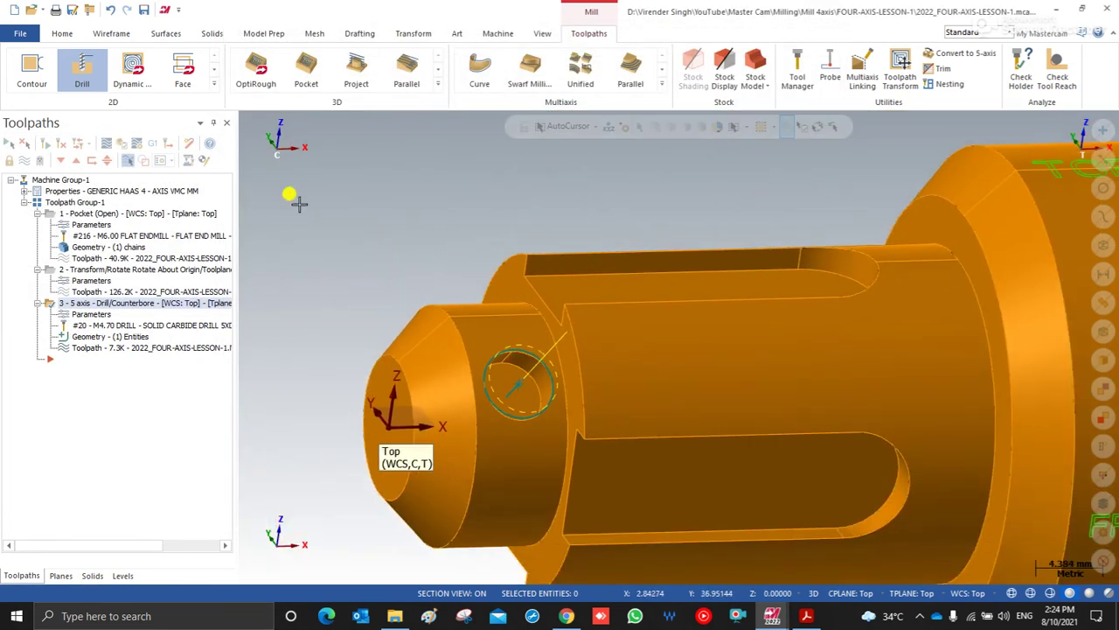
pyautogui.scroll(-5, 445, 297)
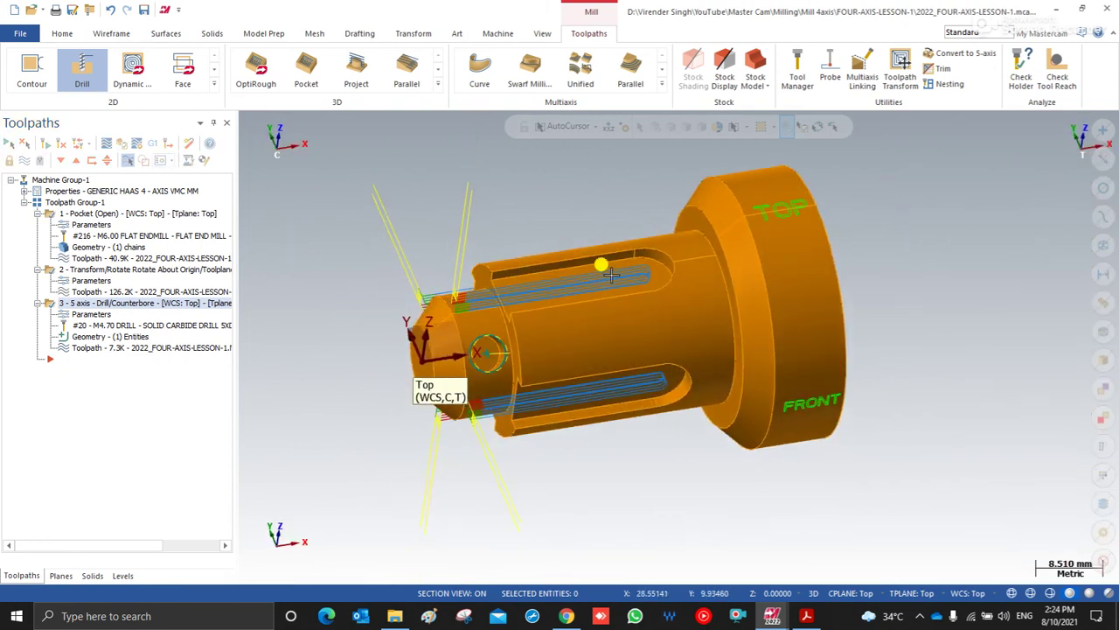
pyautogui.click(144, 269)
pyautogui.moveTo(403, 340); pyautogui.dragTo(393, 281, button='middle')
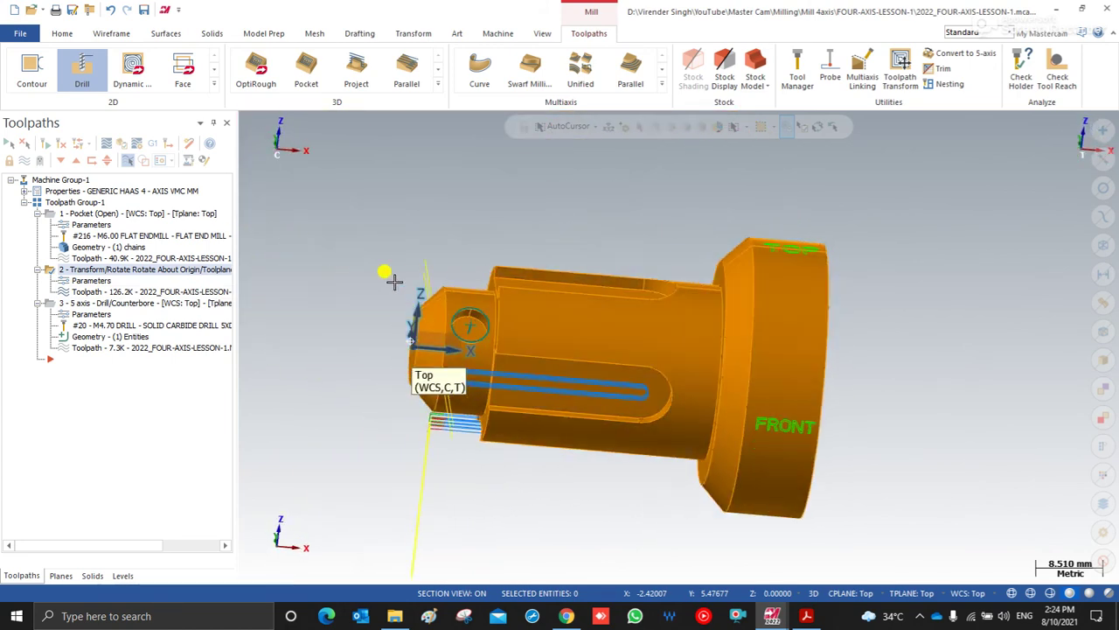
pyautogui.click(109, 304)
pyautogui.scroll(1, 335, 222)
pyautogui.rightClick(335, 222)
pyautogui.click(354, 295)
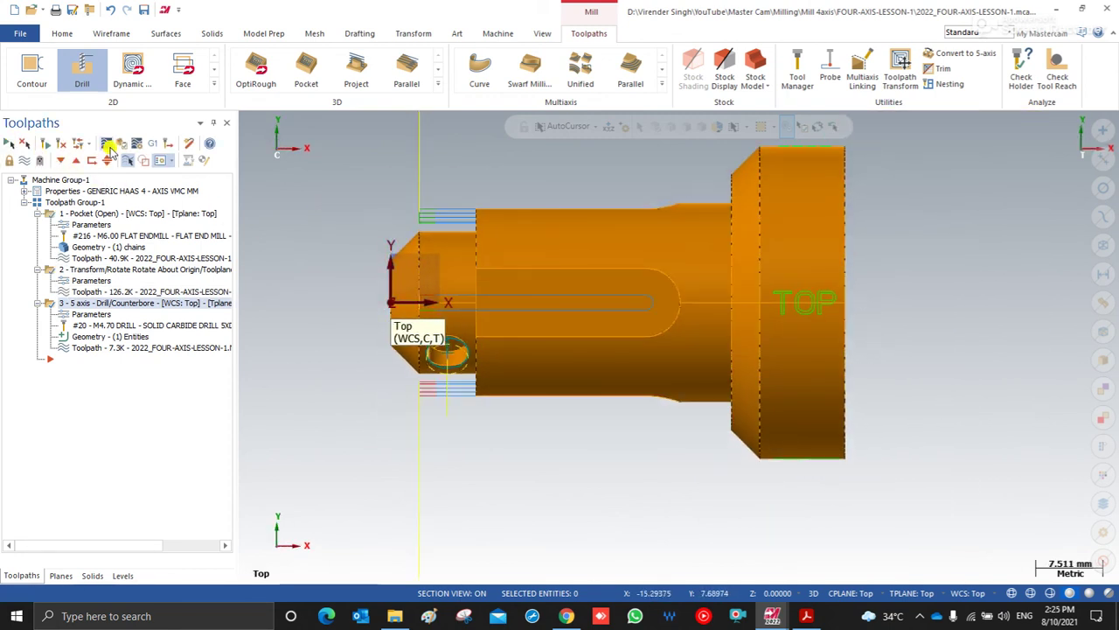
# - Open all operations in Verify to check the current stock shape against the shaft, and close the simulator
pyautogui.click(125, 144)
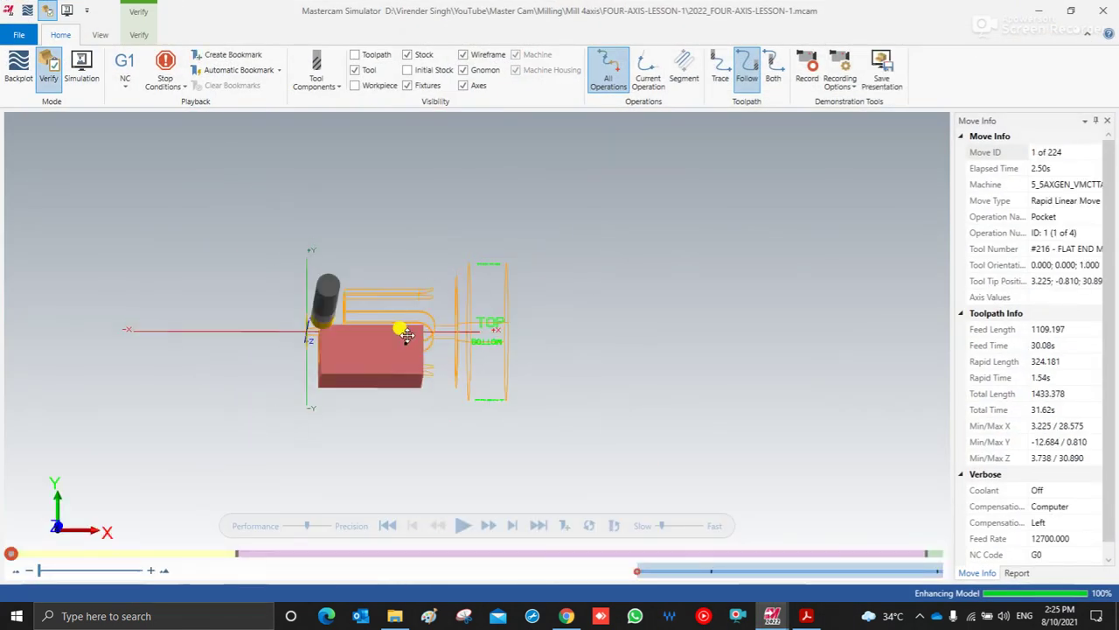
pyautogui.moveTo(400, 284); pyautogui.dragTo(438, 274)
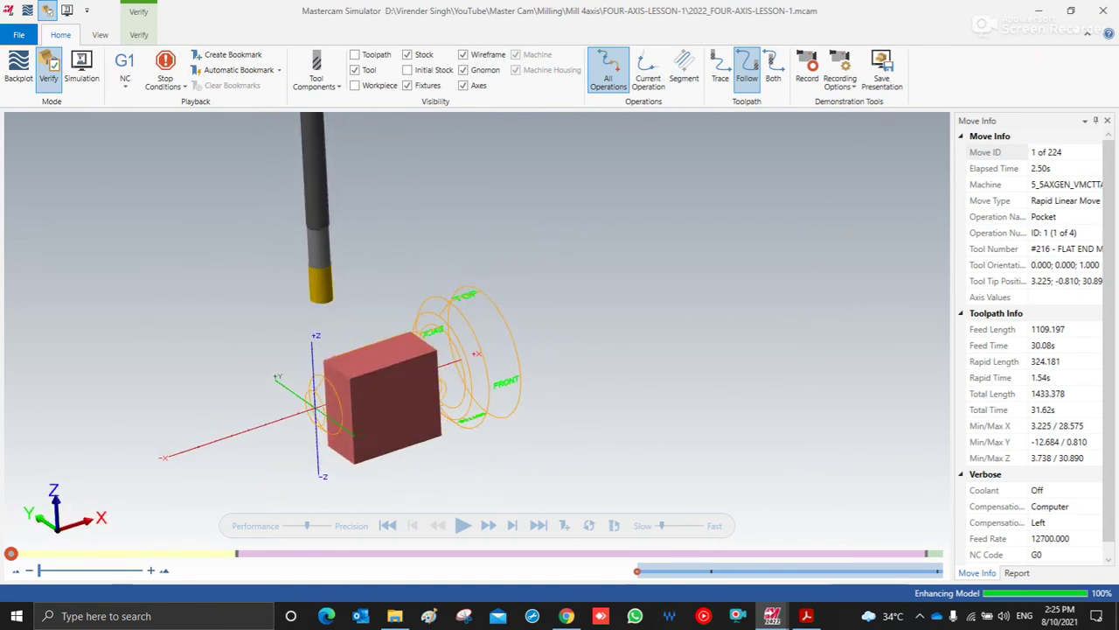
pyautogui.click(1102, 11)
# - Show the SOLID-STL level and hide the PART and TEXT levels so only the stock solid is displayed
pyautogui.click(122, 576)
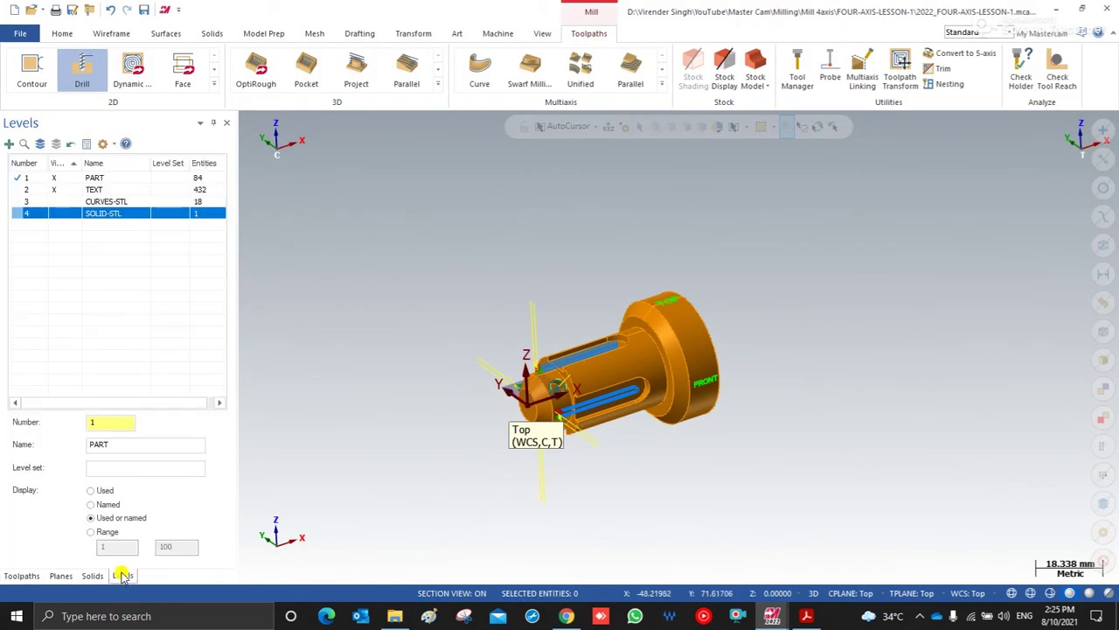
pyautogui.click(58, 214)
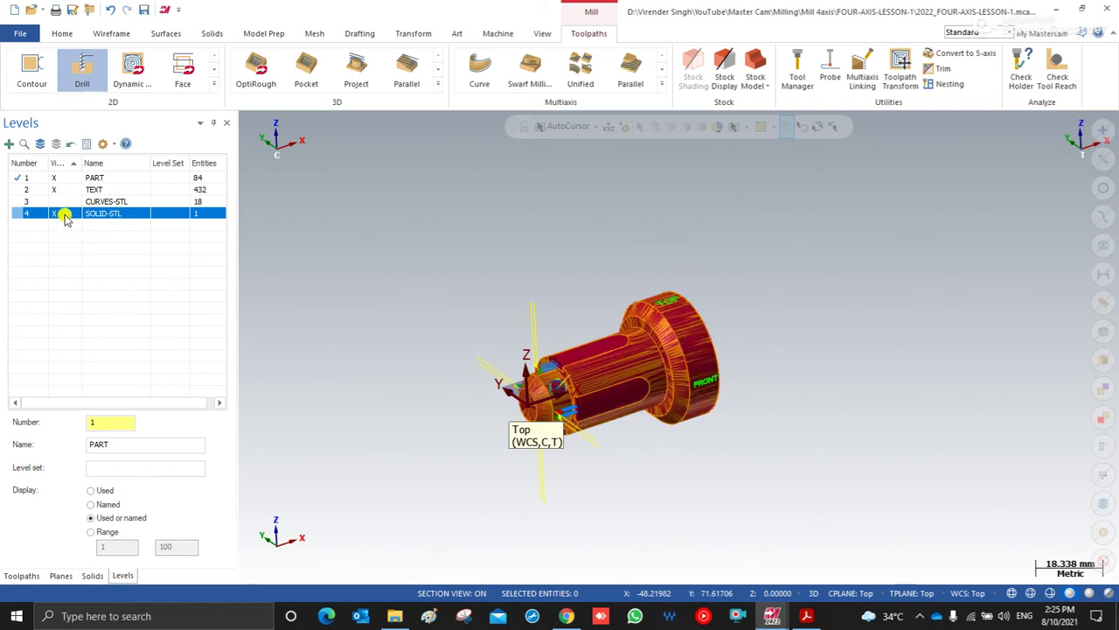
pyautogui.click(53, 178)
pyautogui.click(53, 189)
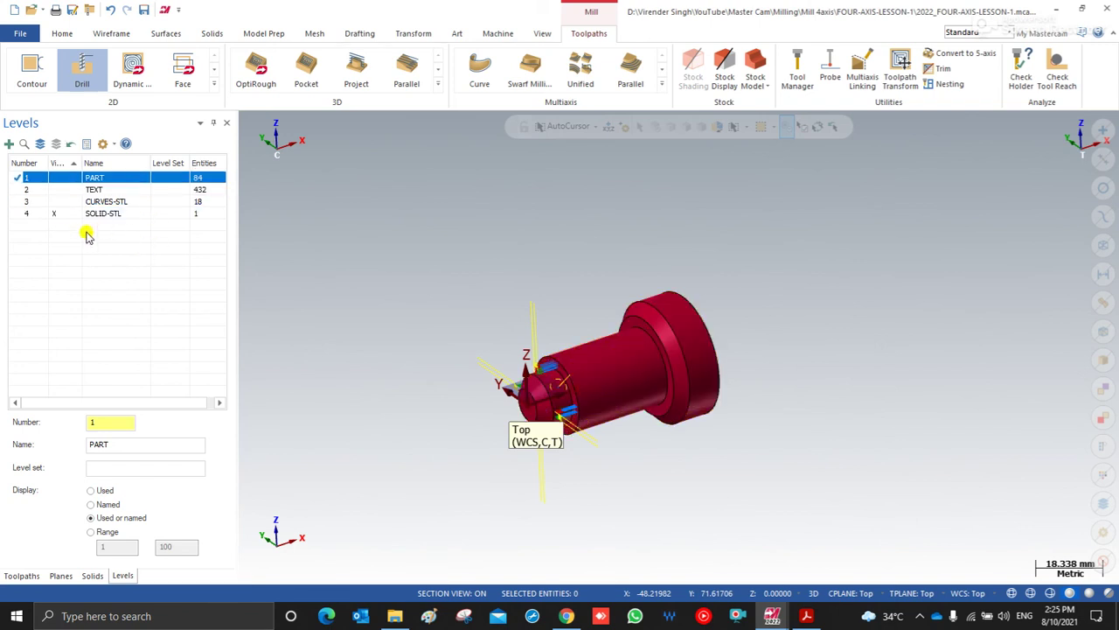
# - Set the machine group's stock shape to Solid/Mesh and pick the displayed shaft solid as stock
pyautogui.click(21, 576)
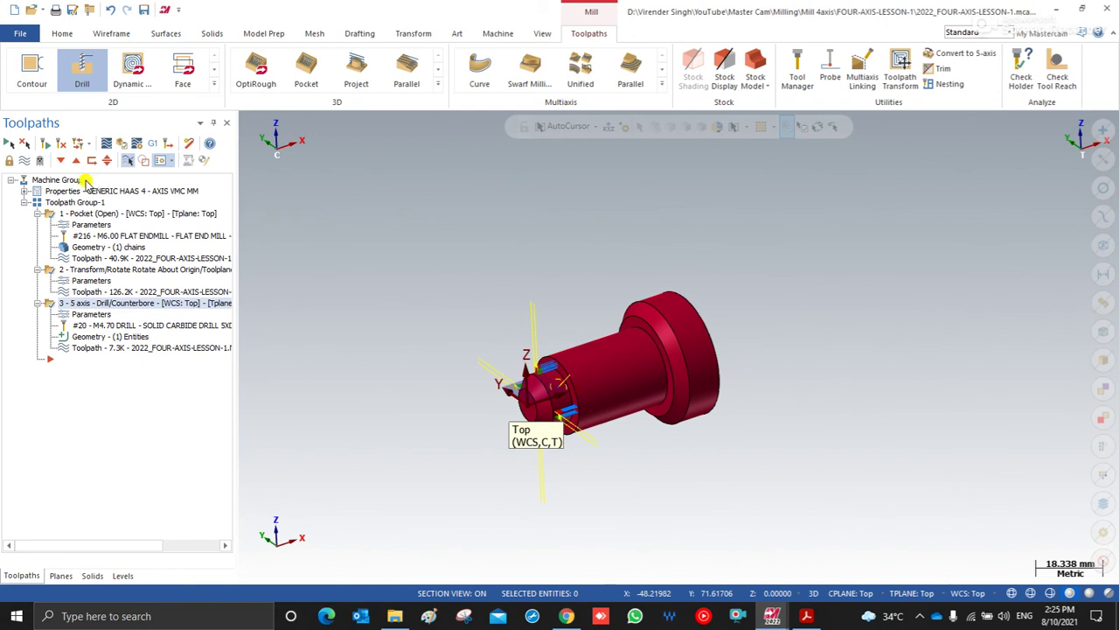
pyautogui.click(24, 190)
pyautogui.click(86, 226)
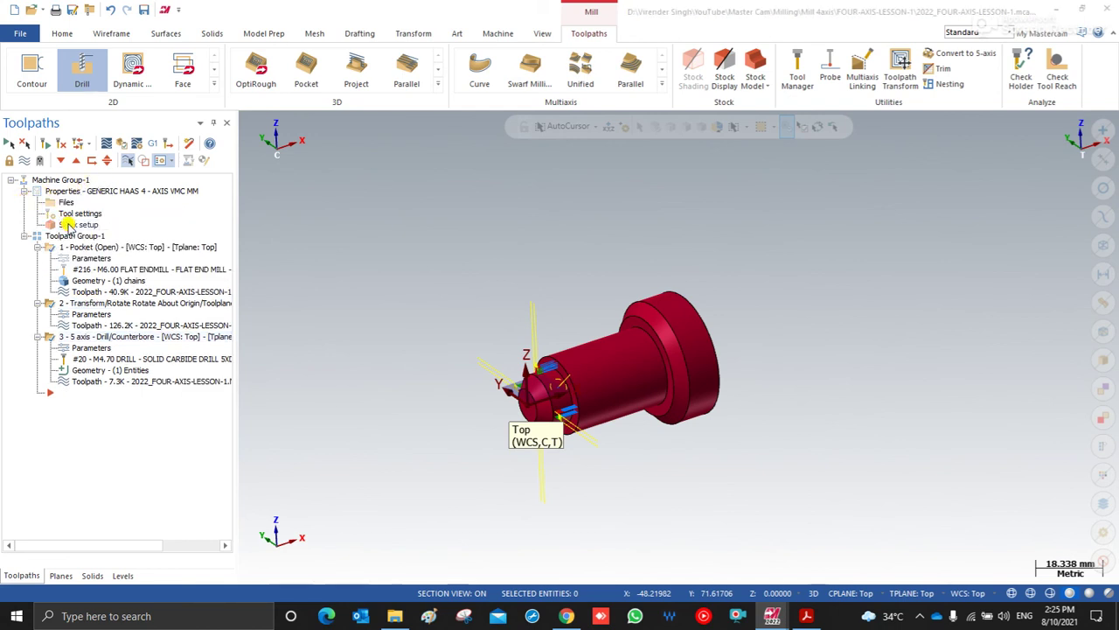
pyautogui.click(67, 251)
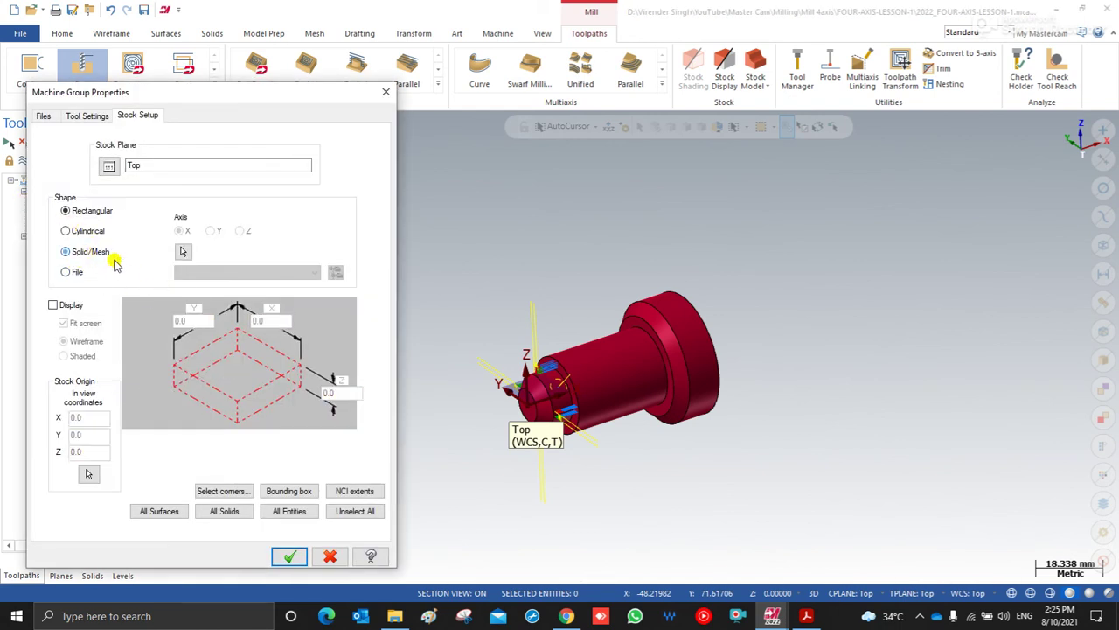
pyautogui.click(182, 251)
pyautogui.click(542, 393)
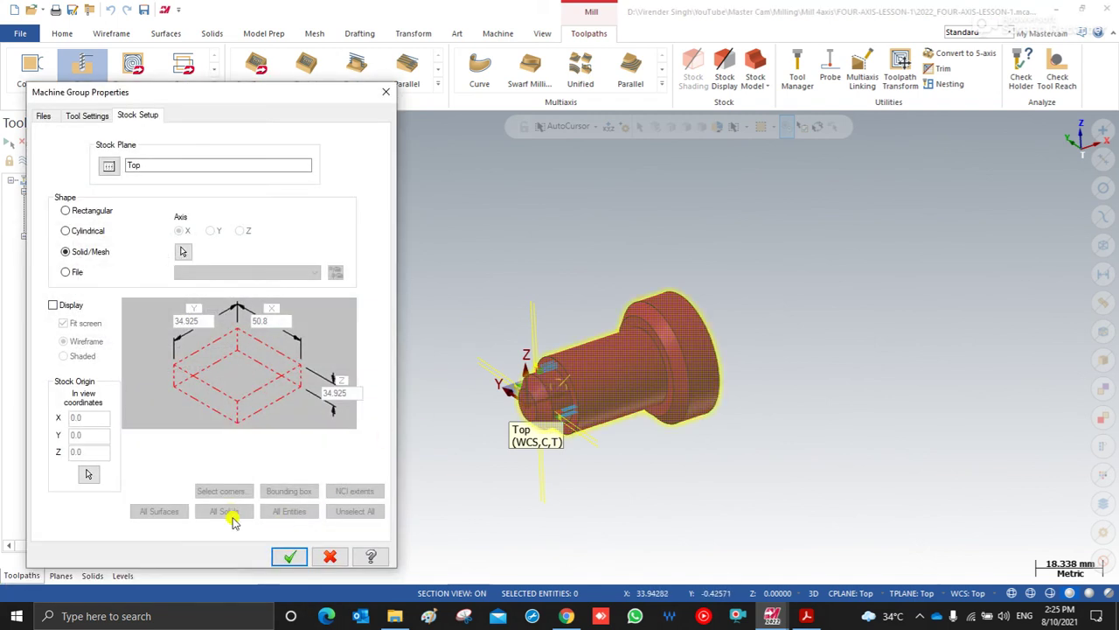
pyautogui.click(286, 557)
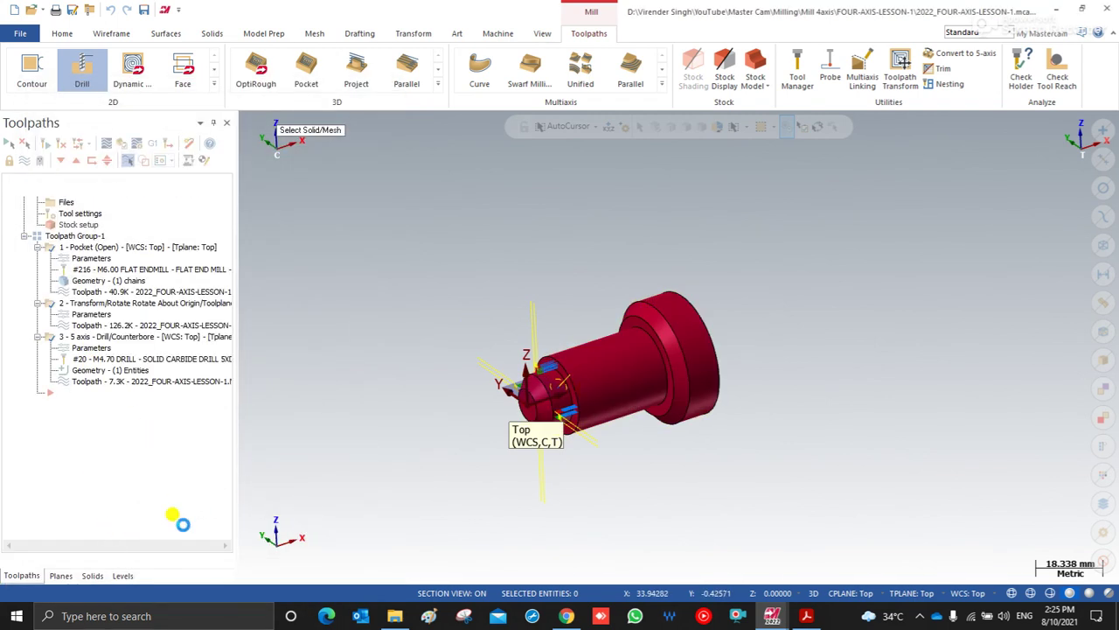
# - Show the PART and TEXT levels again and hide the SOLID-STL level
pyautogui.click(93, 575)
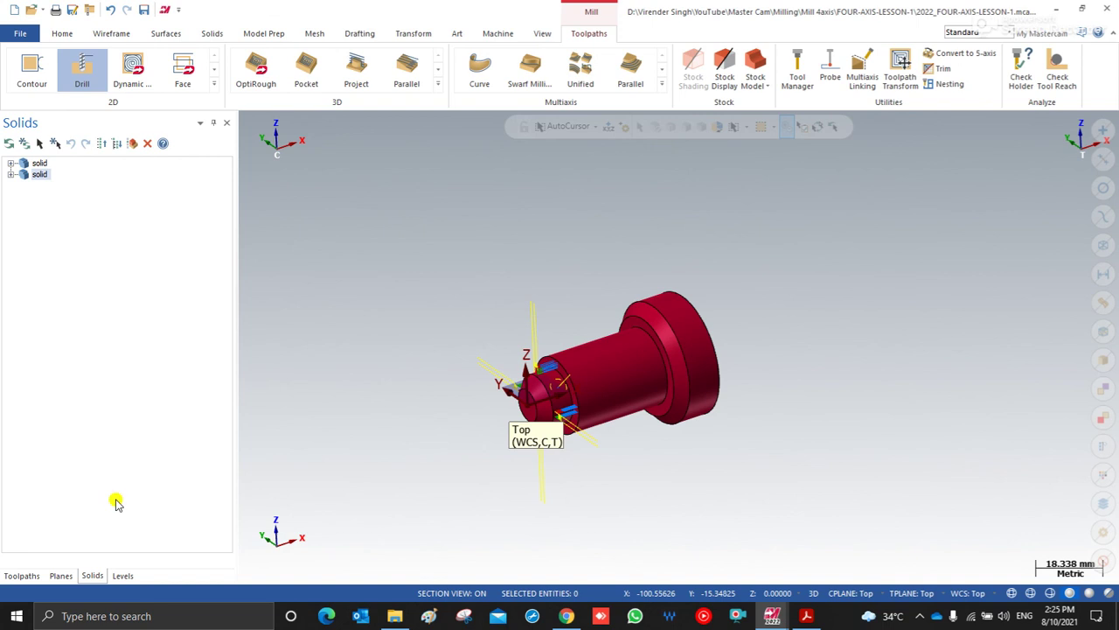
pyautogui.click(121, 576)
pyautogui.click(70, 189)
pyautogui.click(70, 201)
pyautogui.click(70, 178)
pyautogui.click(73, 214)
pyautogui.scroll(2, 595, 405)
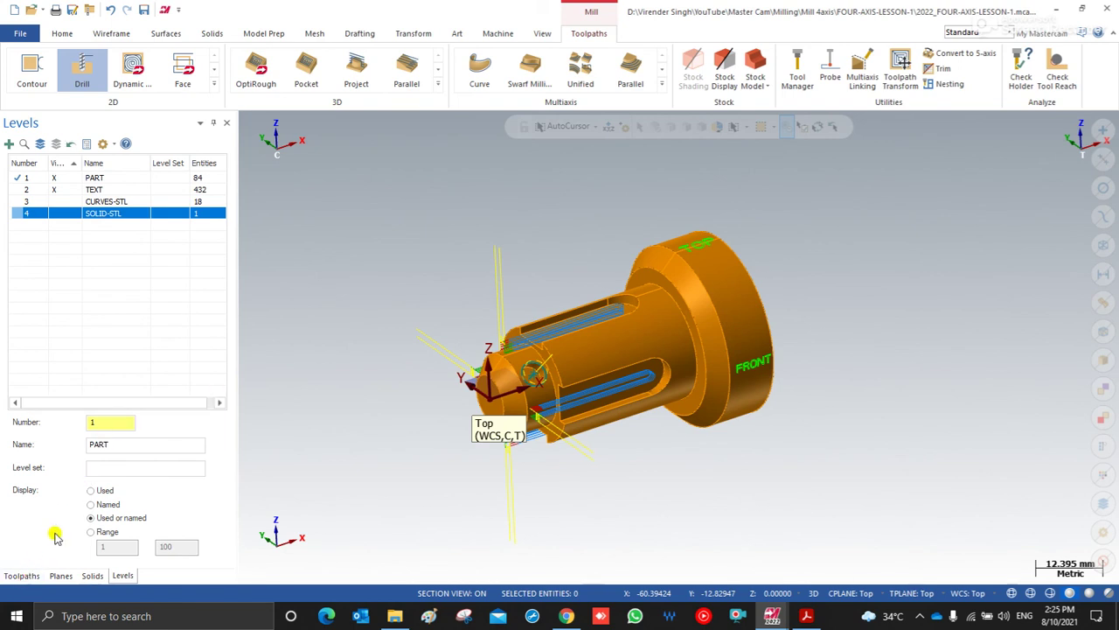
# - Review the stock source, simulation machine and part position in the simulator options
pyautogui.click(22, 576)
pyautogui.moveTo(390, 300); pyautogui.dragTo(462, 299, button='middle')
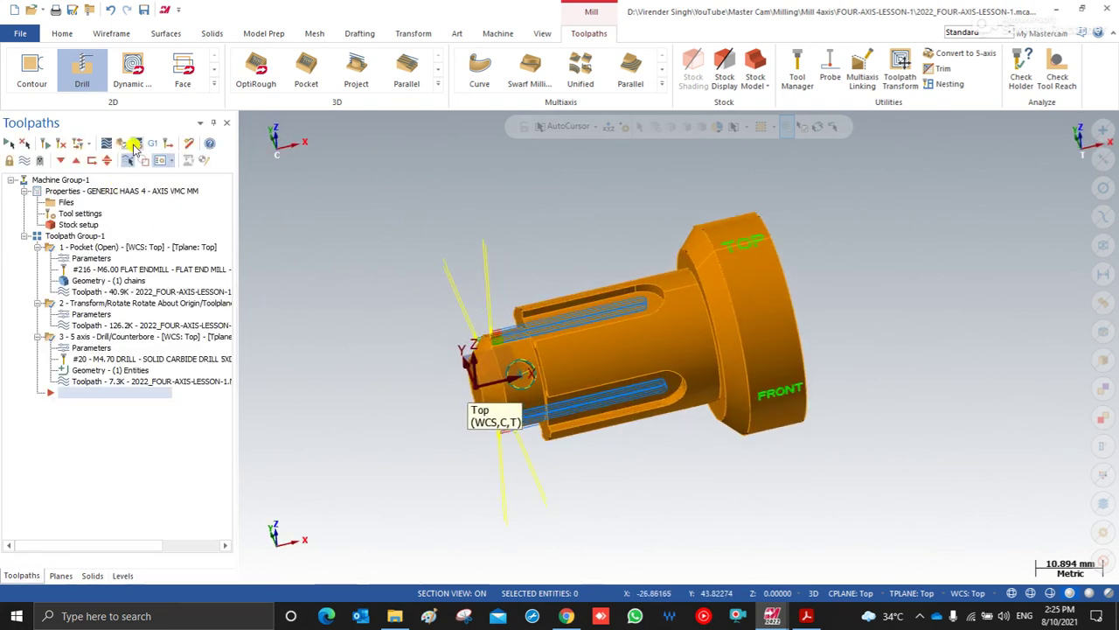
pyautogui.click(133, 145)
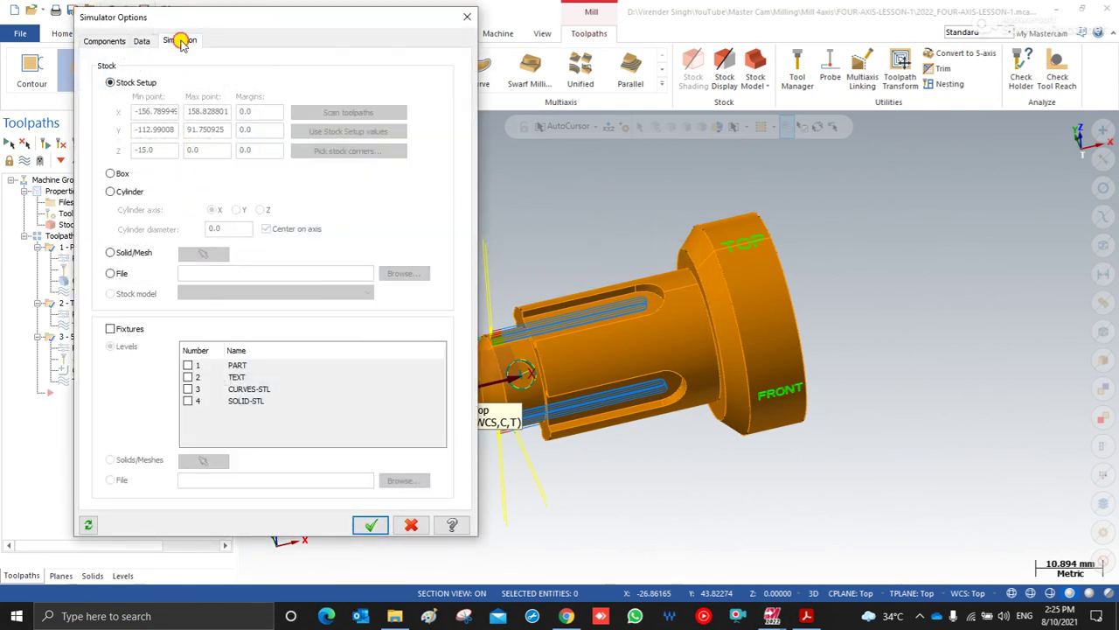
pyautogui.click(179, 41)
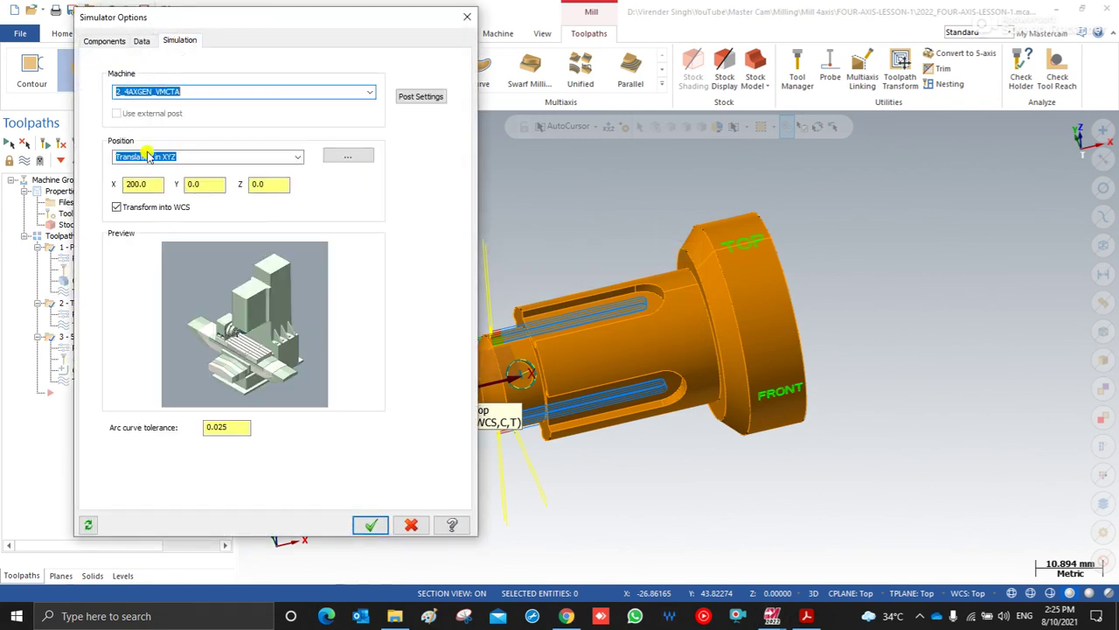
pyautogui.click(467, 17)
# - Verify the operations with the new stock and play the full machine simulation of the pocket, rotated and drill toolpaths
pyautogui.click(124, 144)
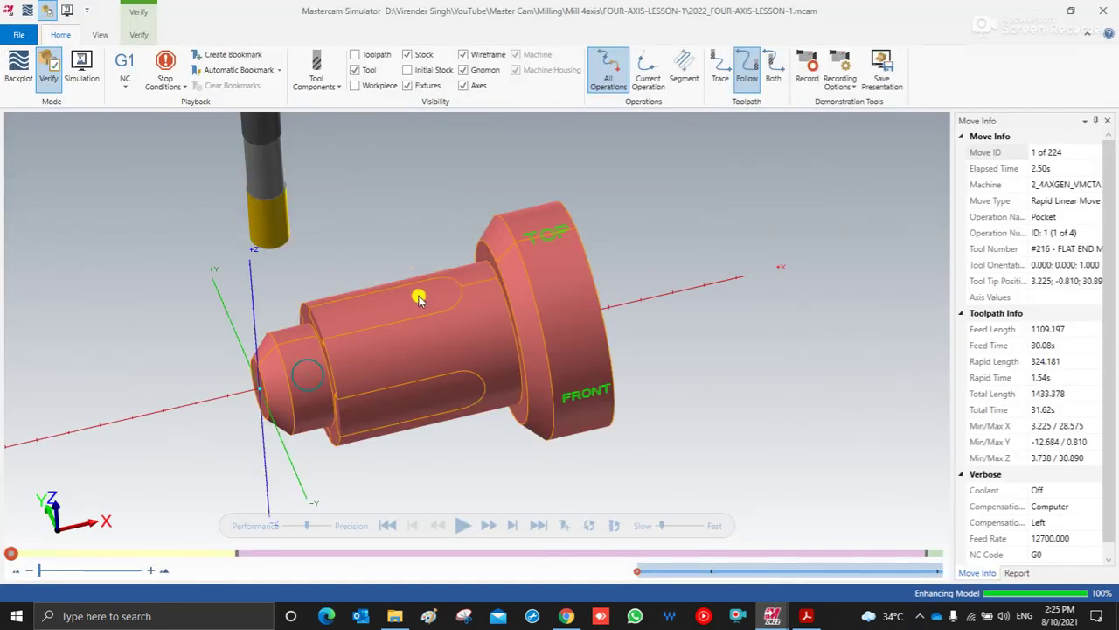
pyautogui.scroll(-5, 416, 290)
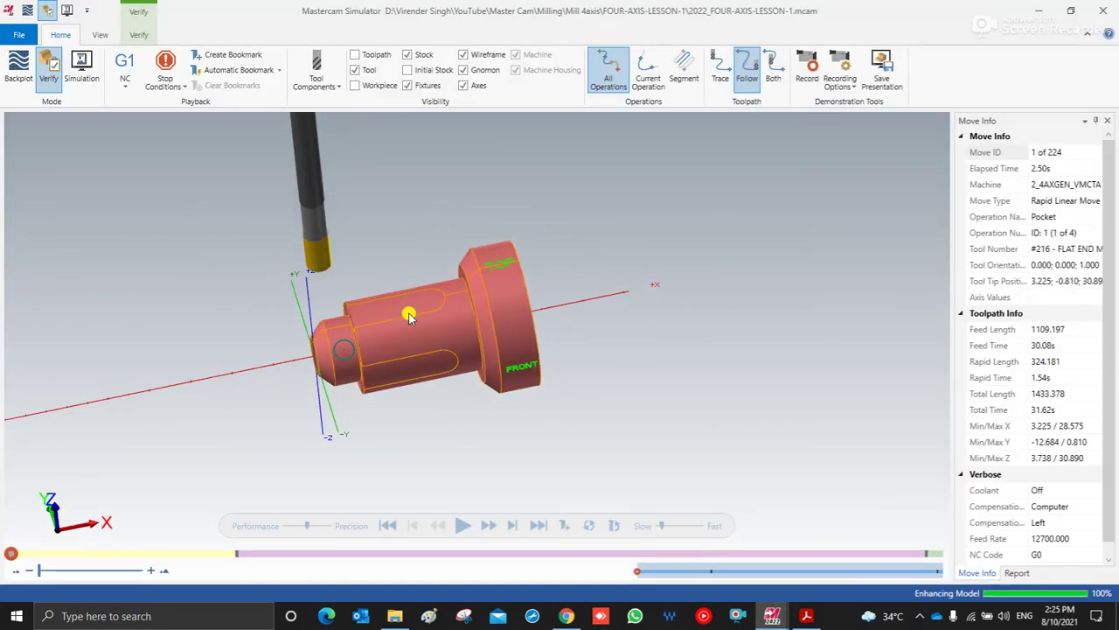
pyautogui.click(81, 77)
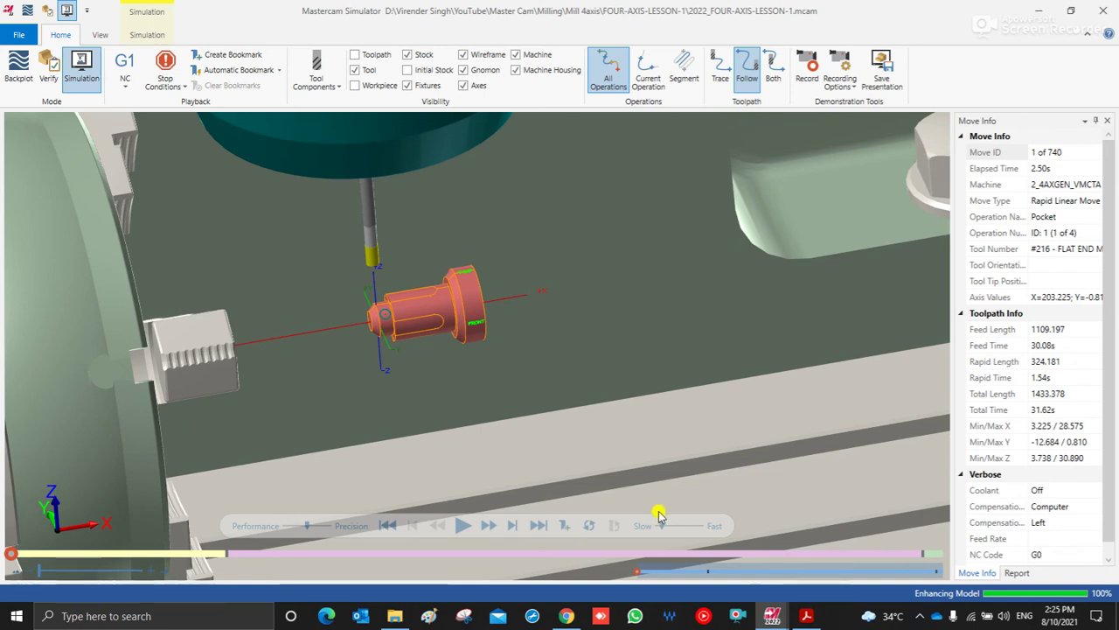
pyautogui.click(464, 525)
pyautogui.scroll(5, 405, 304)
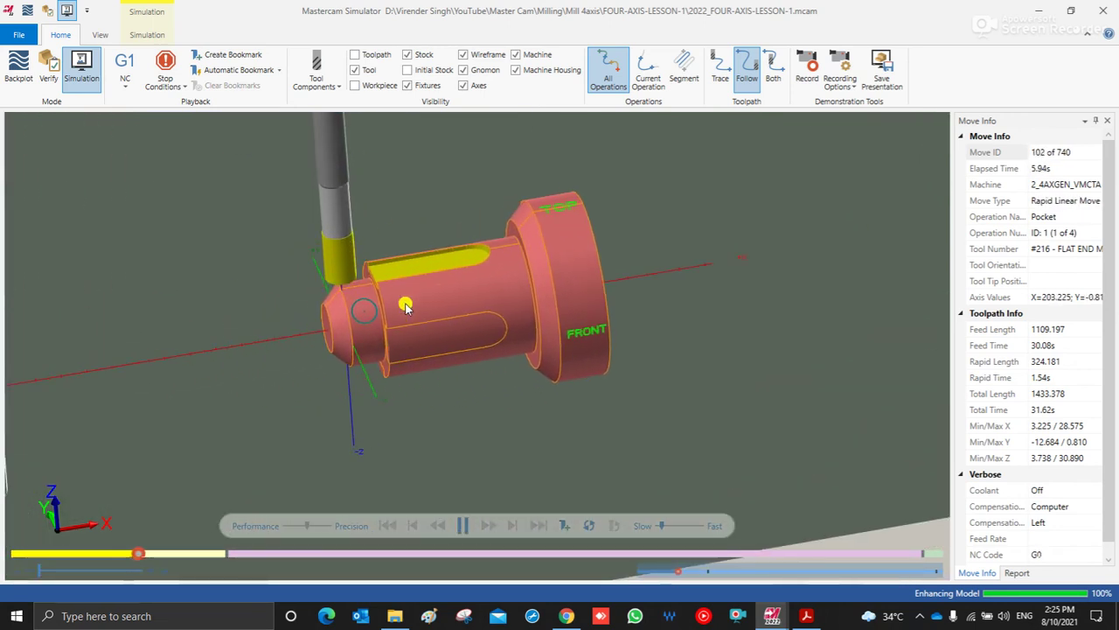
pyautogui.scroll(-3, 404, 304)
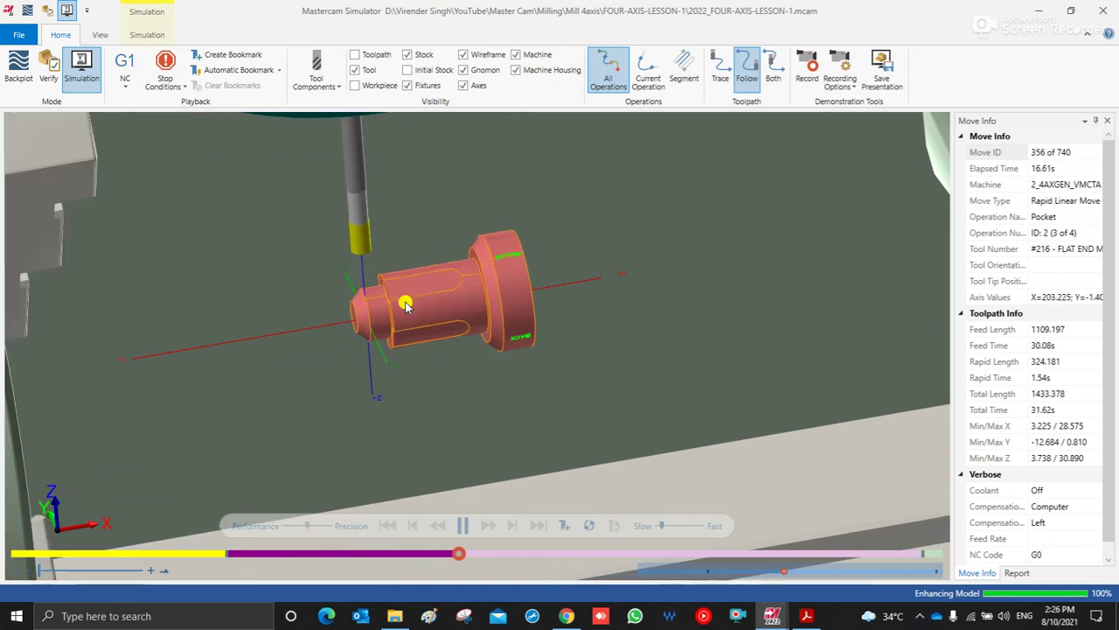
pyautogui.scroll(-3, 492, 320)
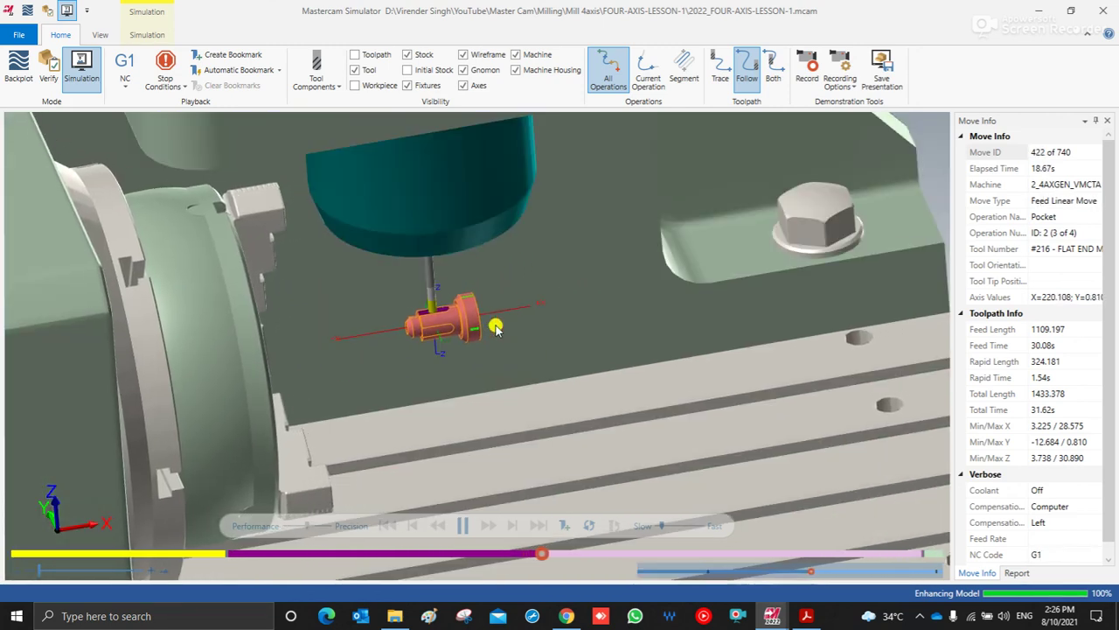
pyautogui.scroll(2, 495, 327)
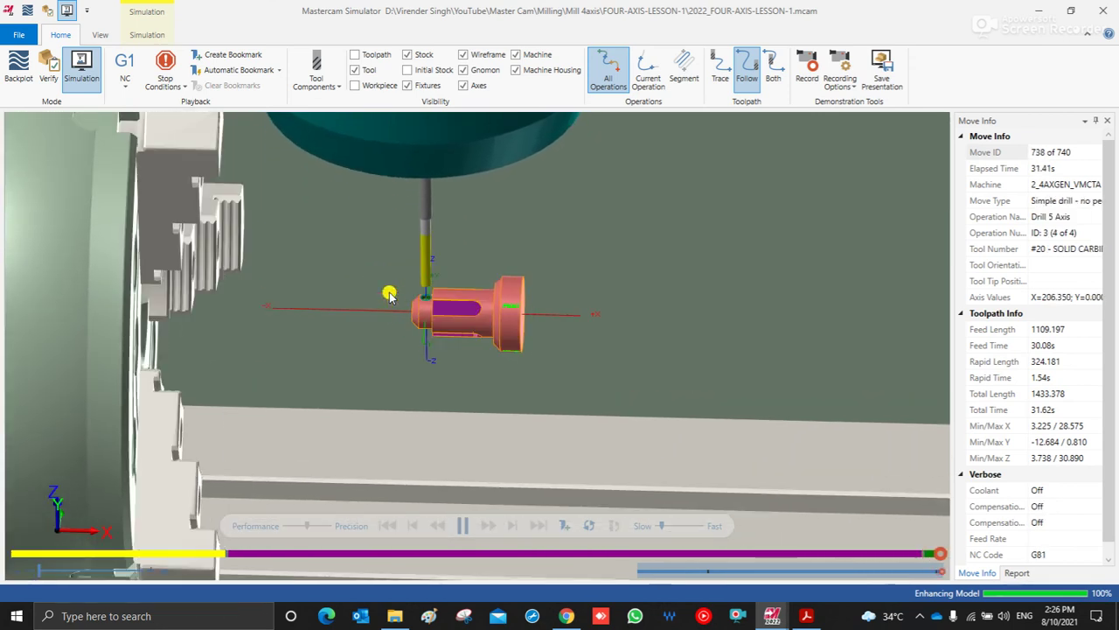
# - Examine the drilled radial hole and the milled slots on the simulated shaft up close
pyautogui.scroll(5, 429, 303)
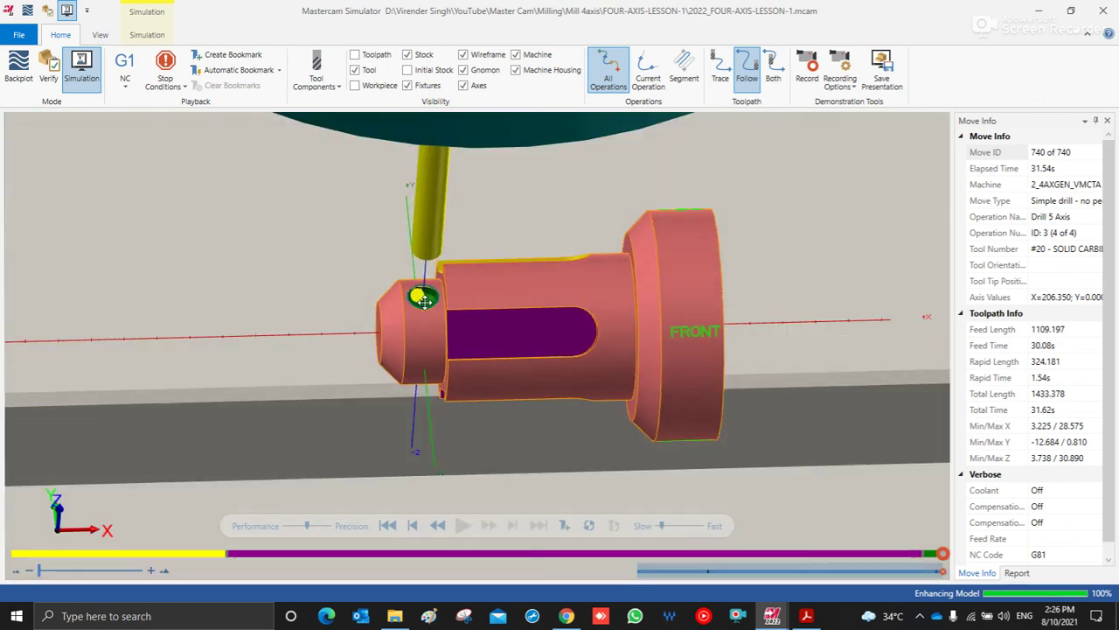
pyautogui.scroll(-4, 421, 302)
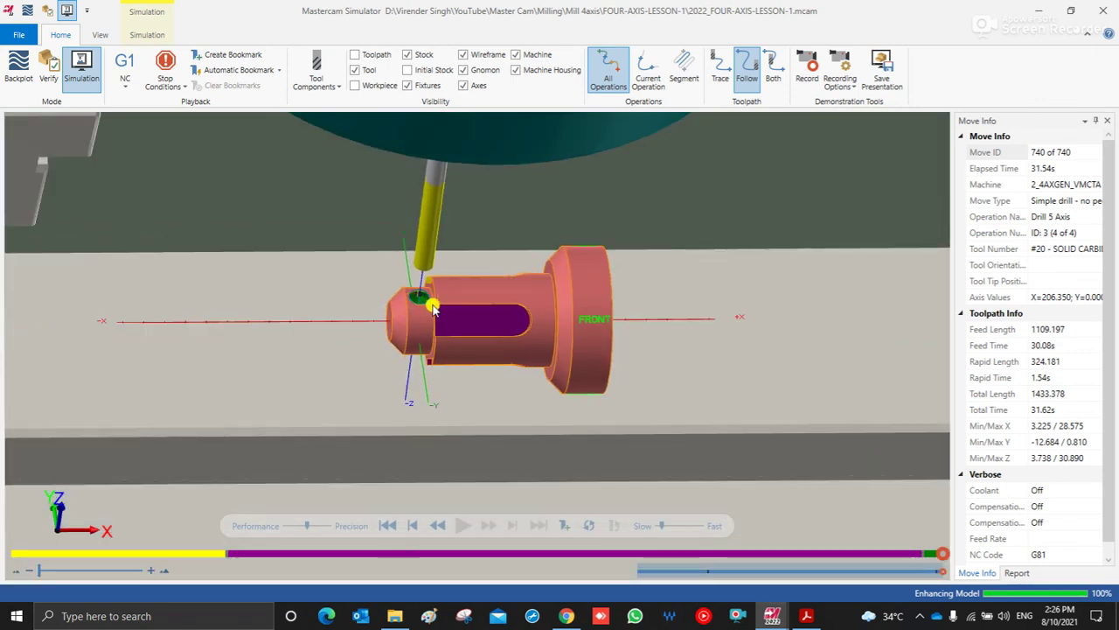
pyautogui.scroll(3, 446, 262)
pyautogui.scroll(-6, 428, 258)
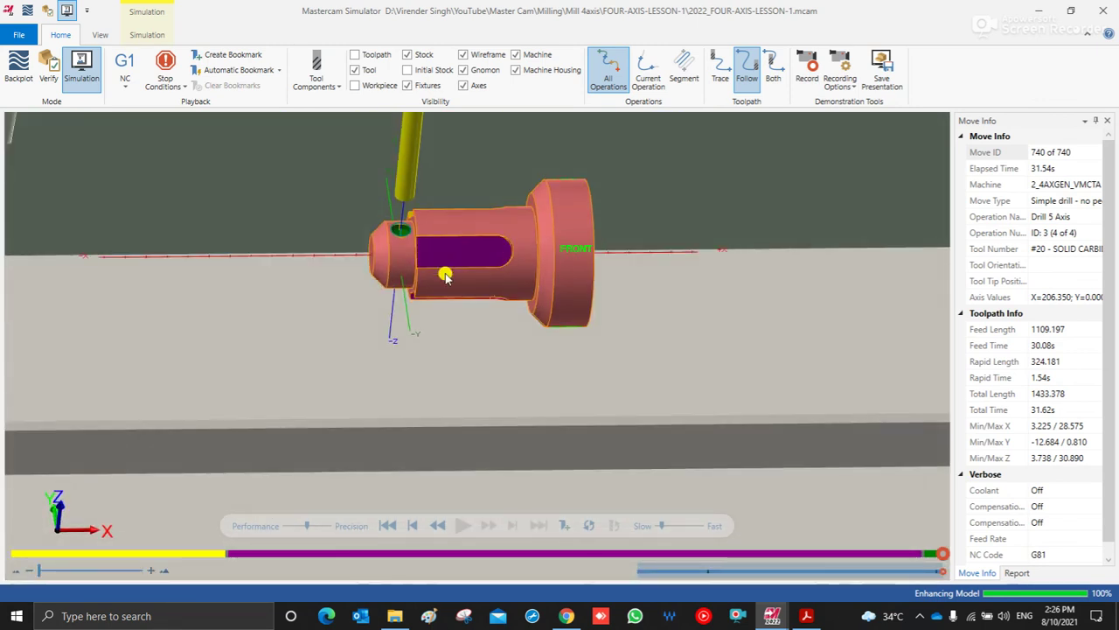
pyautogui.scroll(3, 403, 259)
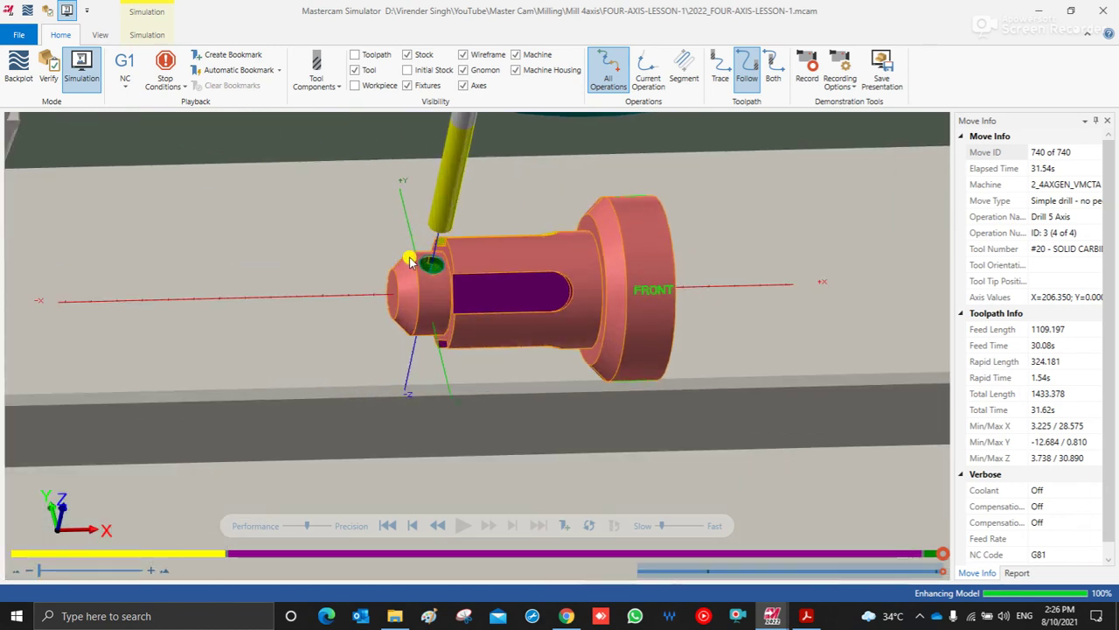
pyautogui.scroll(1, 418, 262)
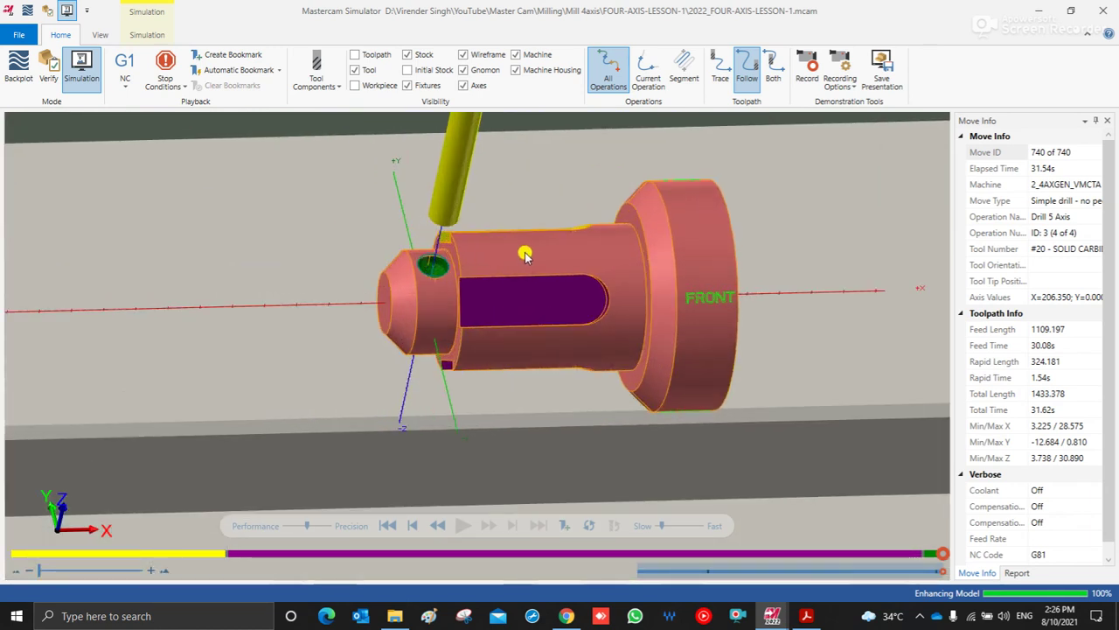
# - Examine the whole simulated machine, including the shaft's position relative to the rotary chuck, spindle and table
pyautogui.scroll(-5, 525, 254)
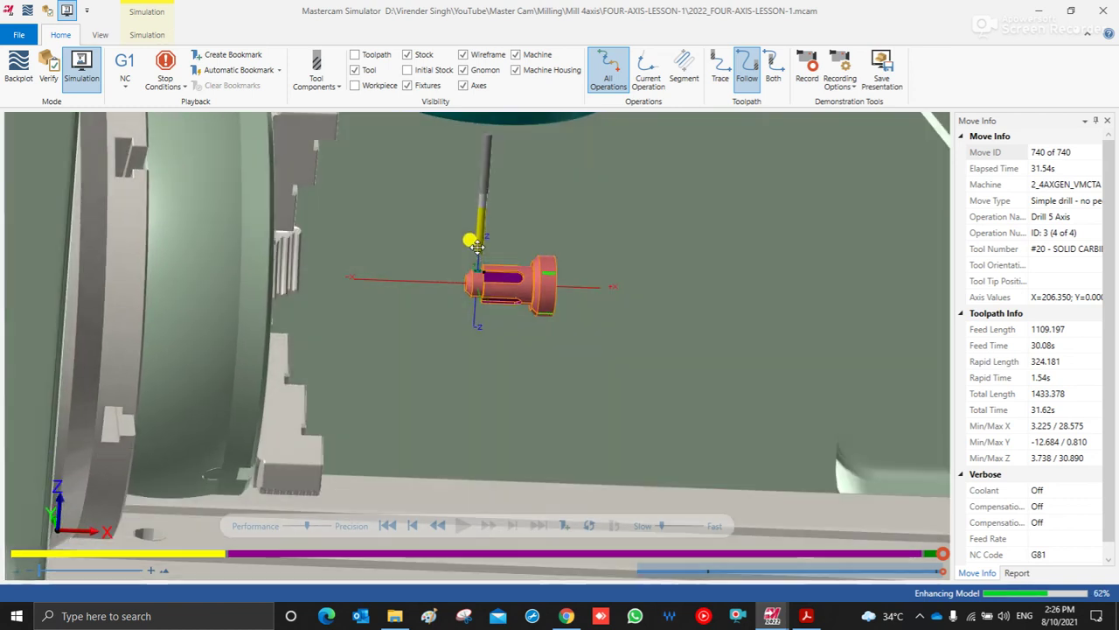
pyautogui.moveTo(477, 248); pyautogui.dragTo(441, 269, button='middle')
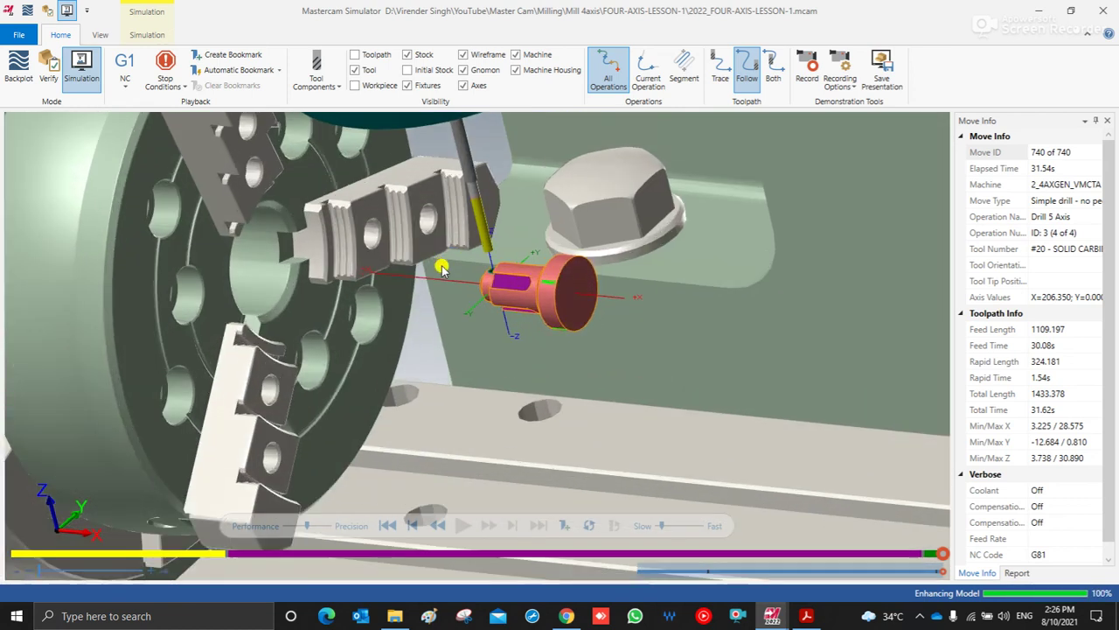
pyautogui.scroll(-3, 431, 277)
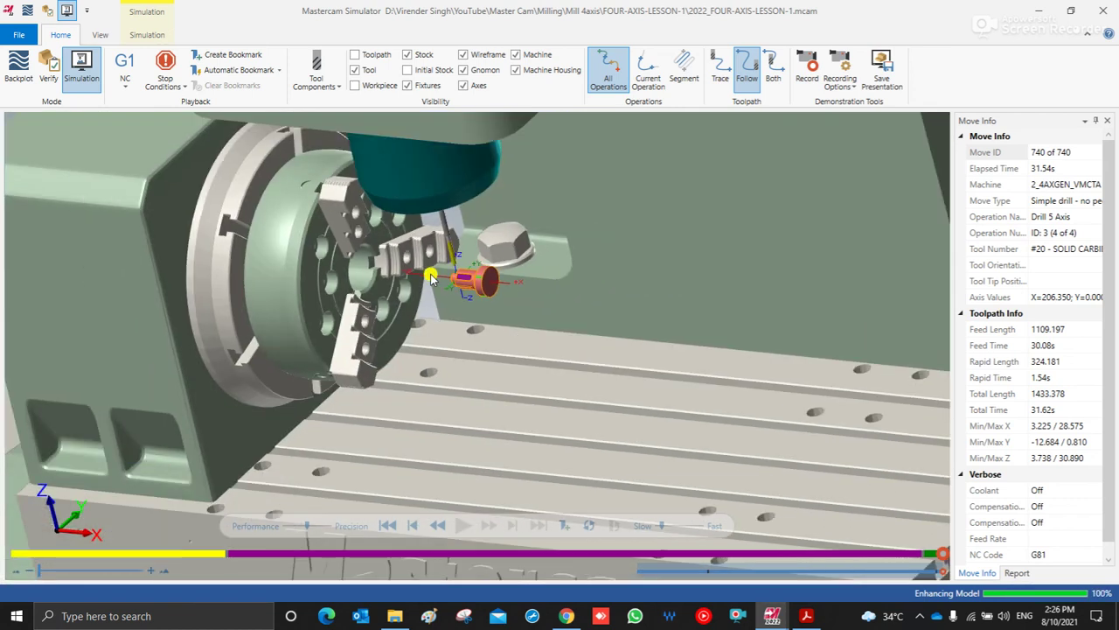
pyautogui.scroll(-3, 431, 278)
pyautogui.rightClick(515, 312)
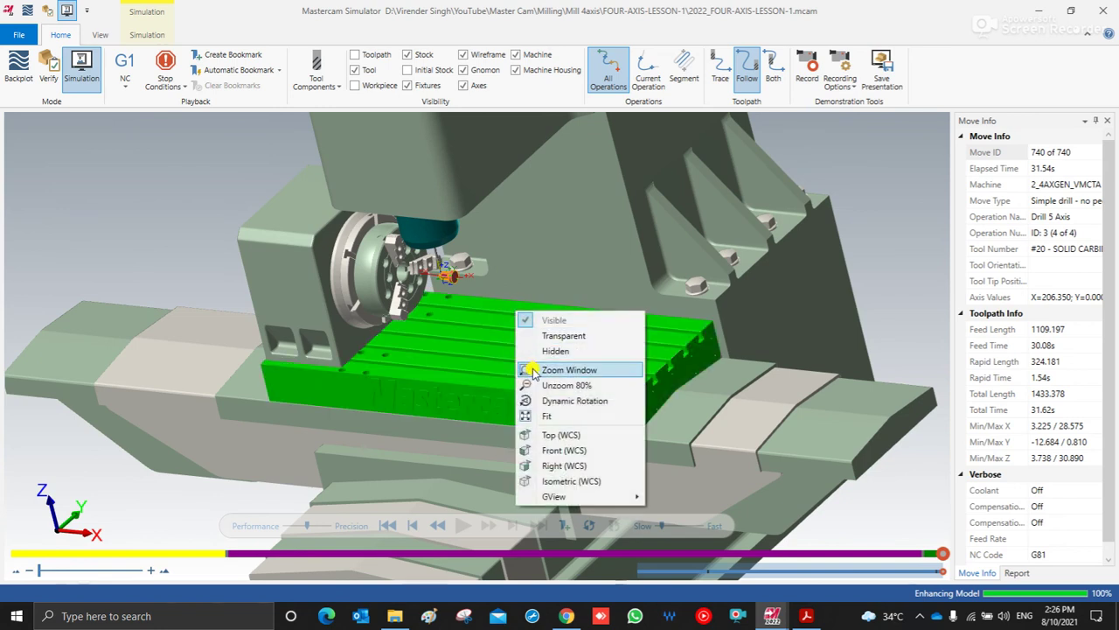
pyautogui.click(878, 226)
pyautogui.rightClick(865, 213)
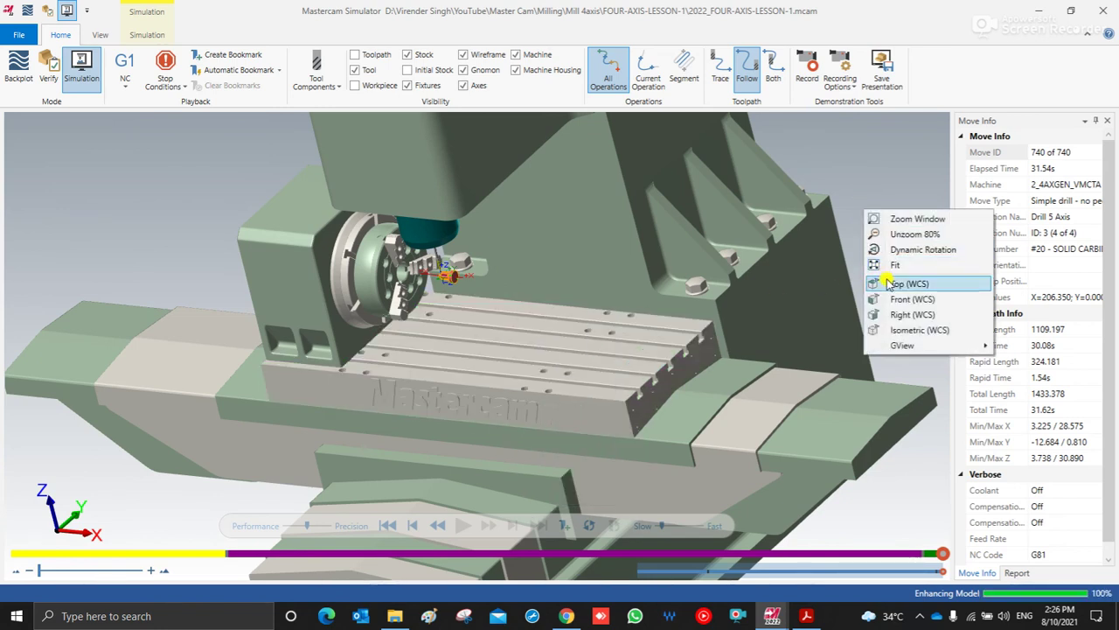
pyautogui.hotkey('alt', '1')
pyautogui.moveTo(531, 330); pyautogui.dragTo(392, 367, button='middle')
pyautogui.scroll(3, 432, 414)
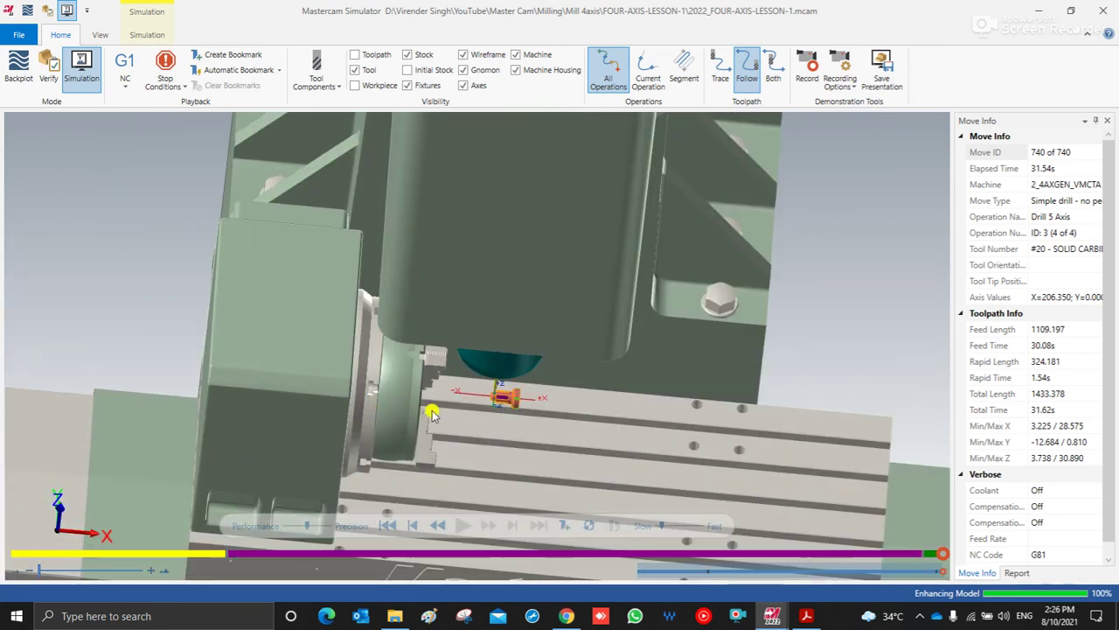